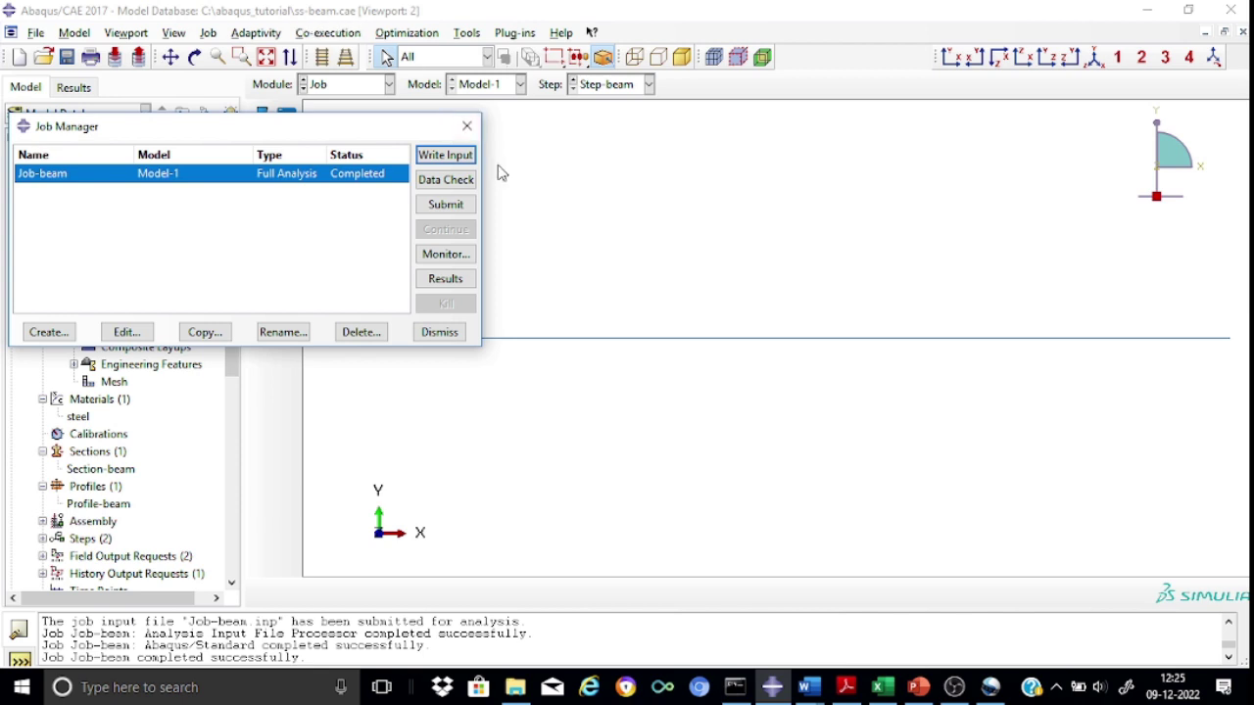
- Submit Job-beam for full analysis, overwriting its existing job files, and monitor the run until it finishes
left_click(447, 206)
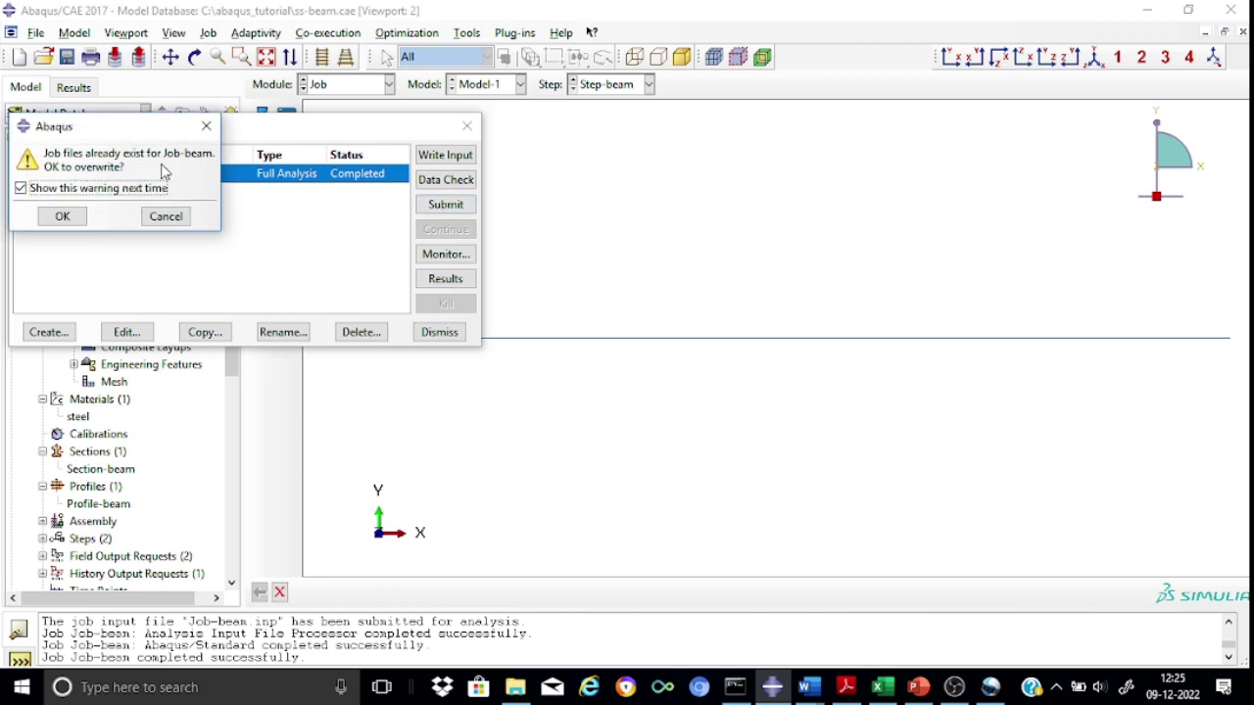
left_click(62, 216)
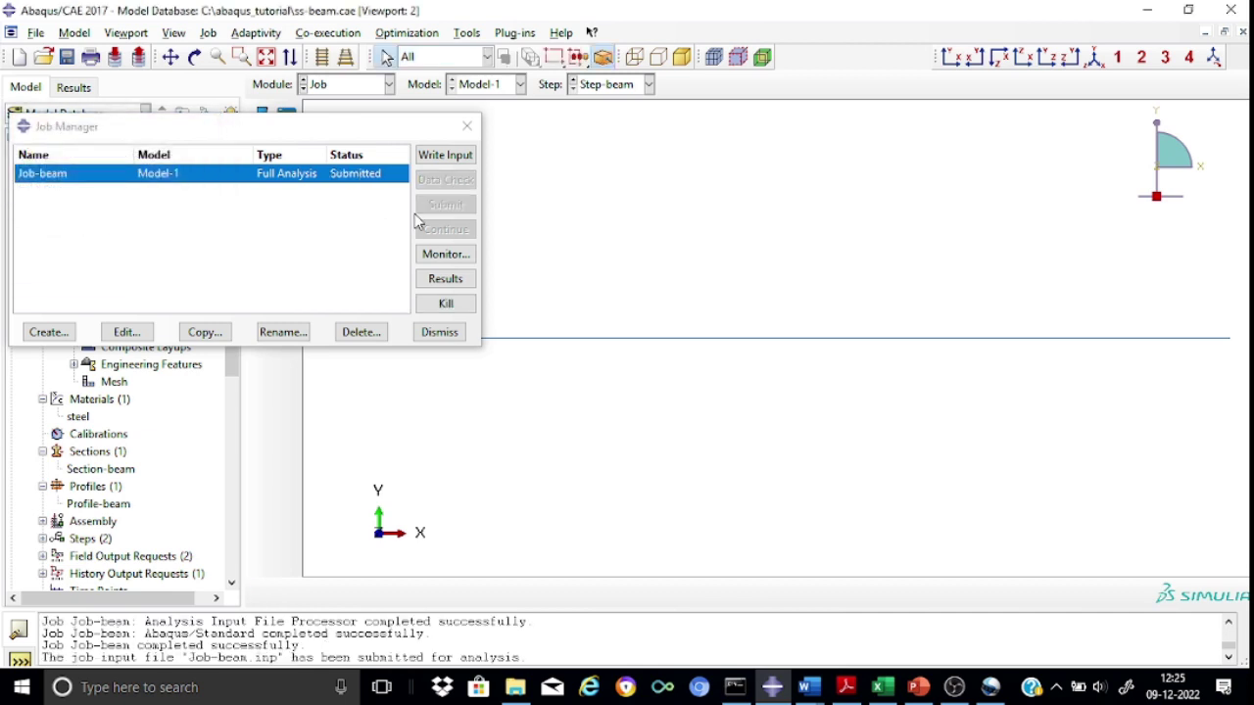
left_click(446, 254)
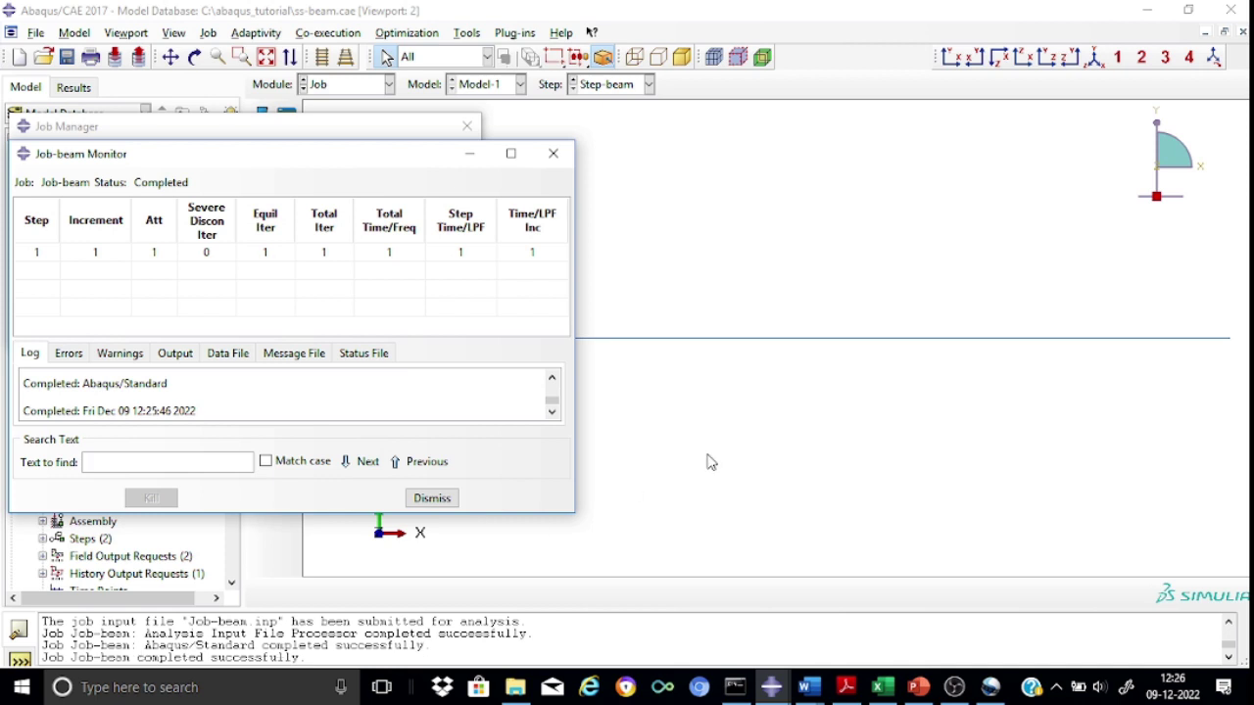
left_click(553, 154)
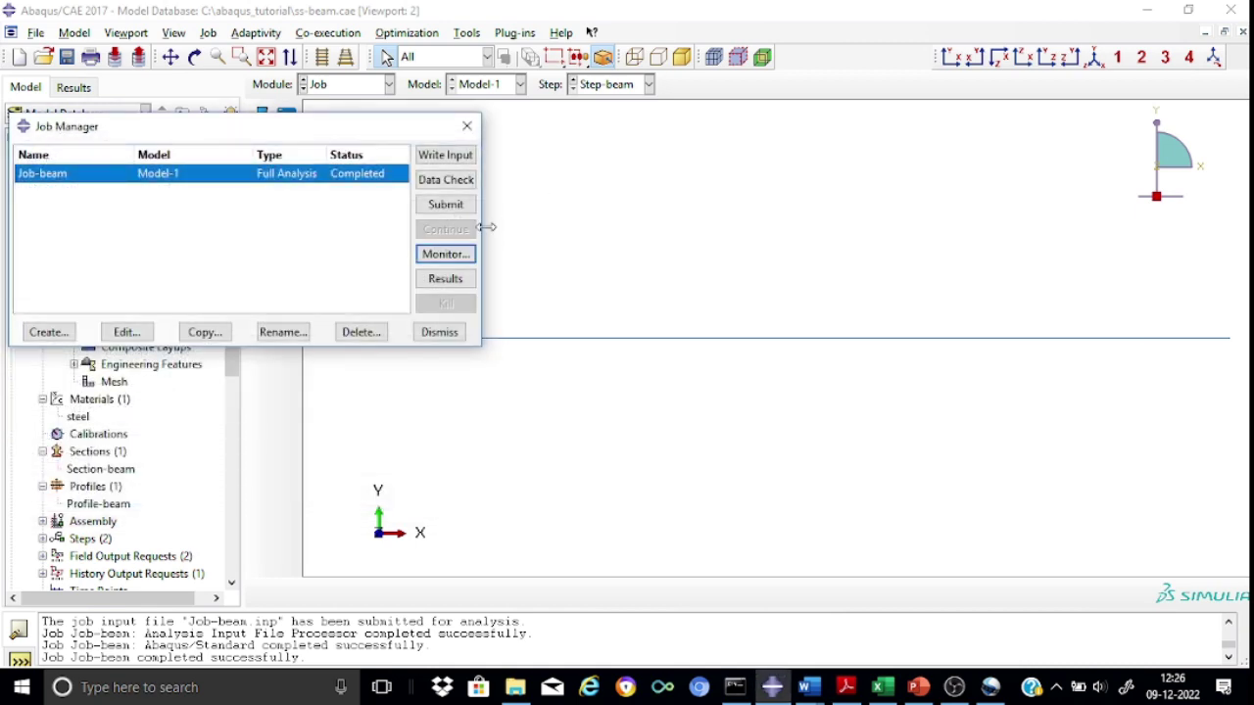
- Load the Job-beam results for visualization and plot contours of the primary variable NFORCSO2 on the beam
left_click(446, 279)
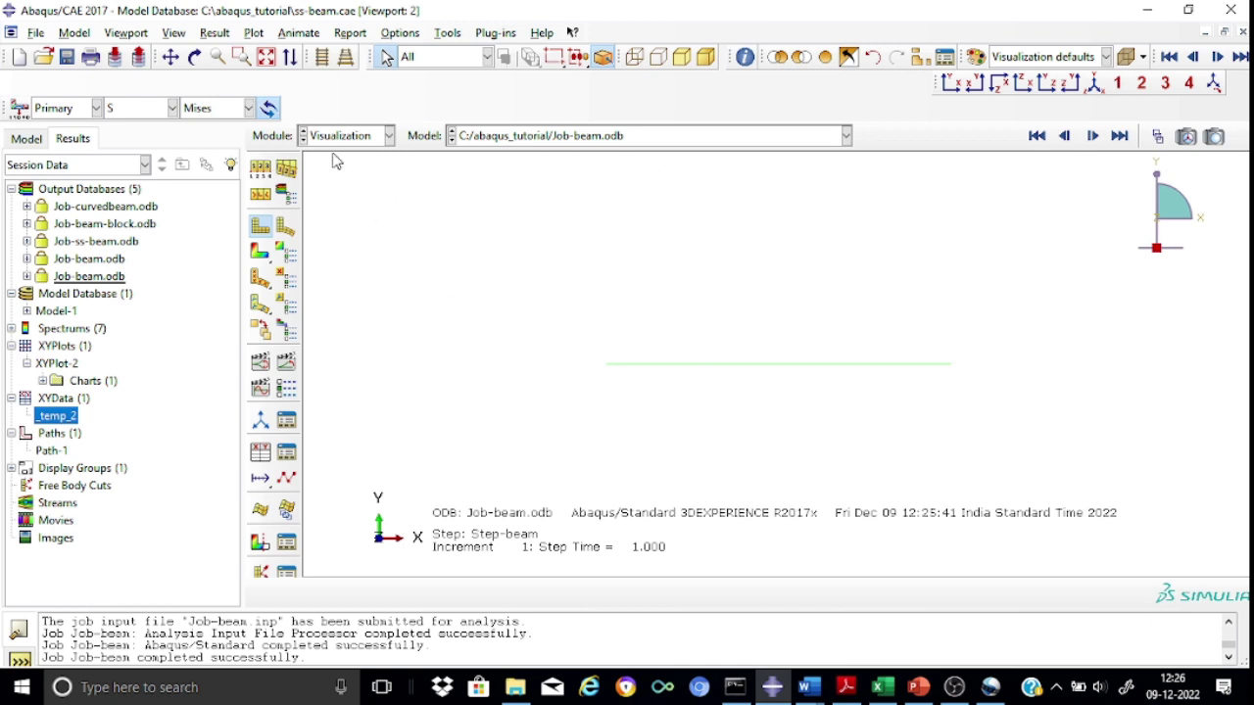
left_click(389, 137)
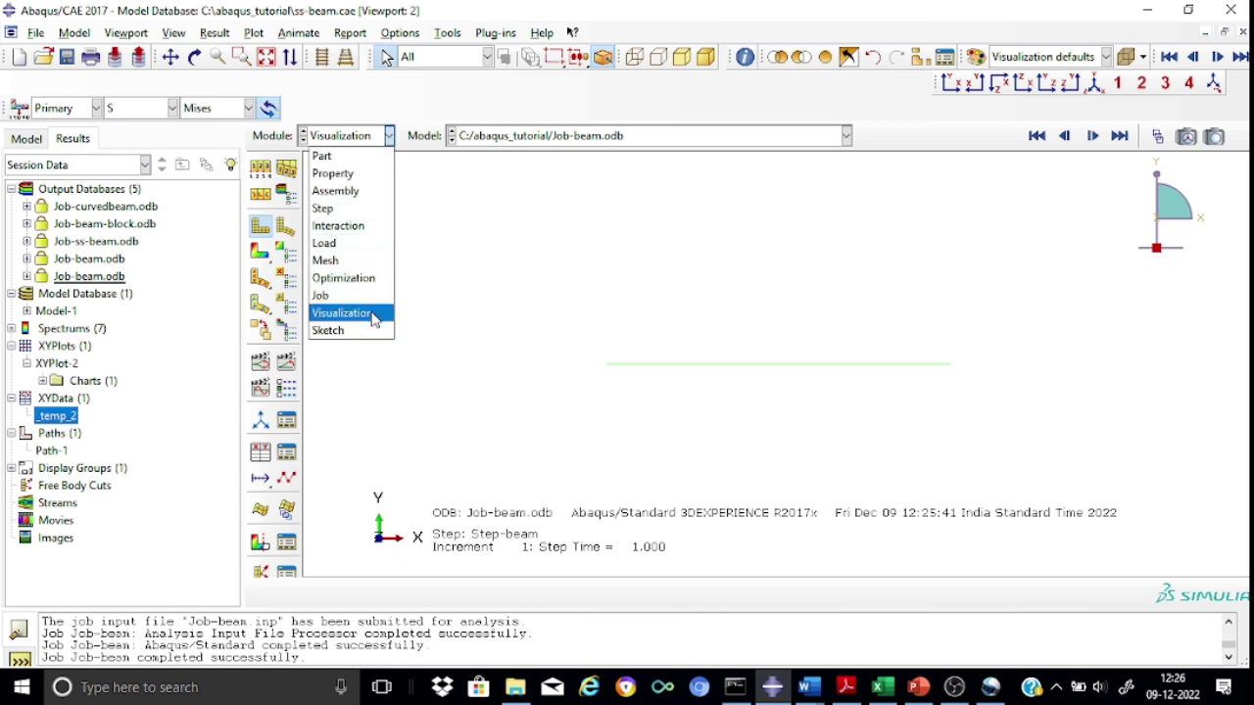
left_click(516, 302)
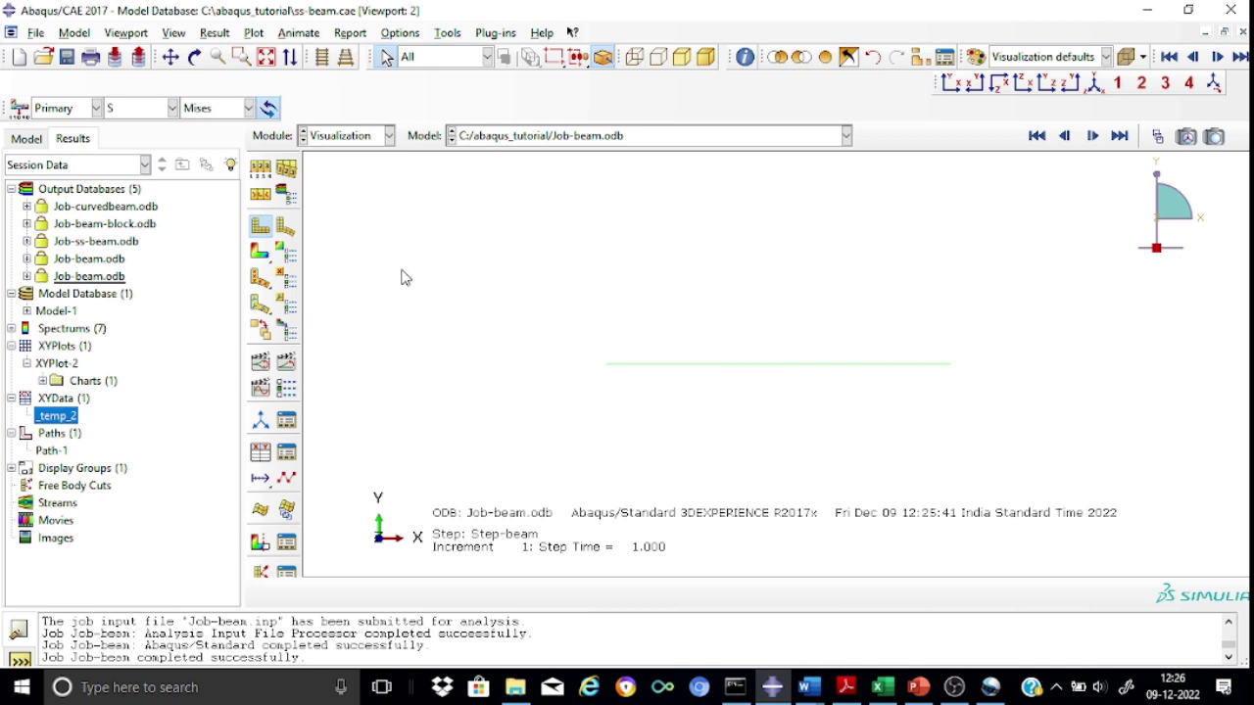
left_click(173, 108)
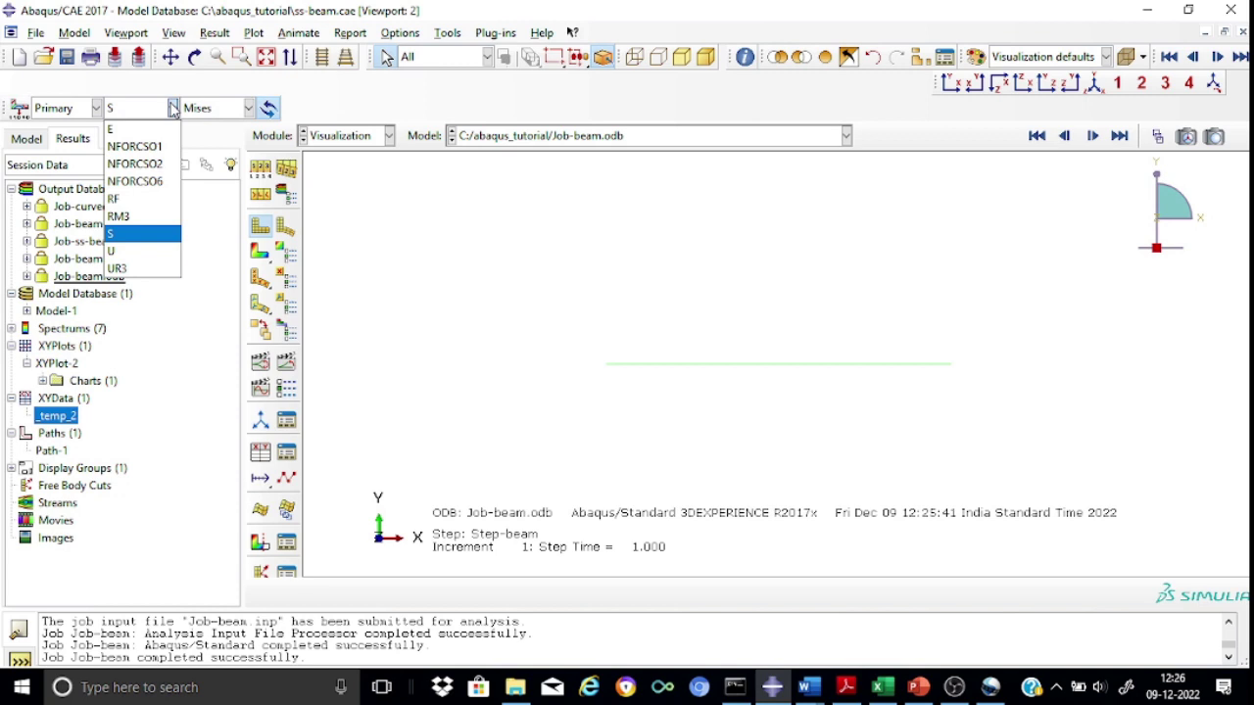
left_click(135, 164)
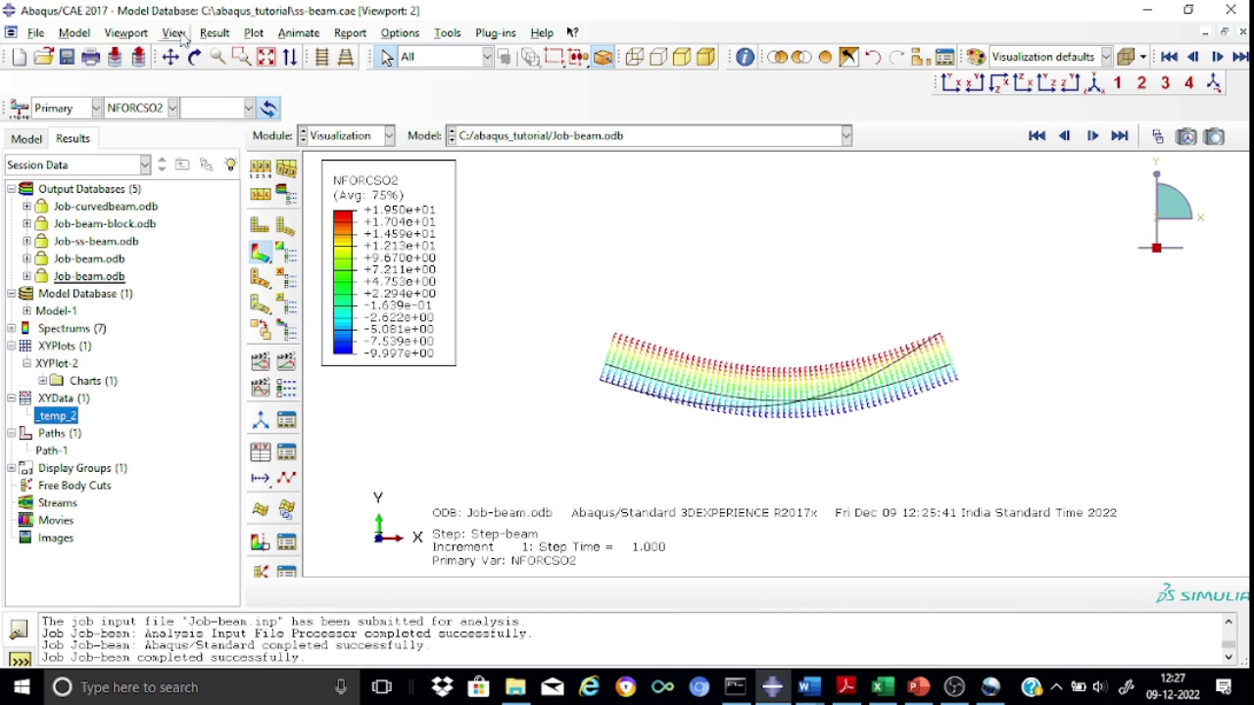
- Open the viewport annotation options and move the dialog clear of the results plot
left_click(125, 33)
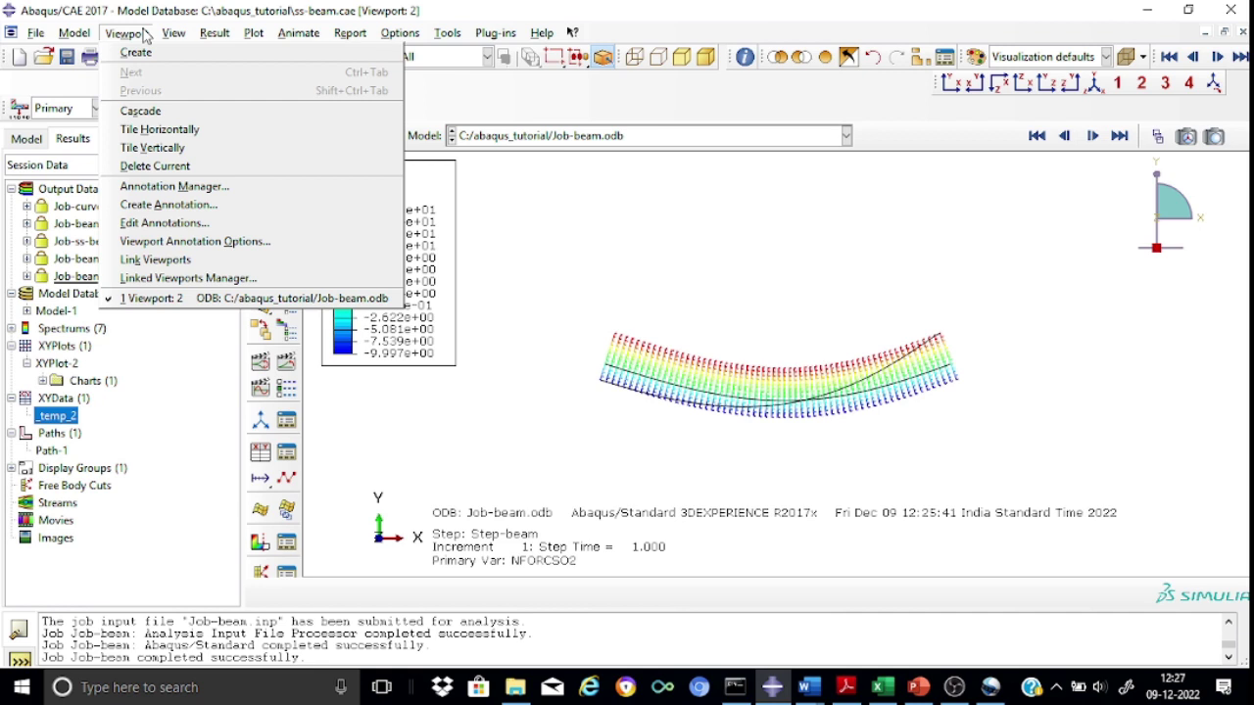
left_click(235, 245)
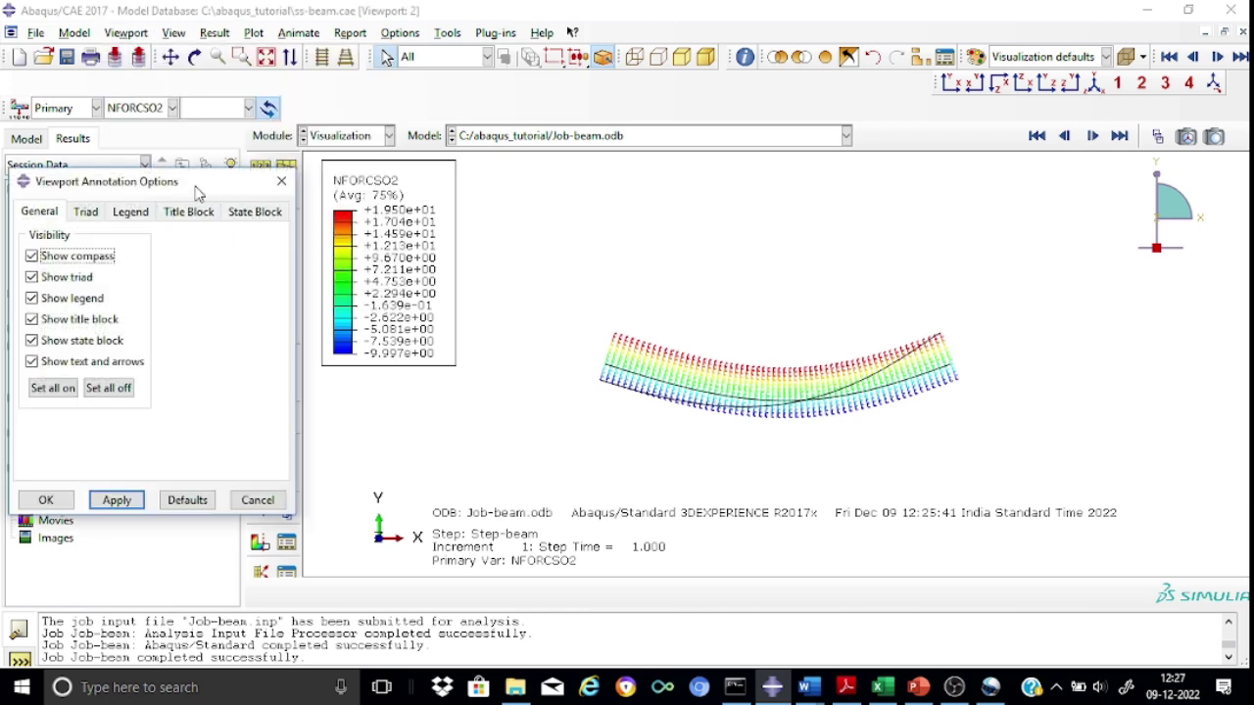
left_click_drag(194, 188, 201, 148)
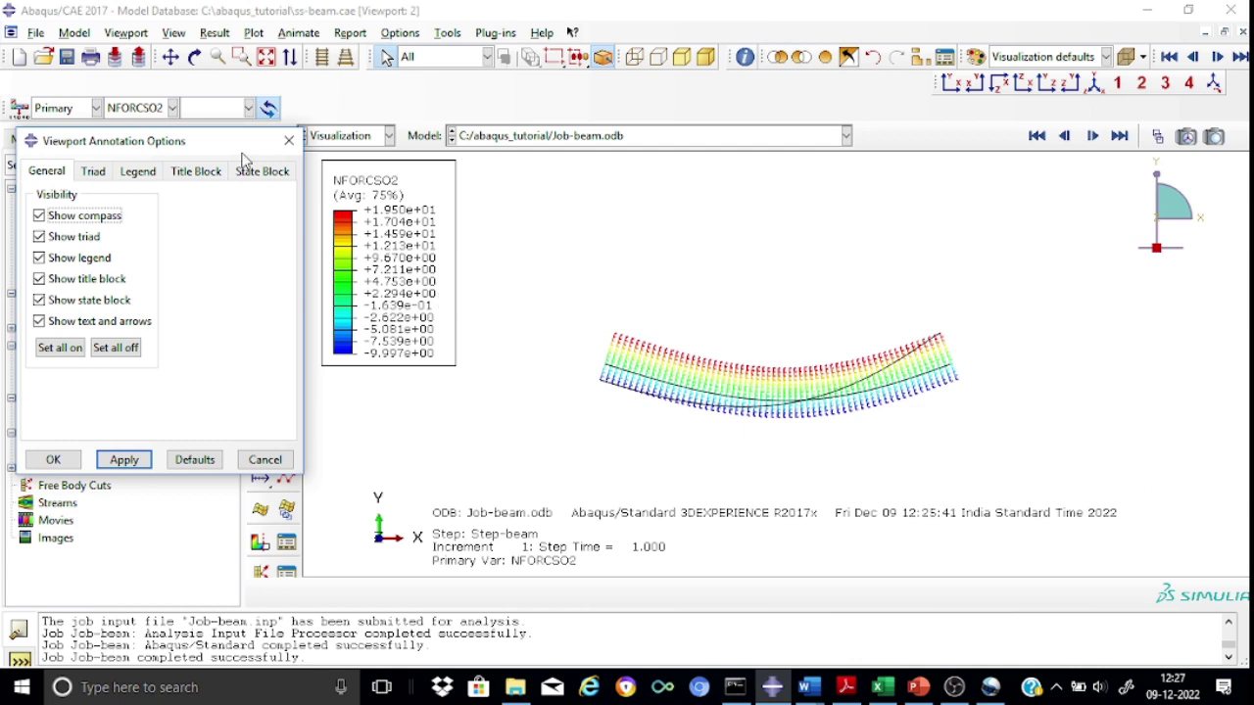
- Turn the viewport compass and triad off one at a time, applying each change, and re-enable both
left_click(40, 217)
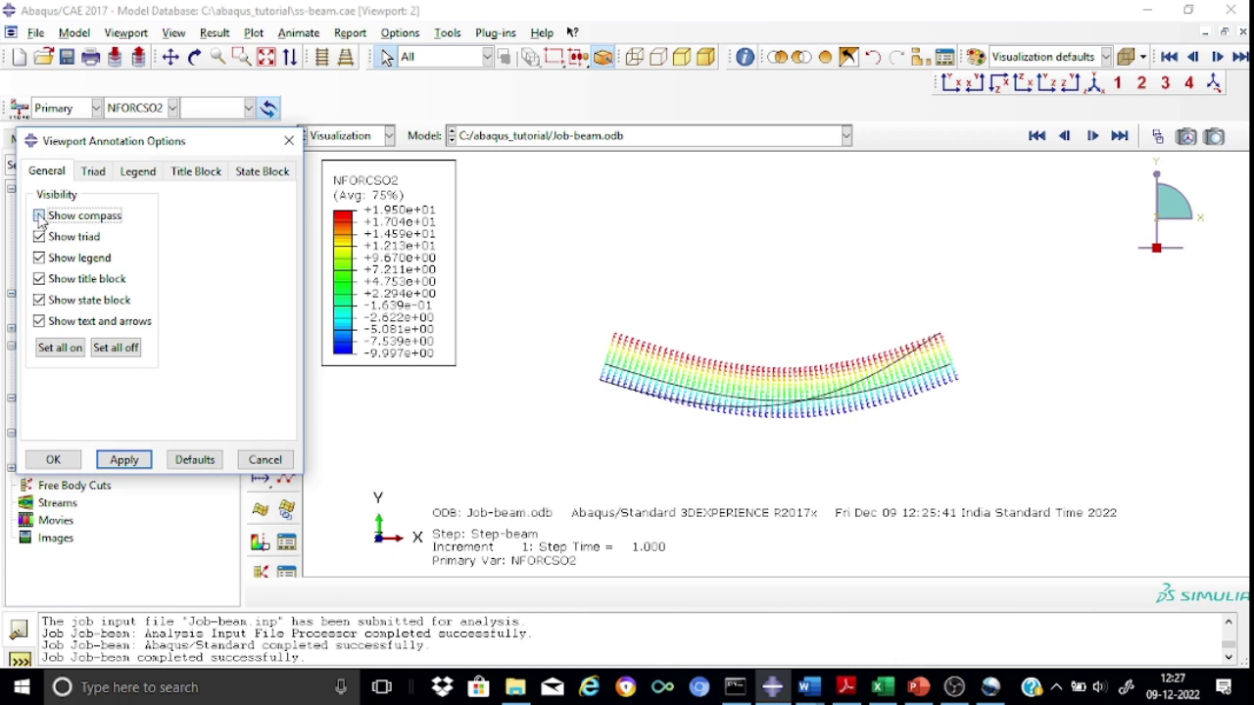
left_click(137, 460)
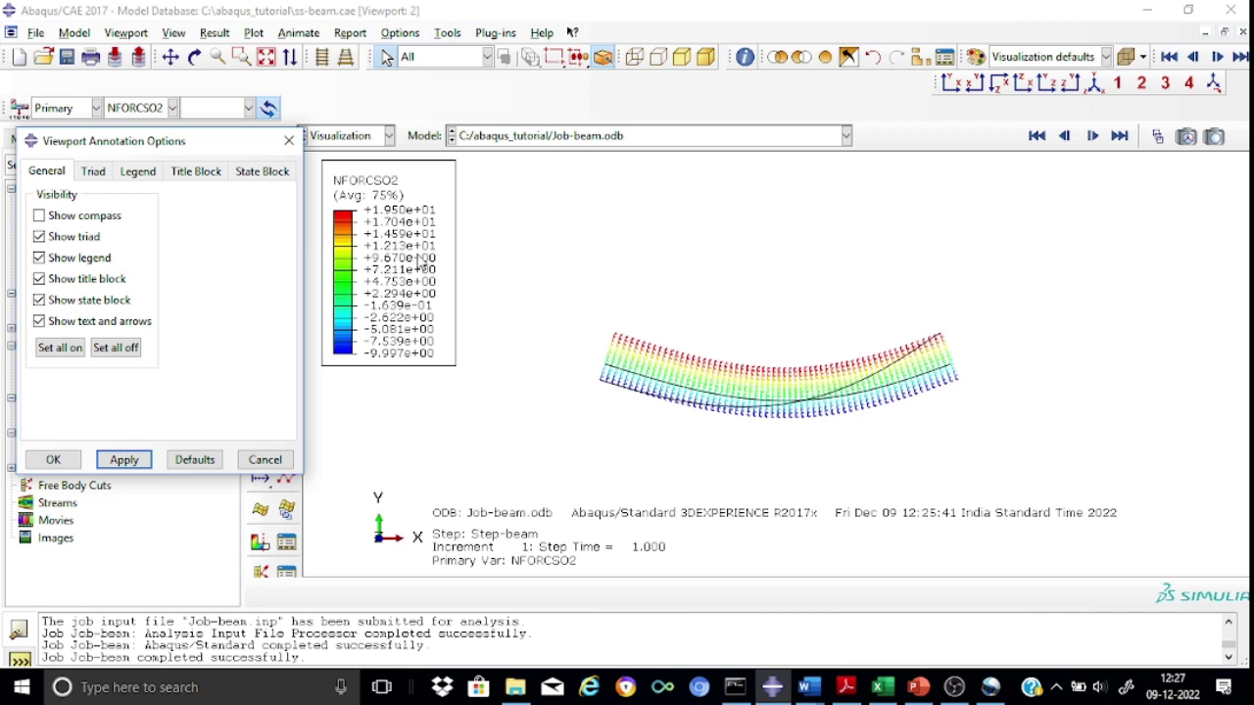
left_click(39, 216)
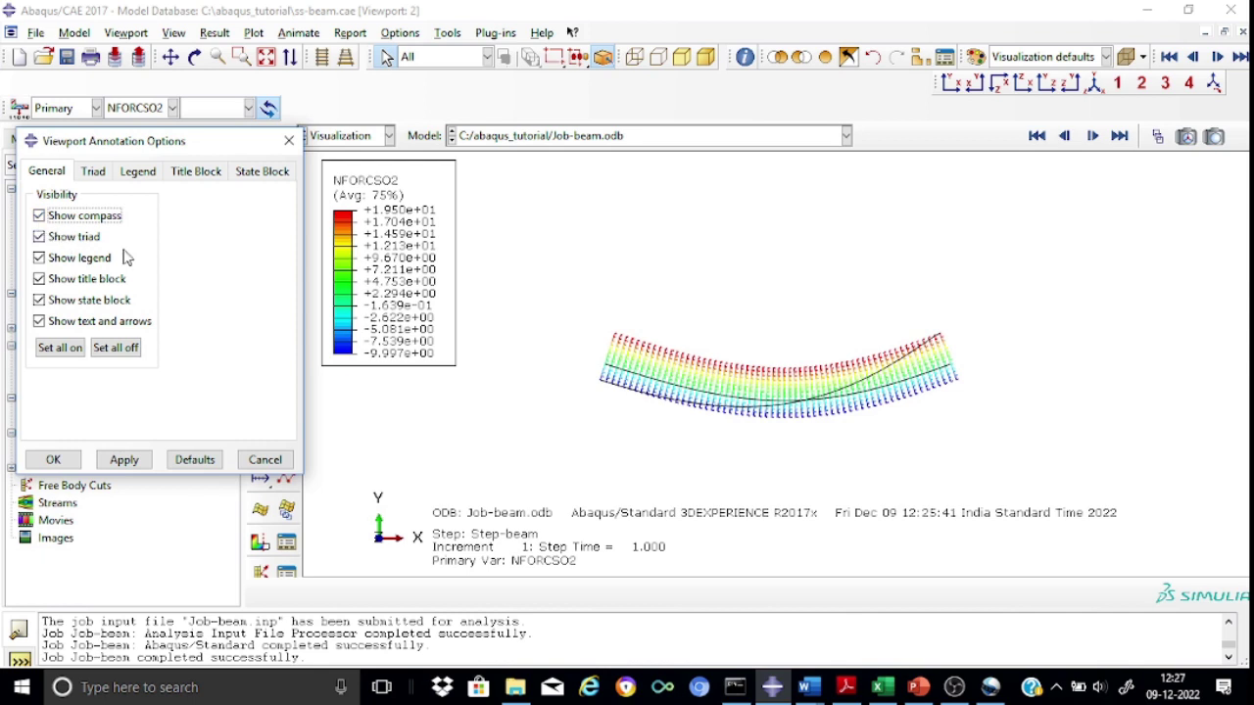
left_click(40, 238)
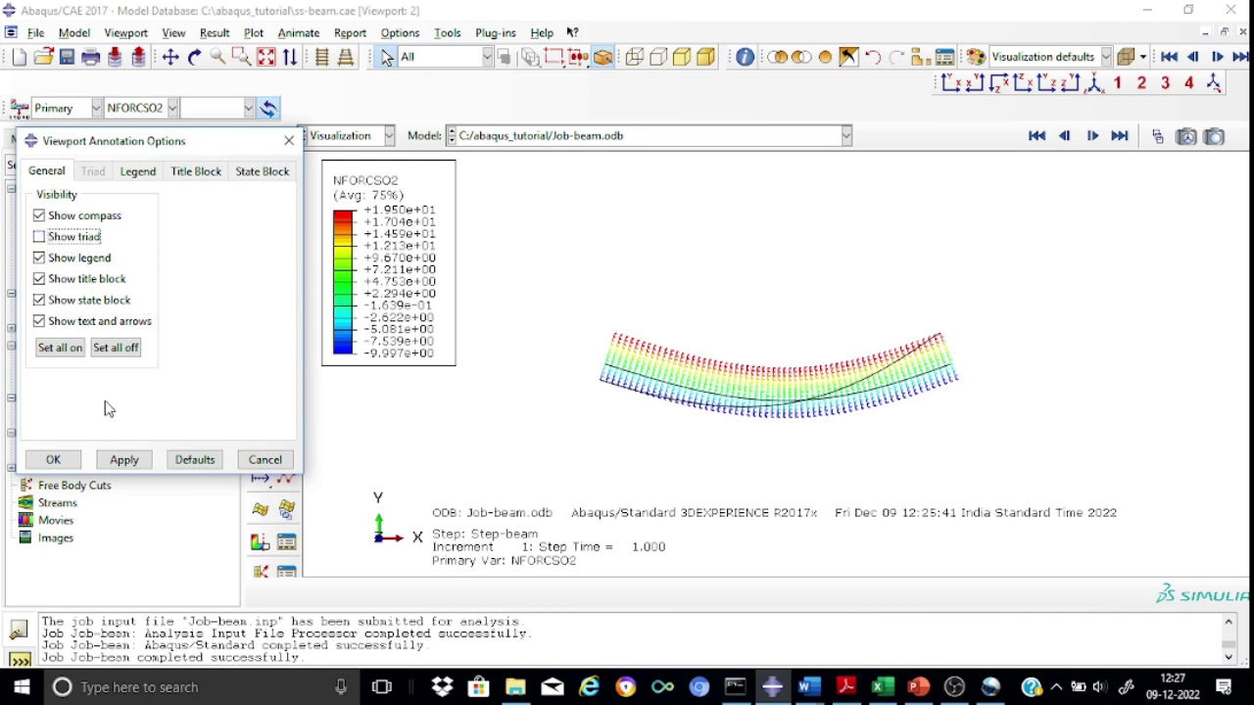
left_click(125, 461)
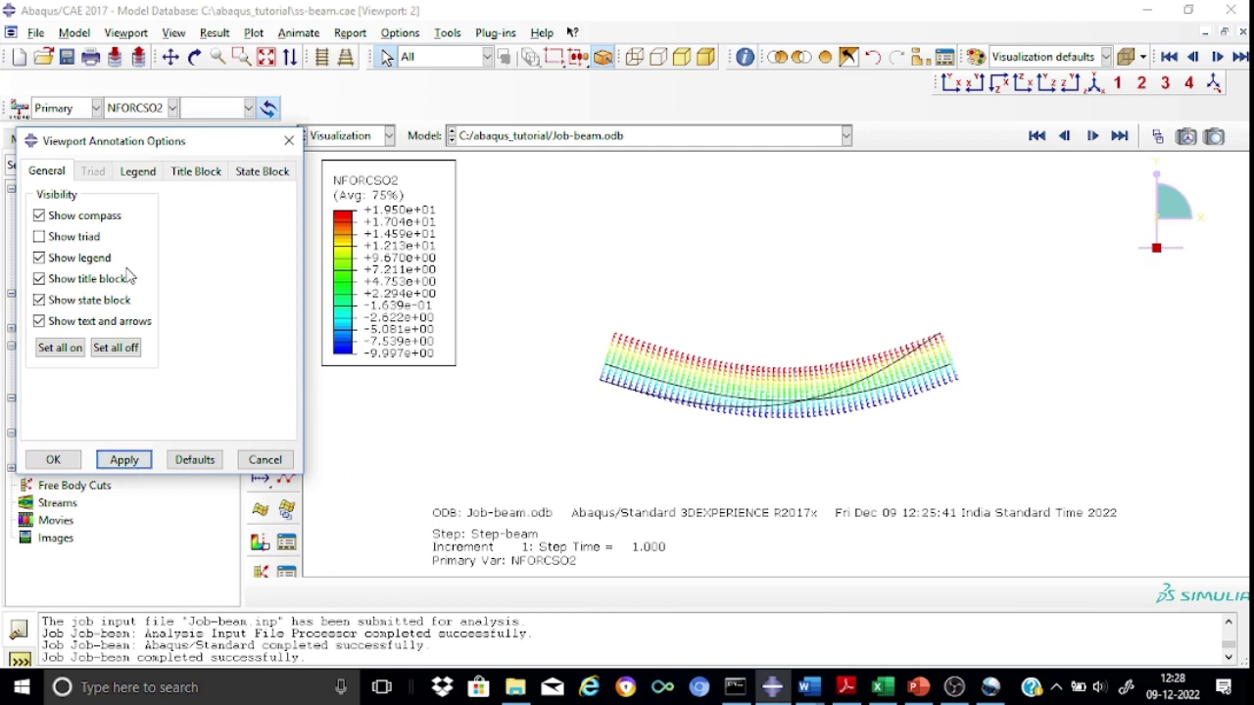
left_click(39, 238)
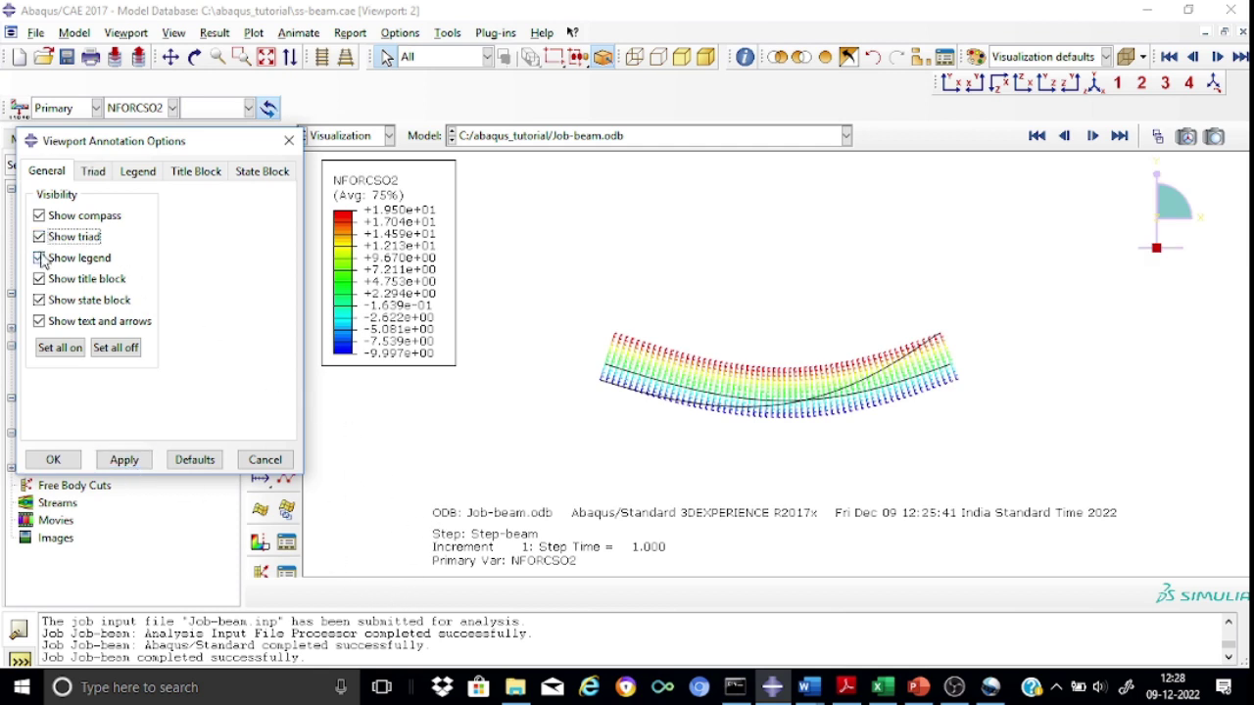
- Turn the legend and the title block off one at a time, applying each change, and re-enable both
left_click(39, 259)
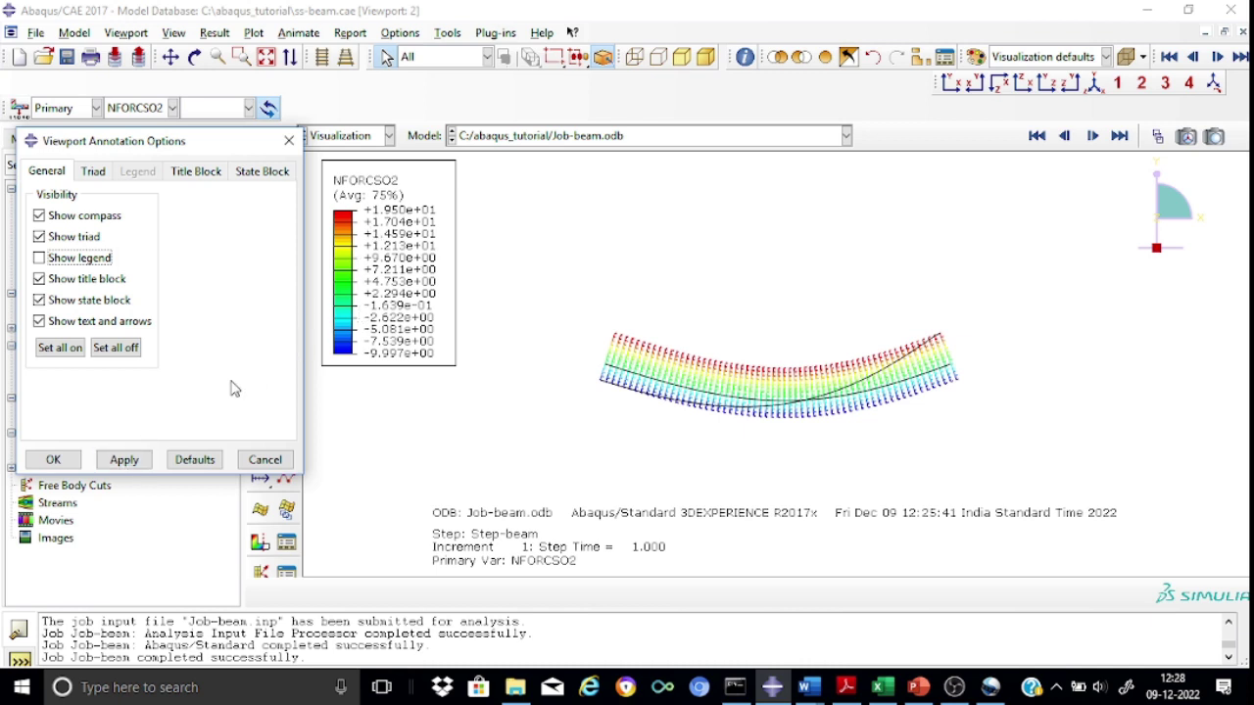
left_click(123, 460)
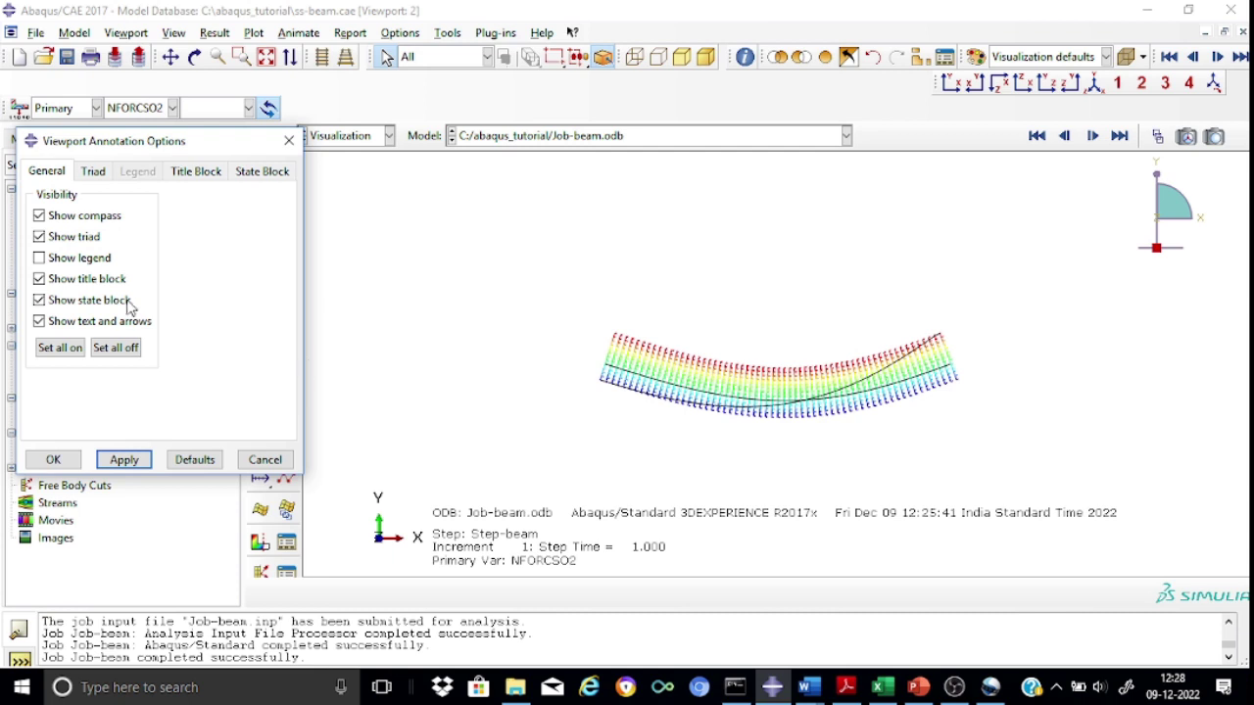
left_click(41, 260)
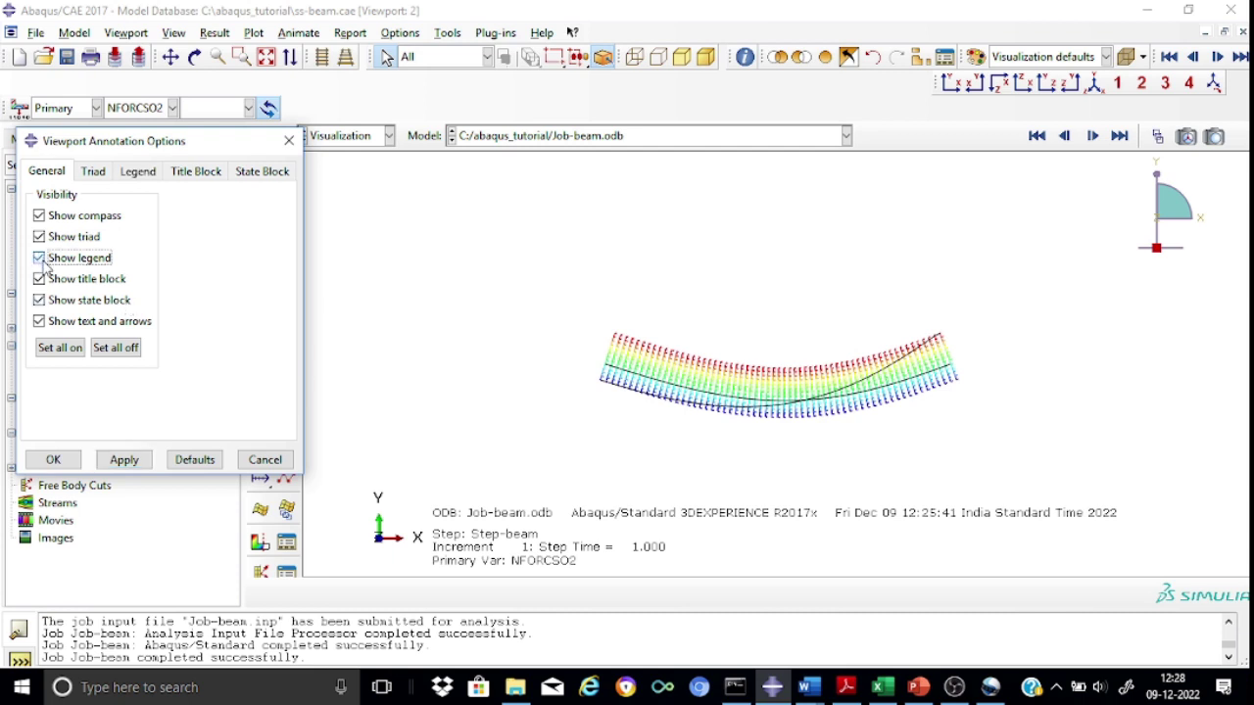
left_click(123, 462)
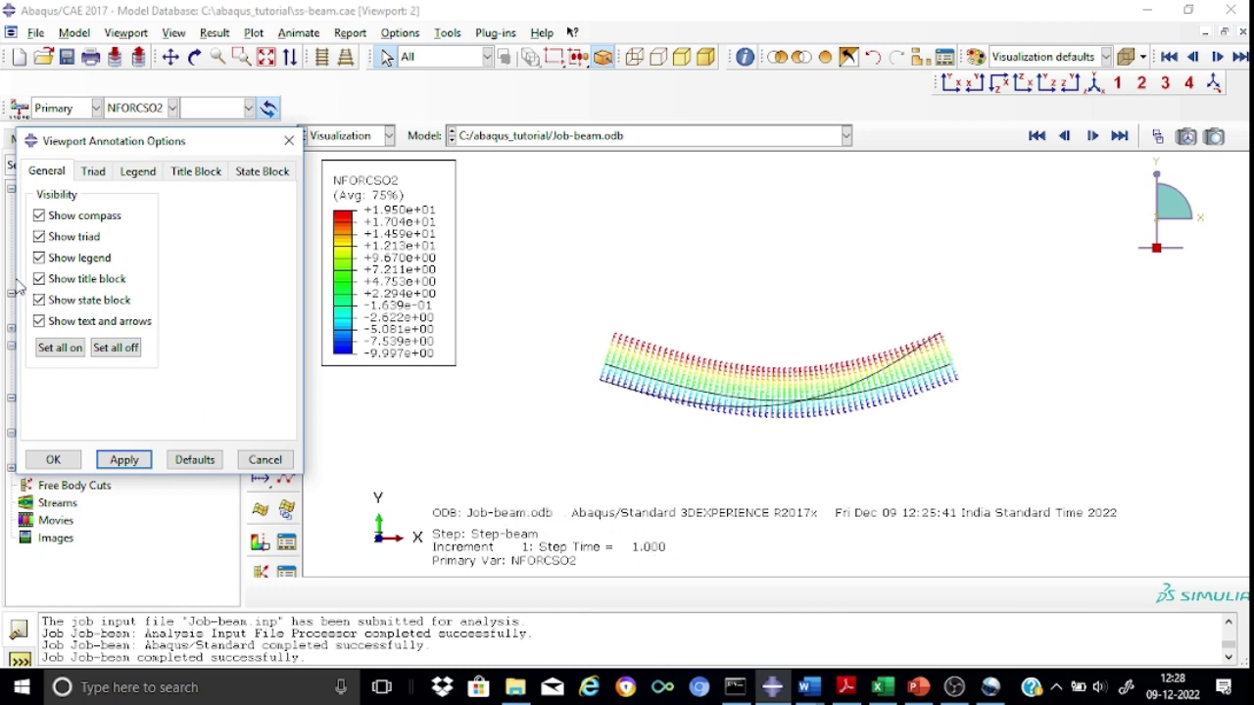
left_click(40, 279)
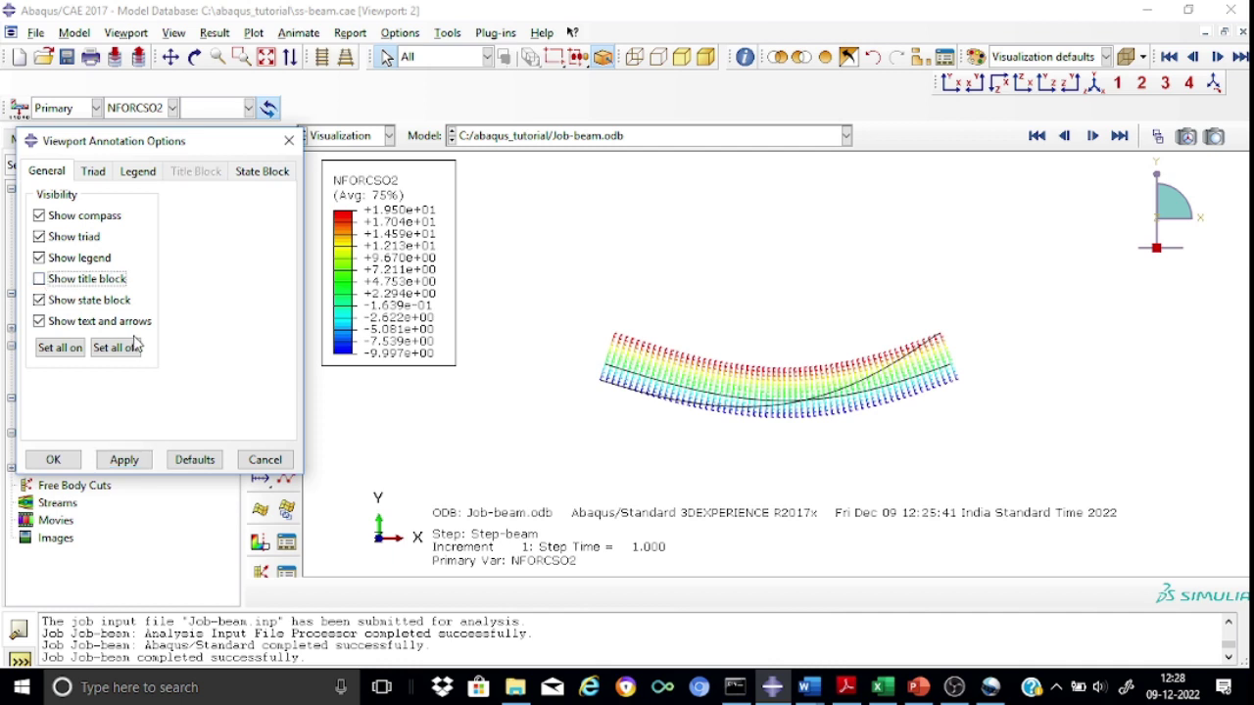
left_click(135, 464)
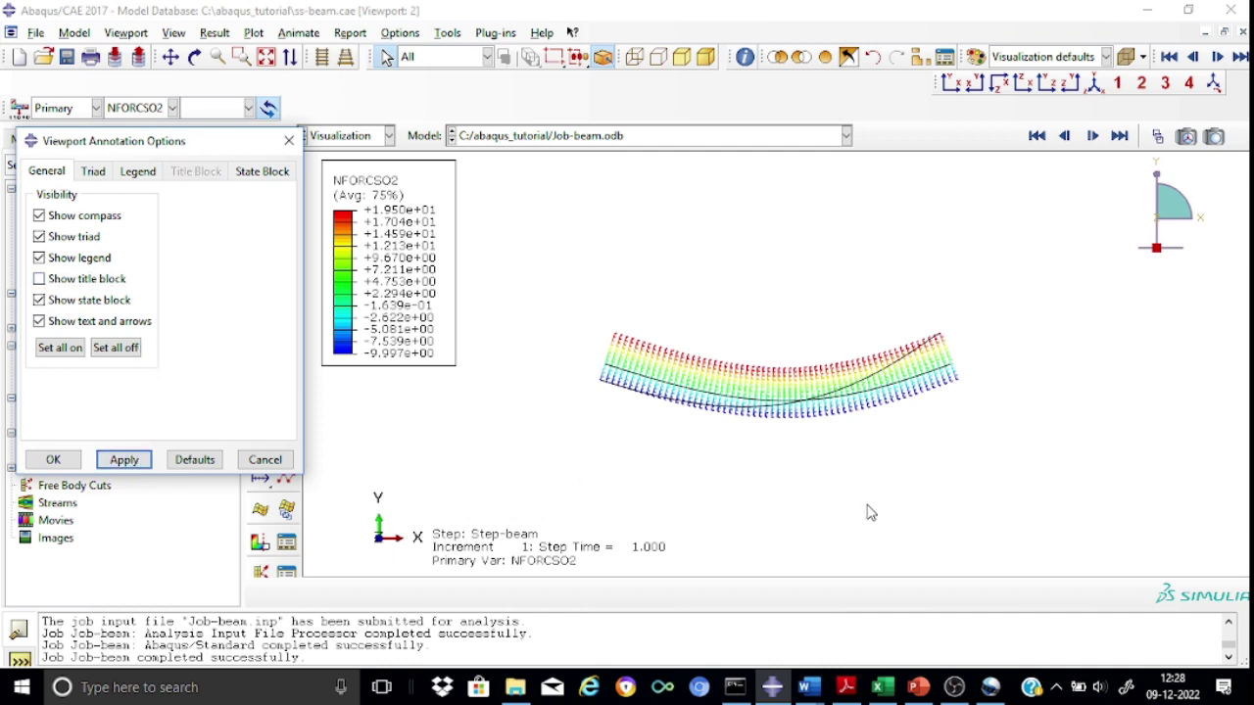
left_click(40, 280)
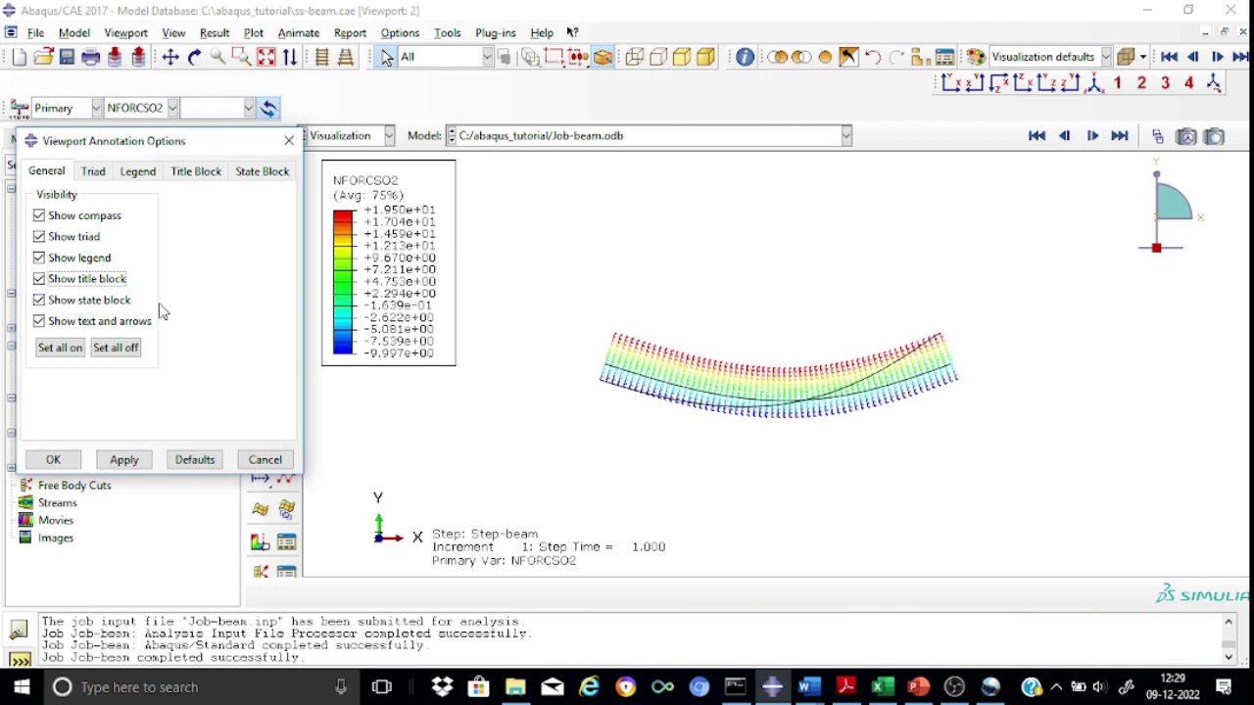
- Hide the state block in the viewport, and re-enable its display option without applying it
left_click(39, 301)
left_click(124, 459)
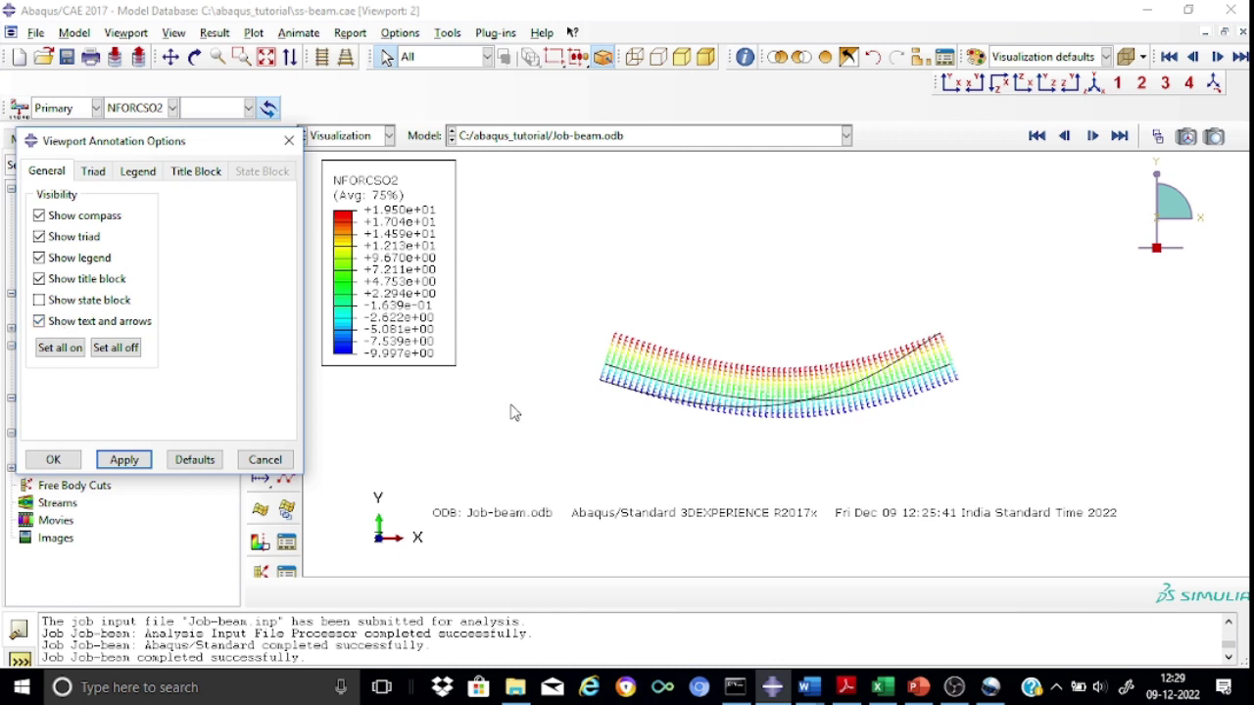
left_click(40, 301)
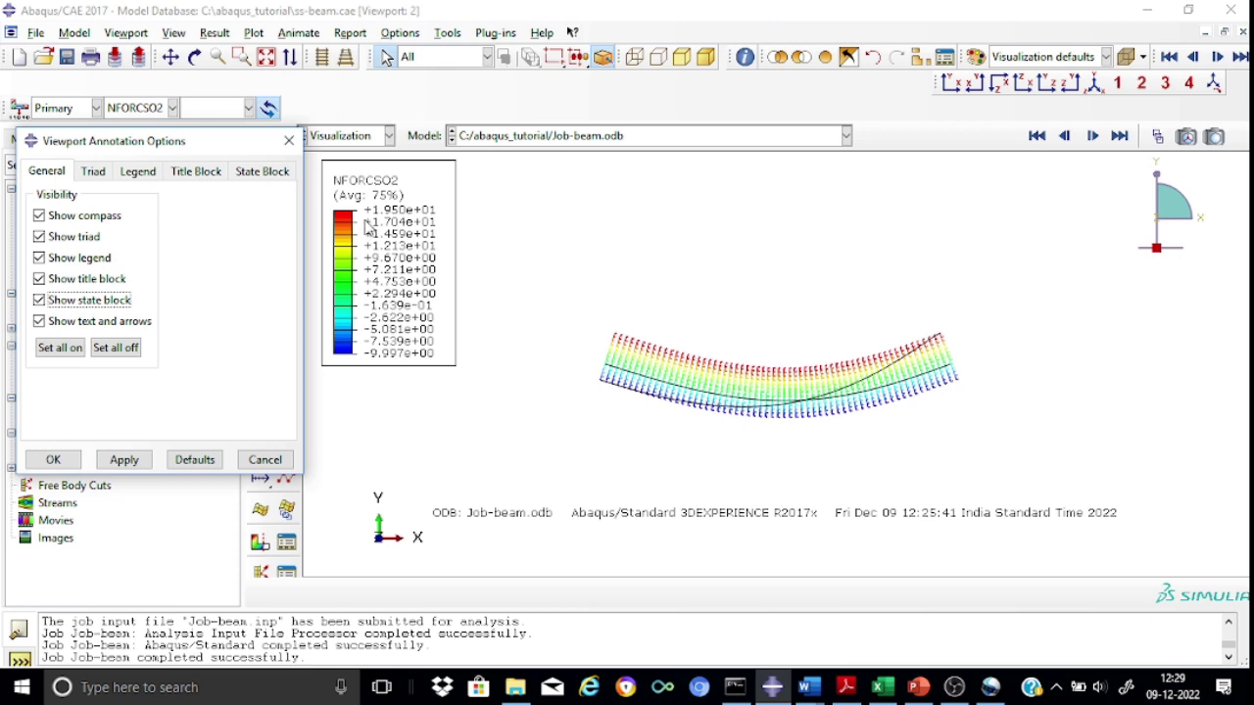
- Review the legend, title block and state block annotation settings, and close the options without applying anything
left_click(138, 172)
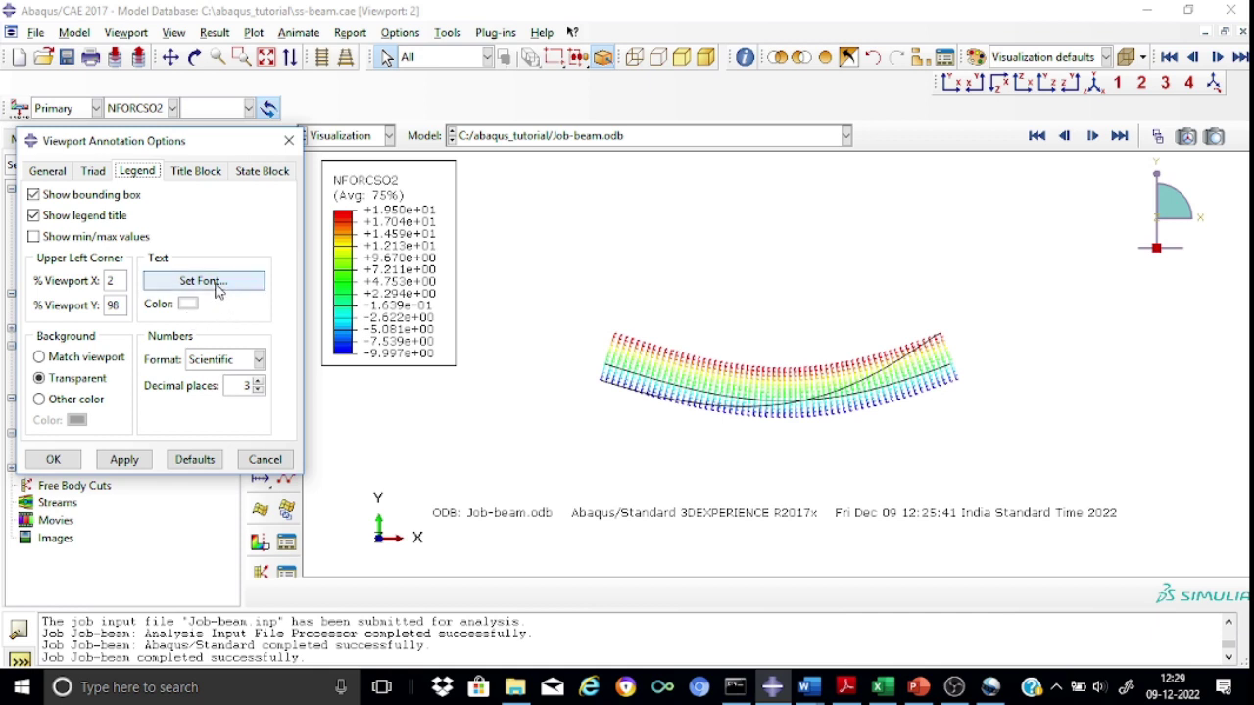
left_click(211, 173)
left_click(254, 173)
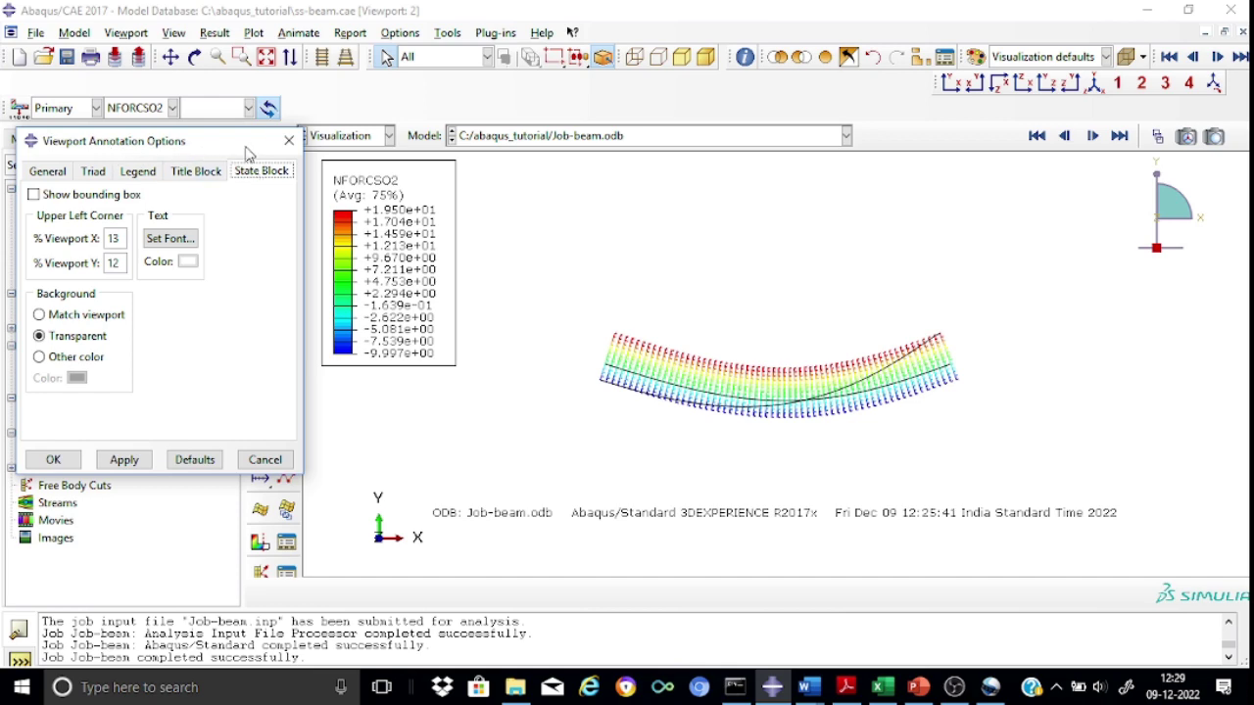
left_click(288, 141)
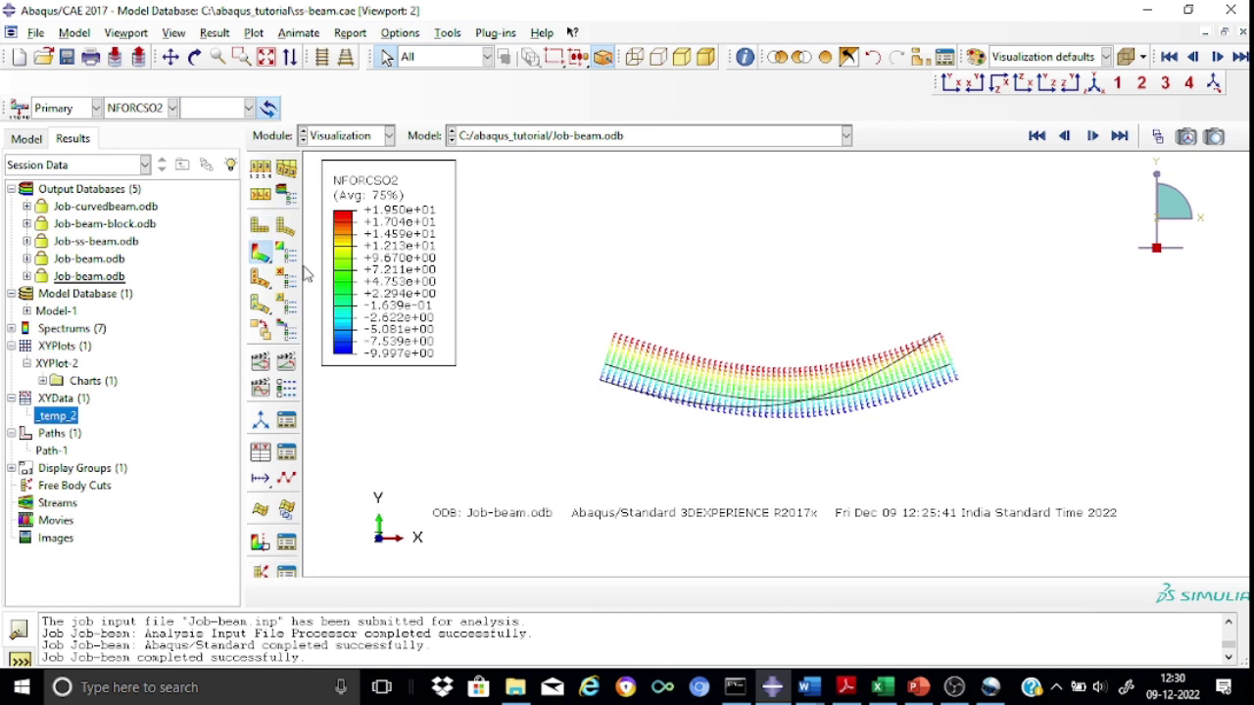
- Plot the beam's undeformed shape, switch to its deformed shape, and inspect the available deformed variables
left_click(260, 228)
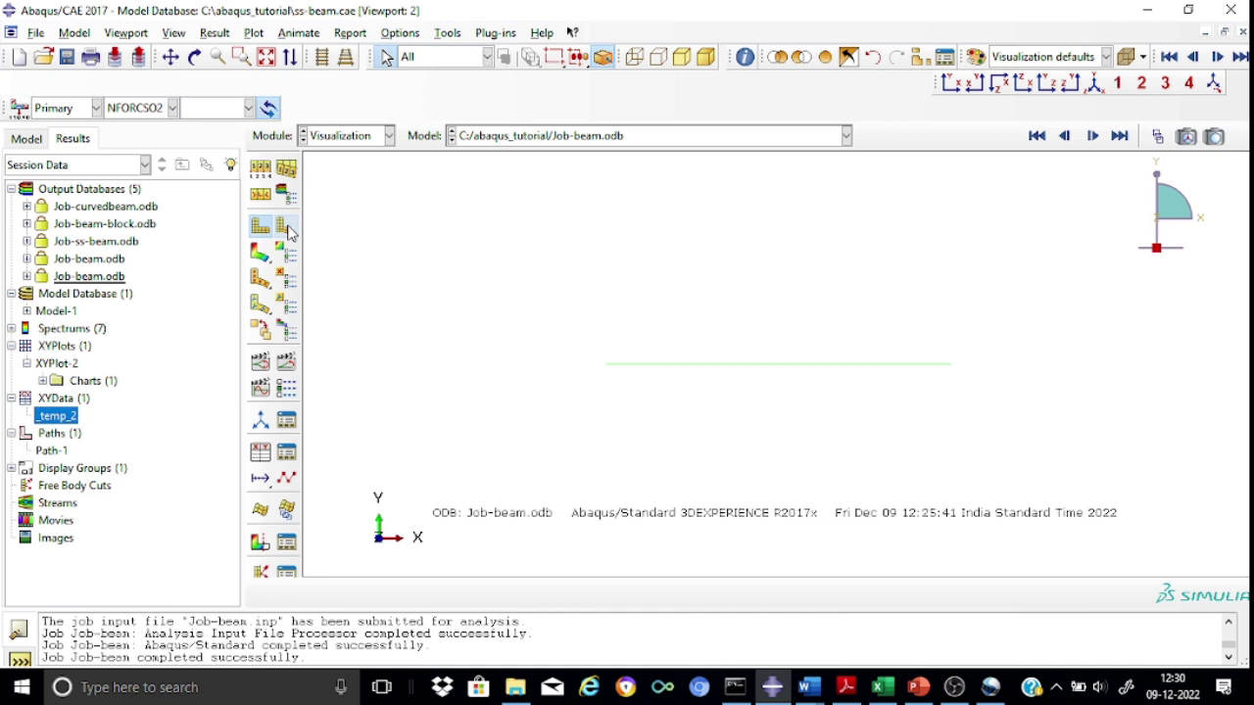
left_click(285, 227)
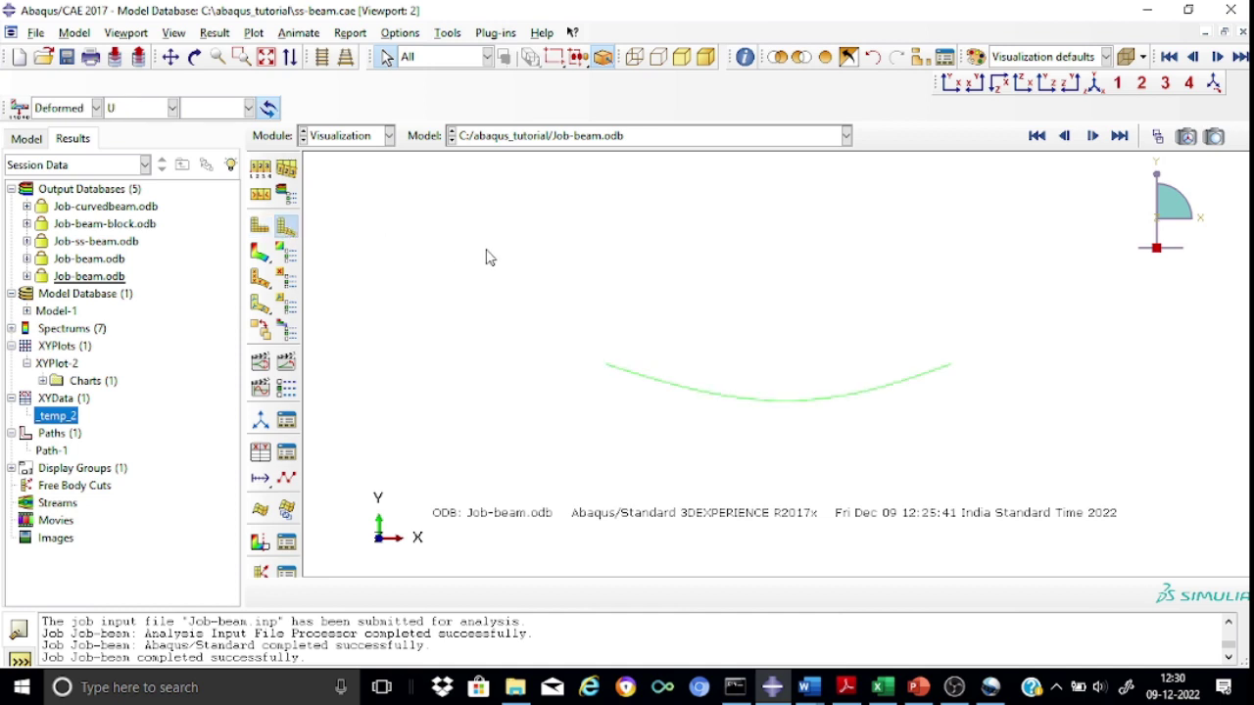
left_click(172, 108)
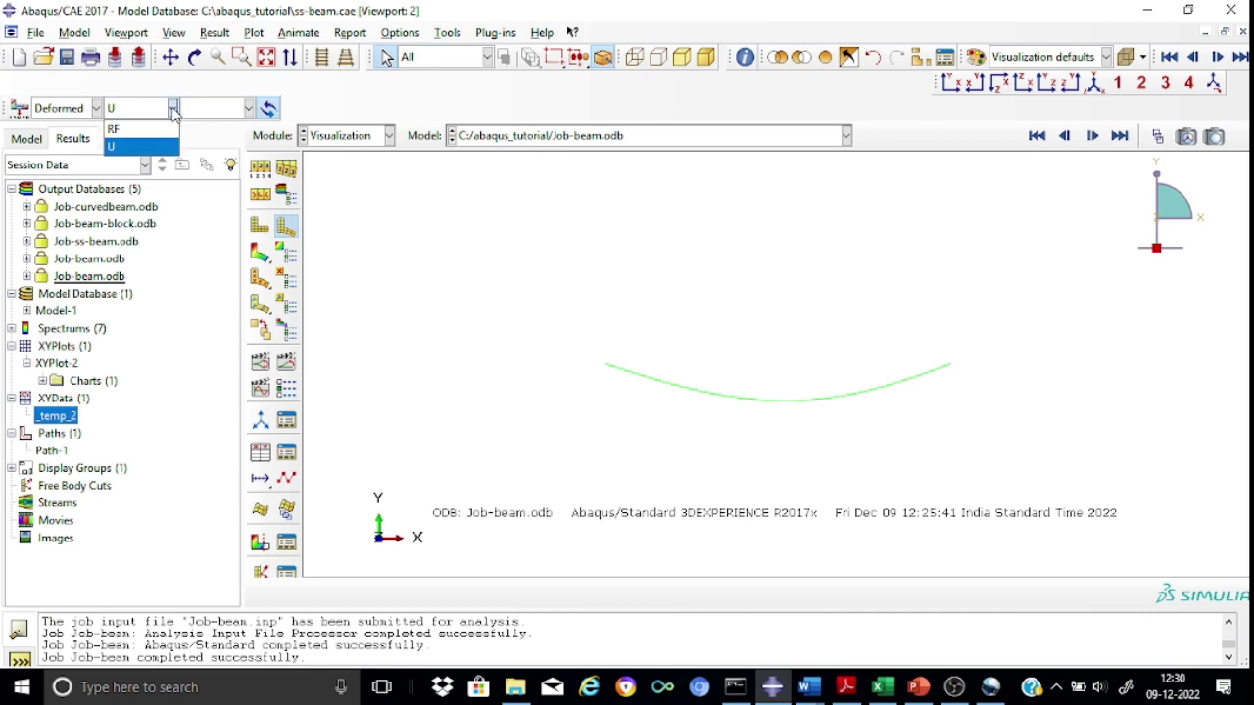
left_click(102, 107)
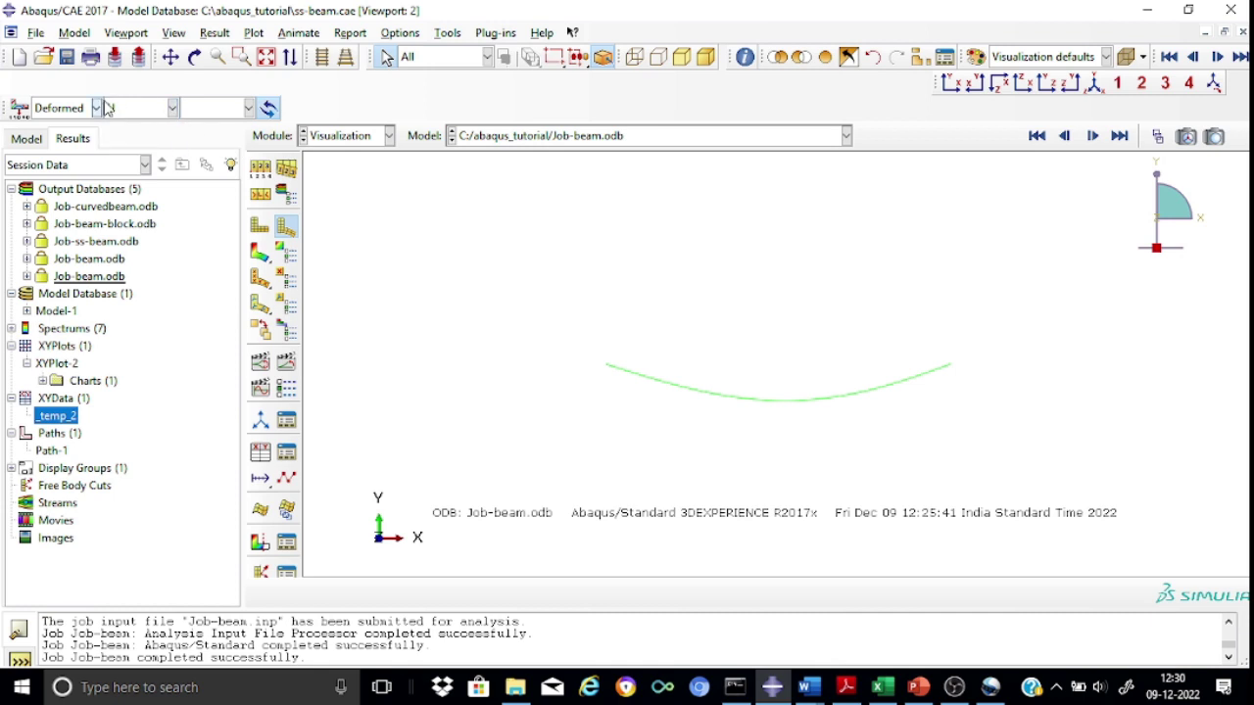
left_click(173, 108)
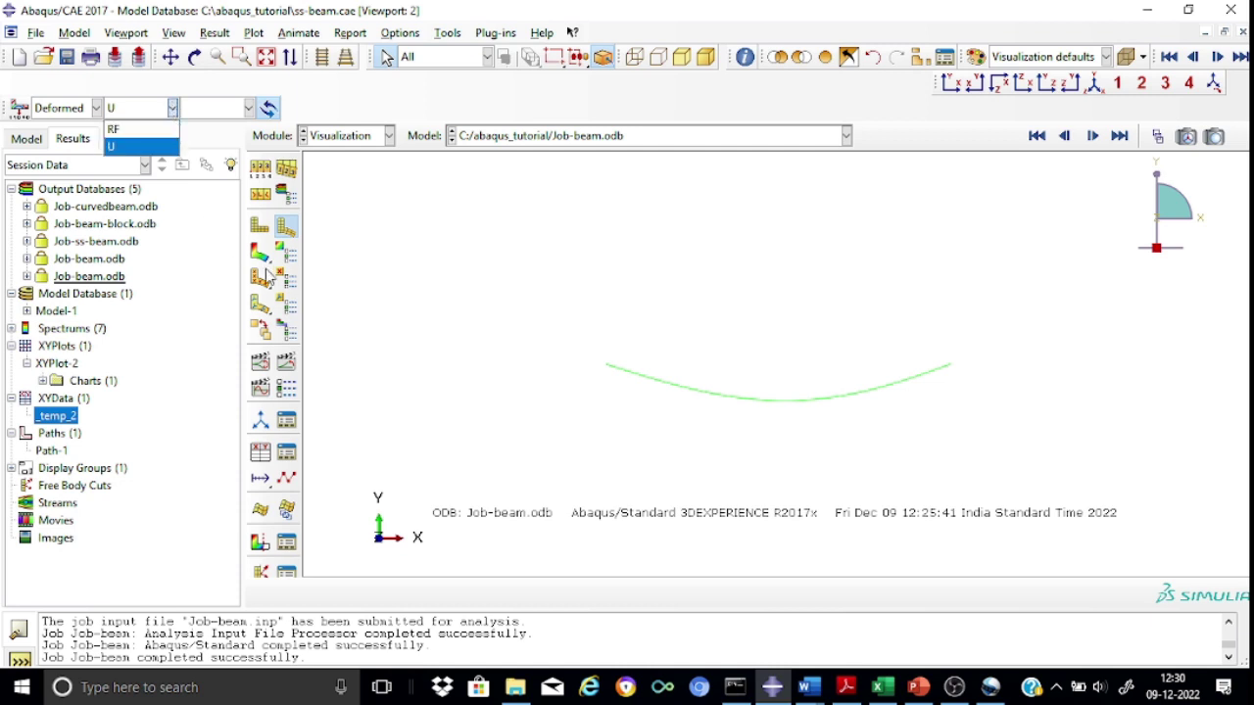
left_click(261, 223)
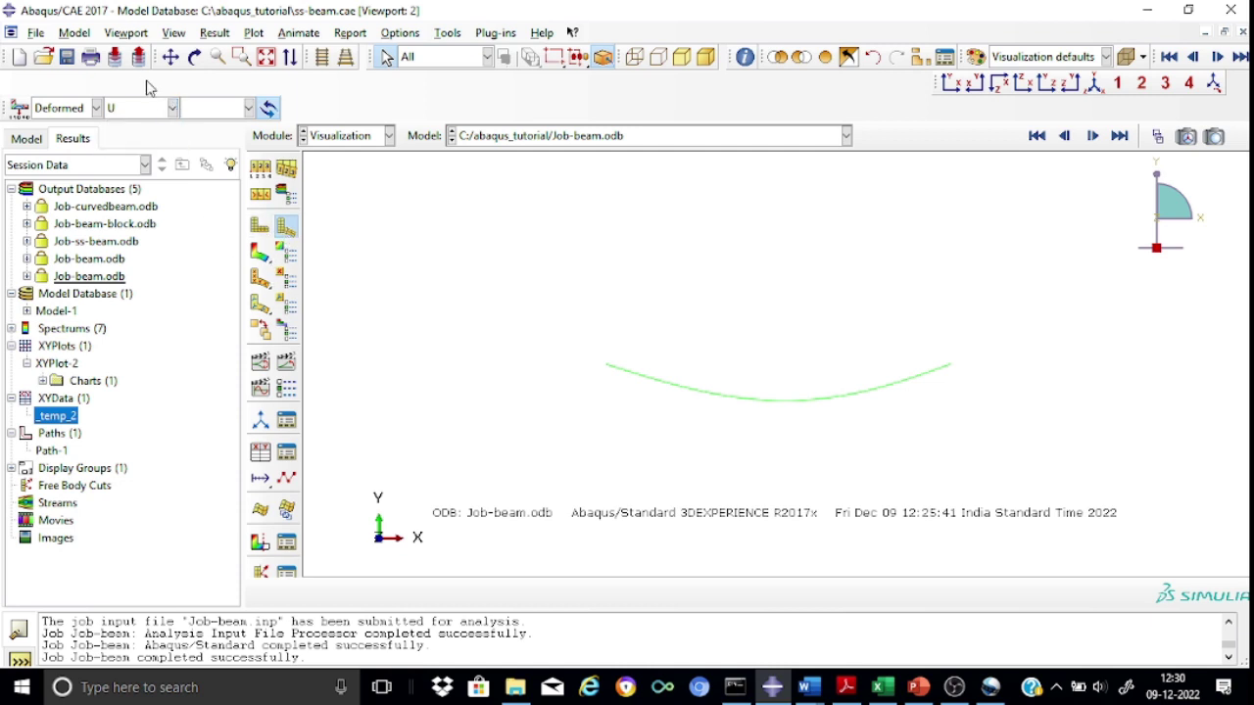
left_click(173, 108)
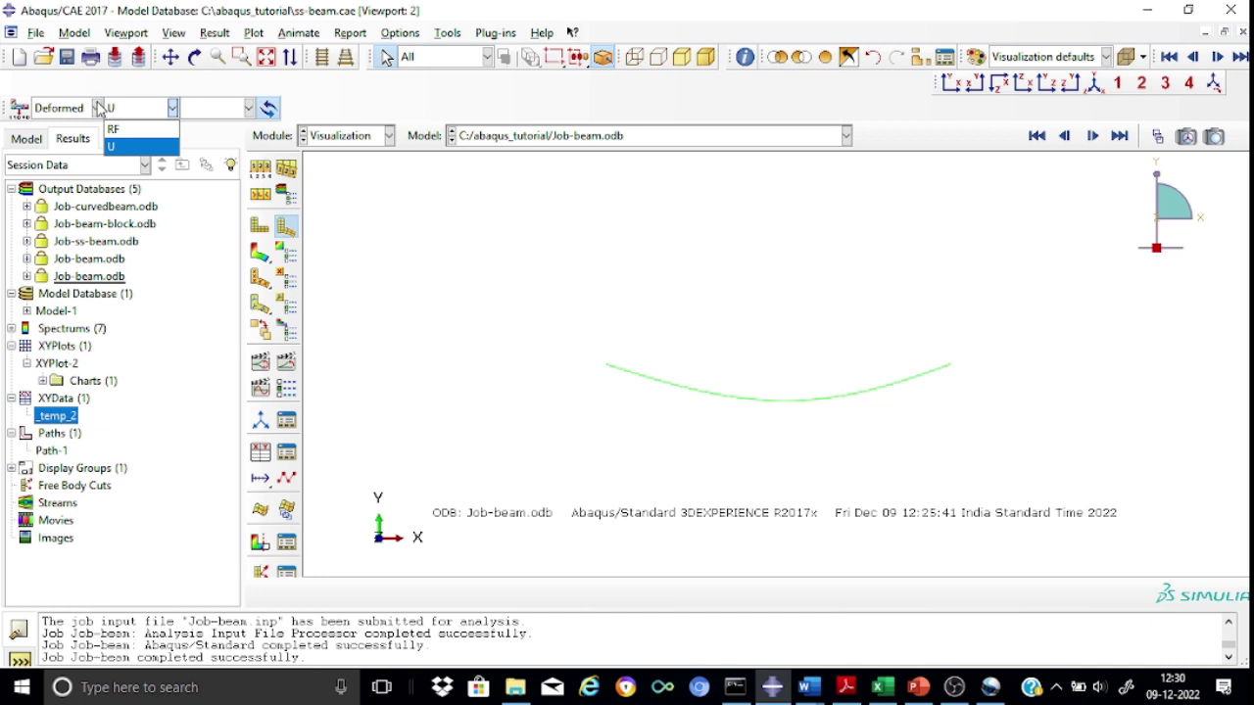
left_click(99, 108)
left_click(97, 108)
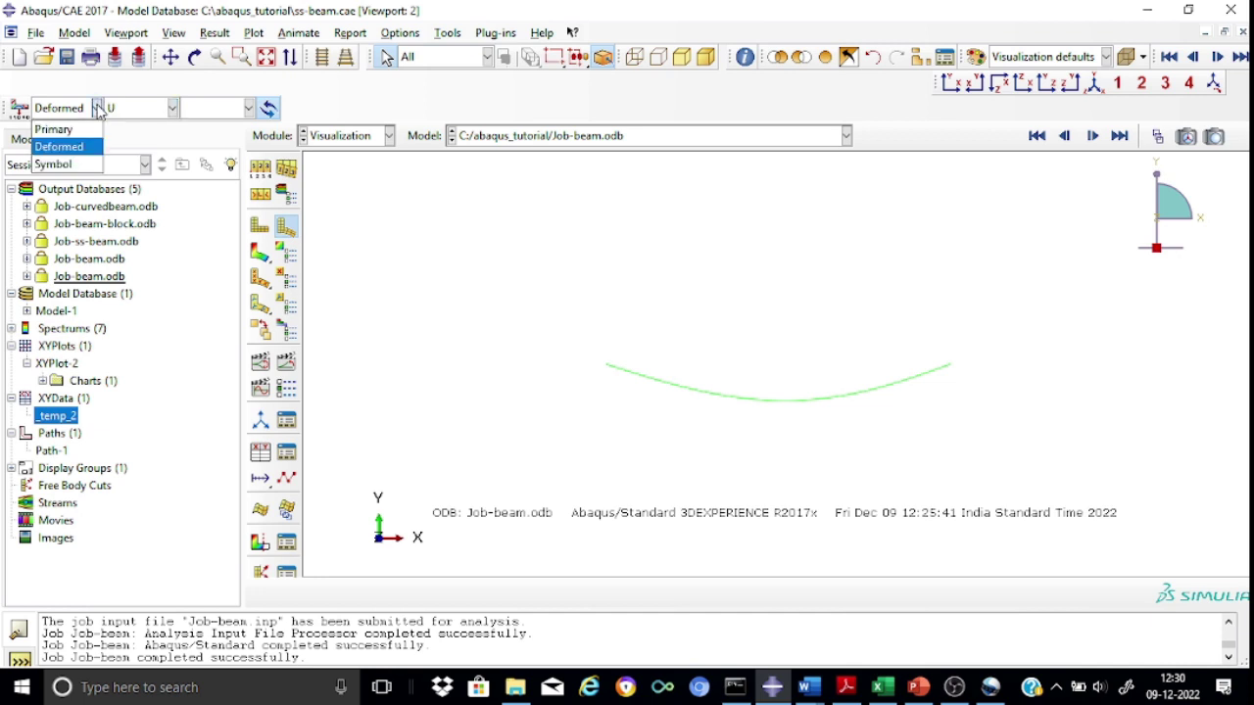
left_click(473, 233)
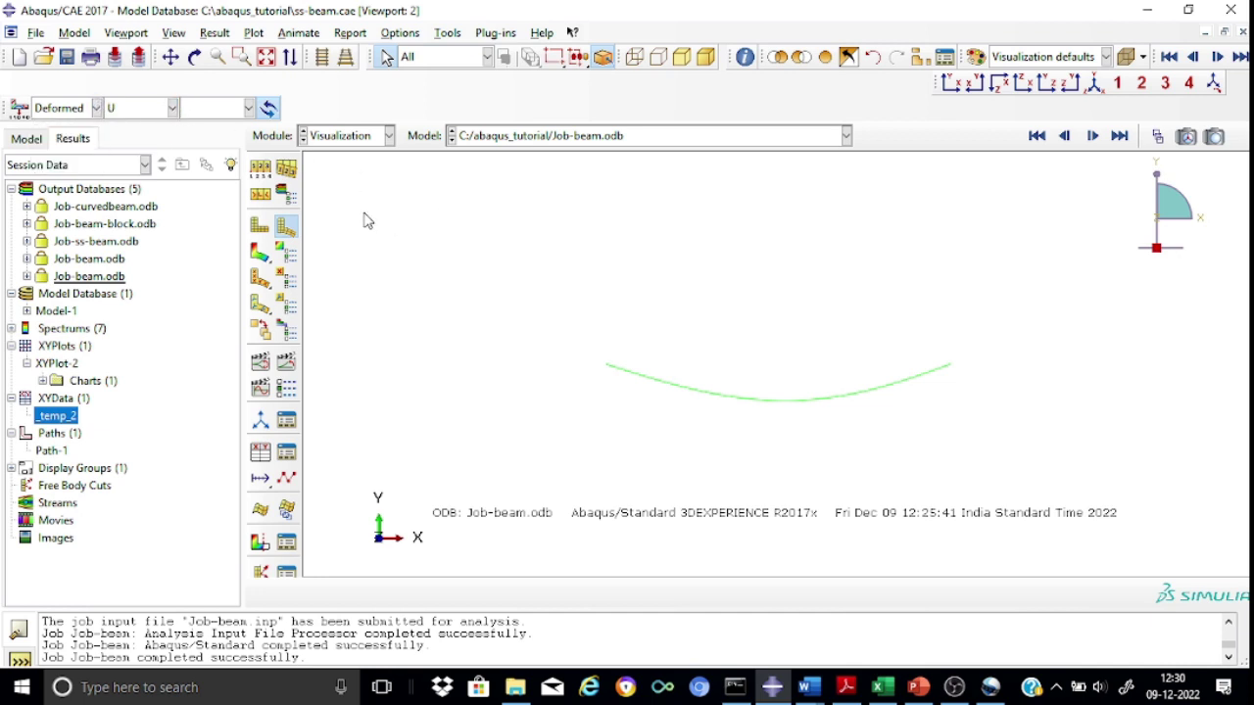
- Plot the NFORCSO2 contours on the beam's deformed shape, and switch the contour plot to the undeformed shape
left_click(260, 253)
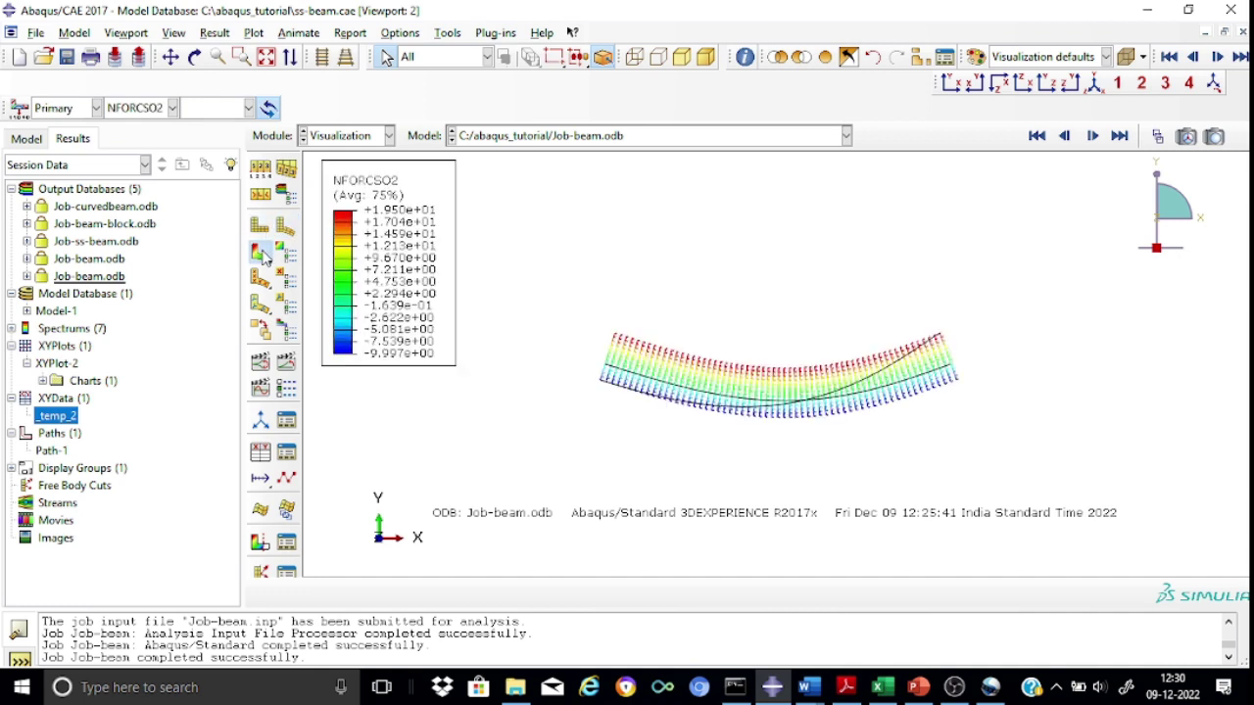
left_click(174, 108)
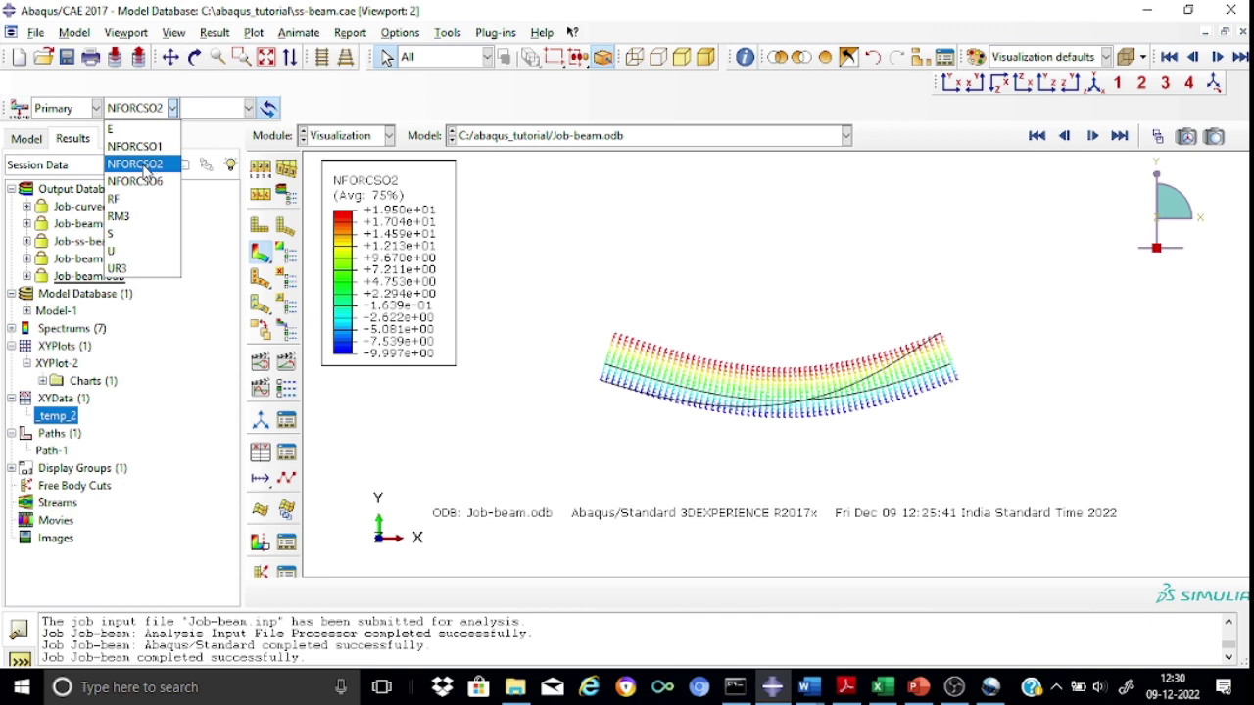
left_click(156, 167)
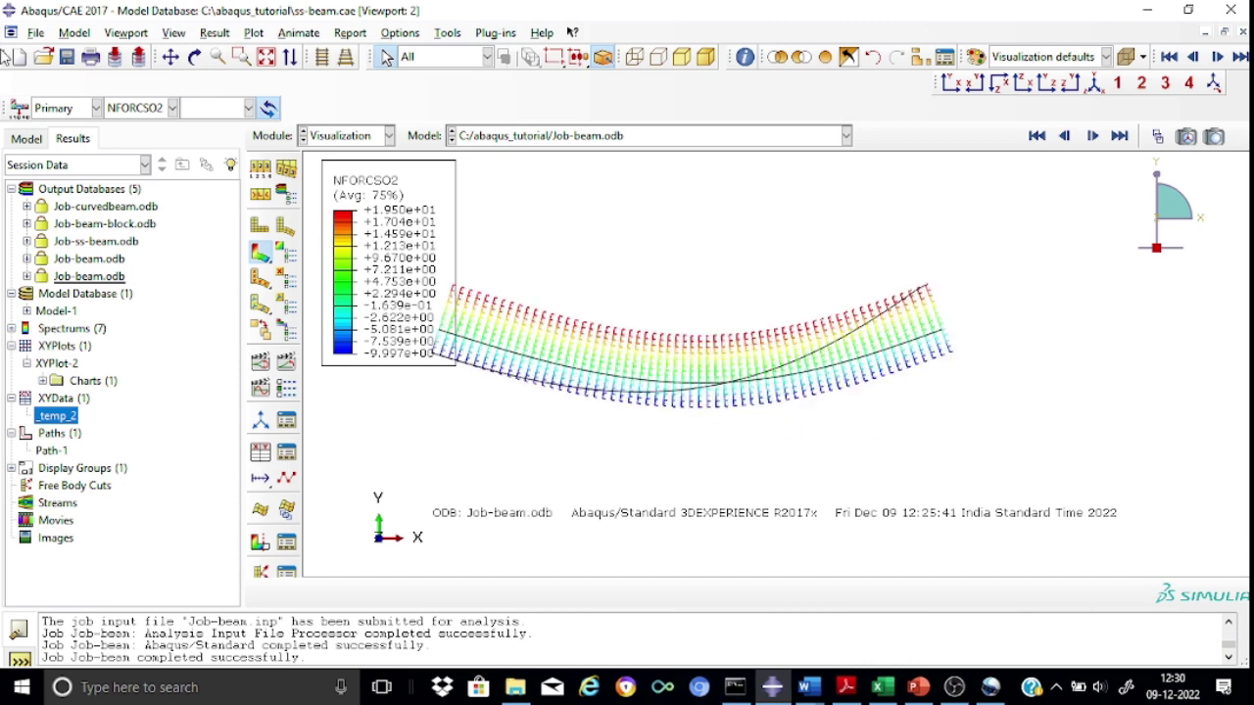
left_click(171, 57)
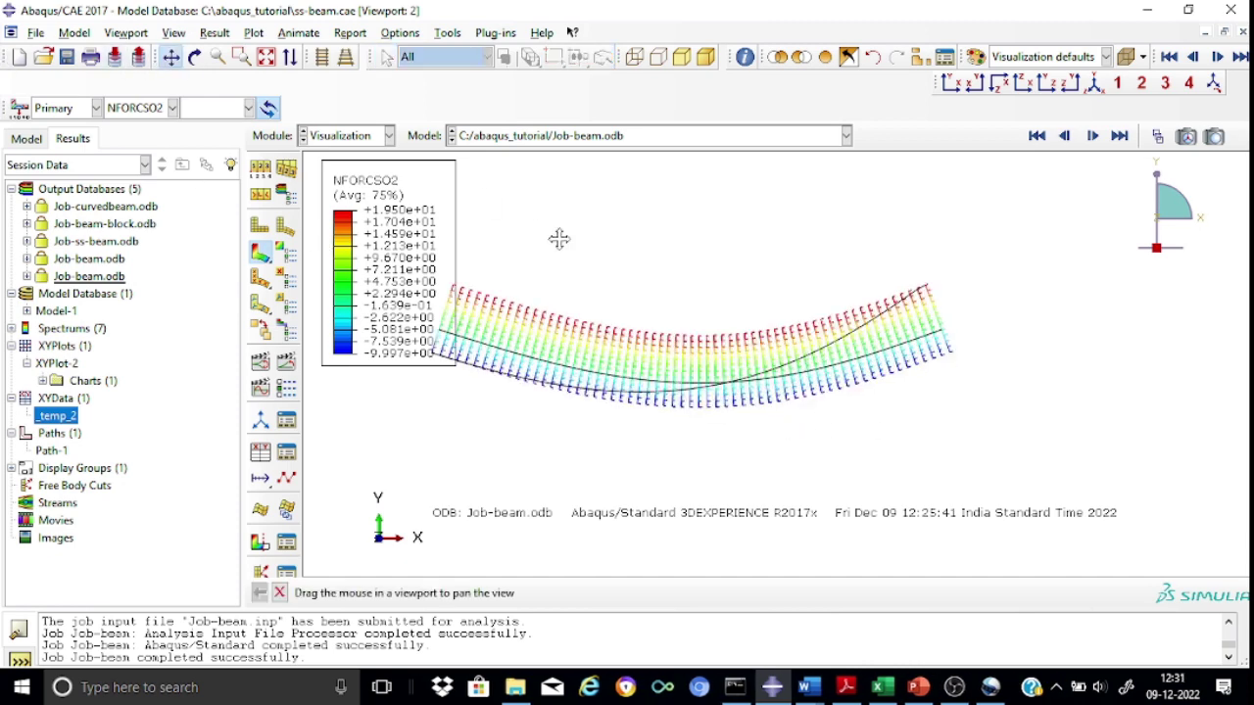
left_click_drag(559, 238, 686, 242)
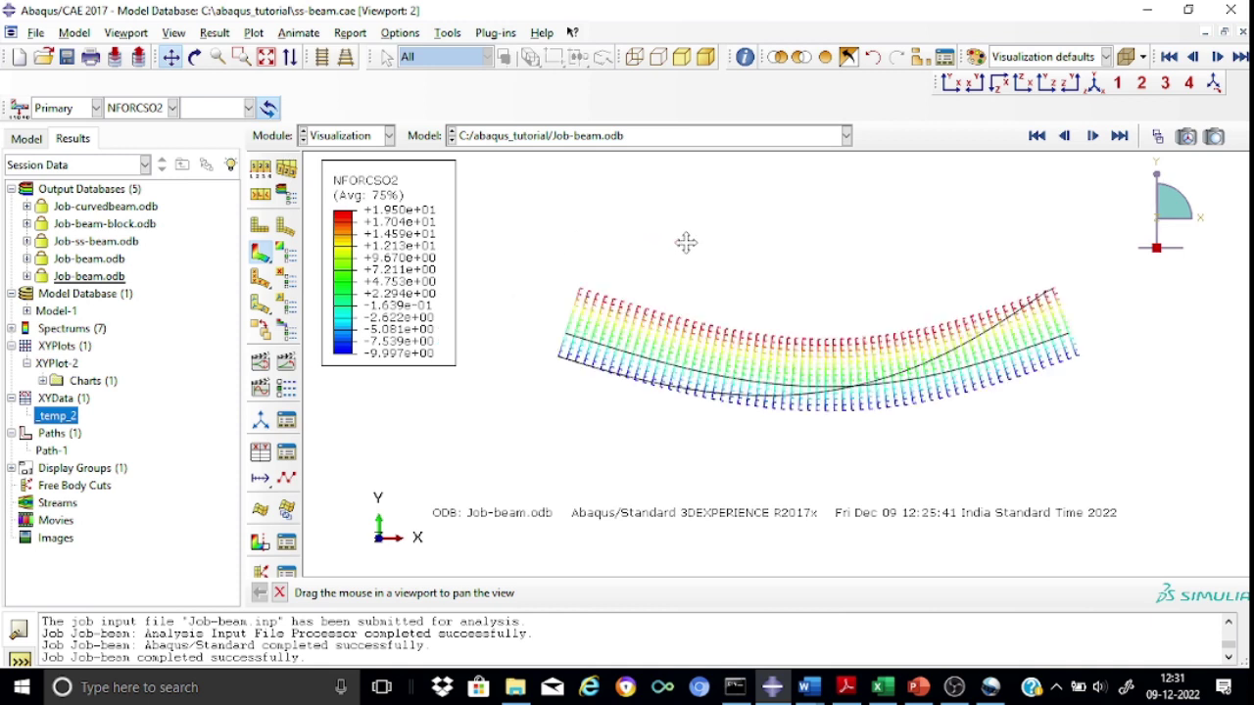
key("Escape")
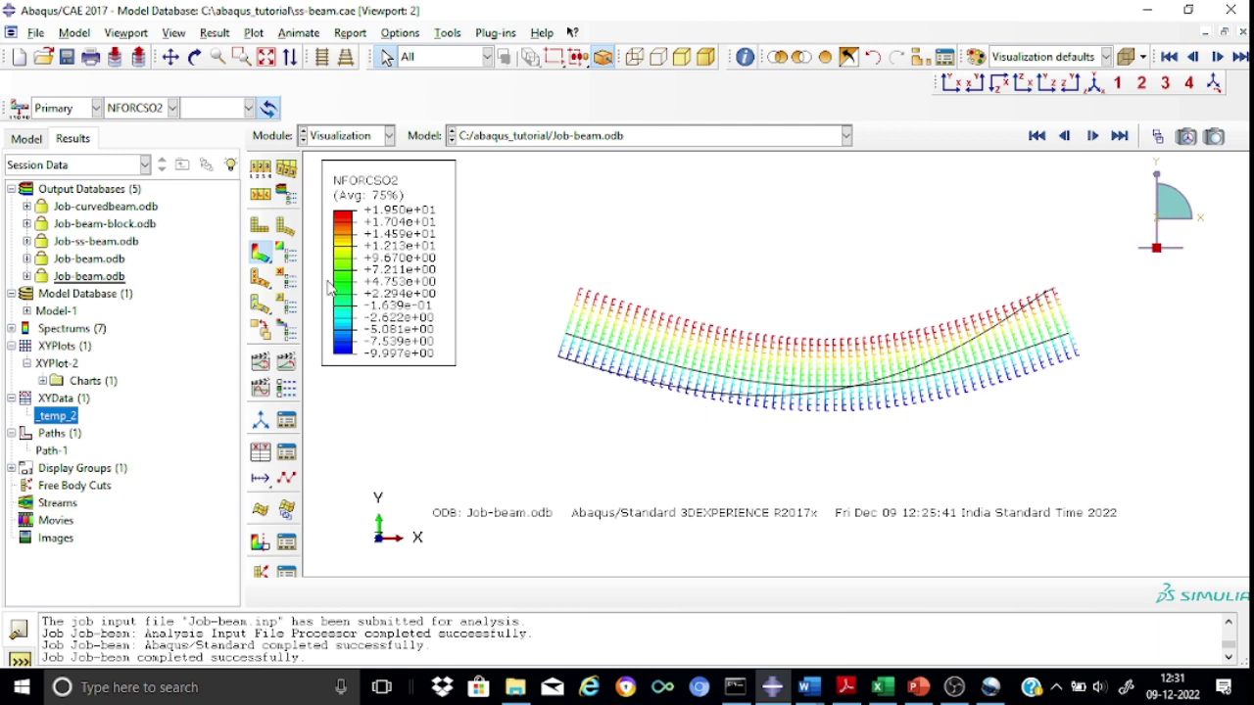
left_click(272, 265)
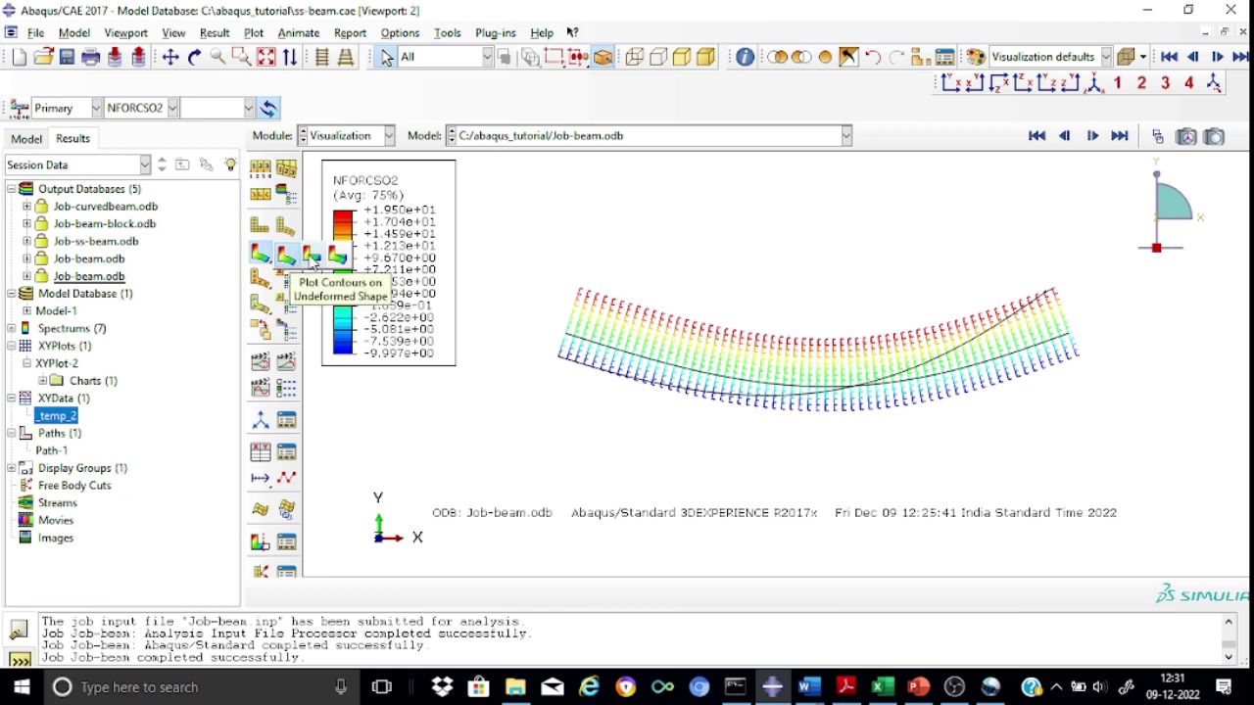
left_click(312, 257)
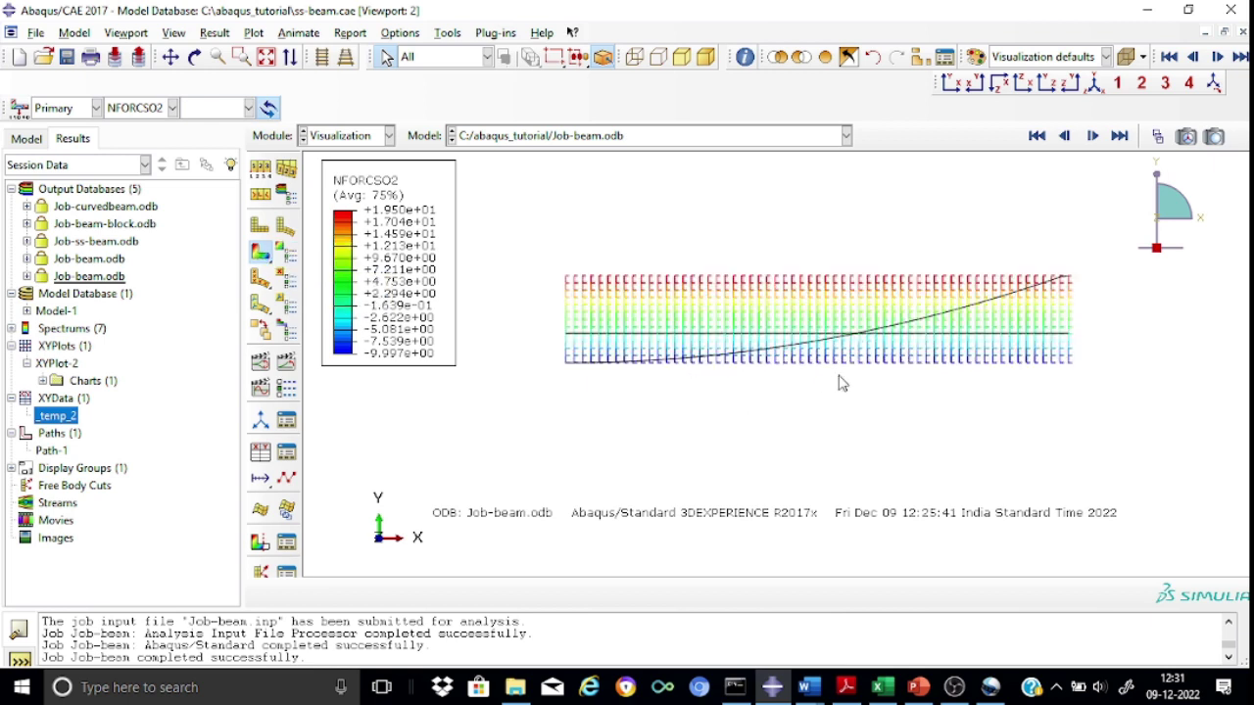
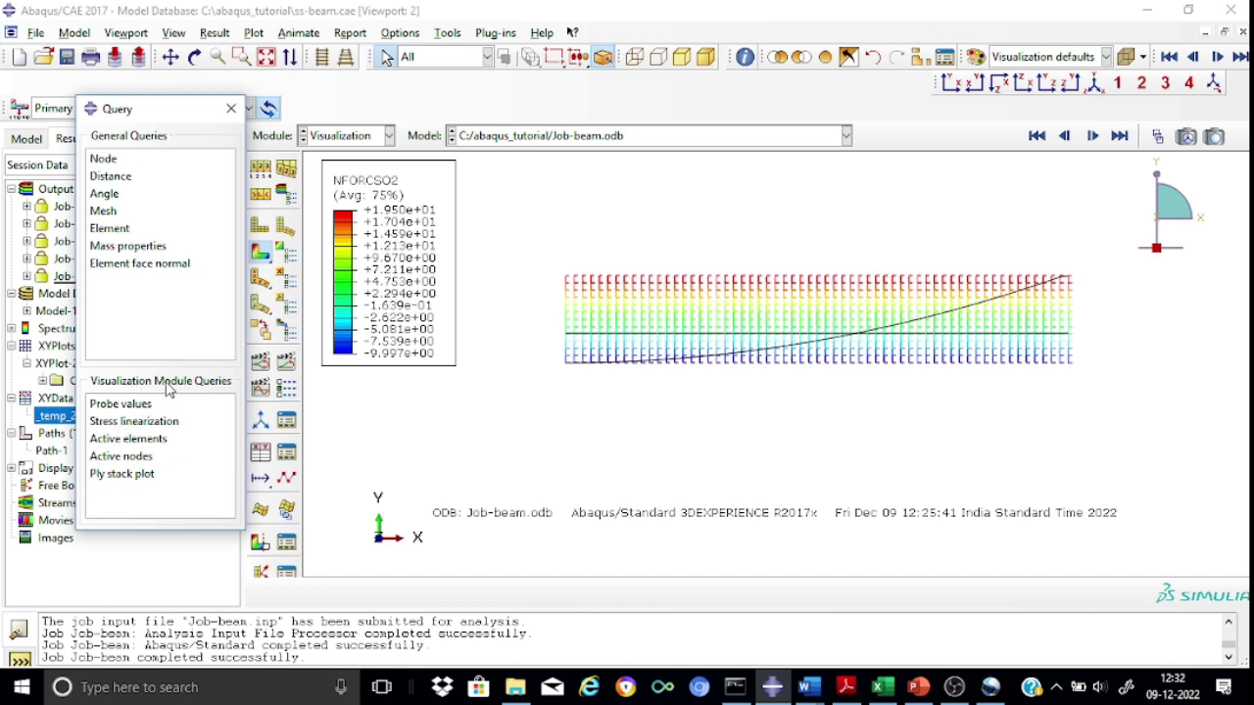
- Probe the NFORCSO2 values at nodes along the beam, and close the probe and query dialogs
left_click(136, 403)
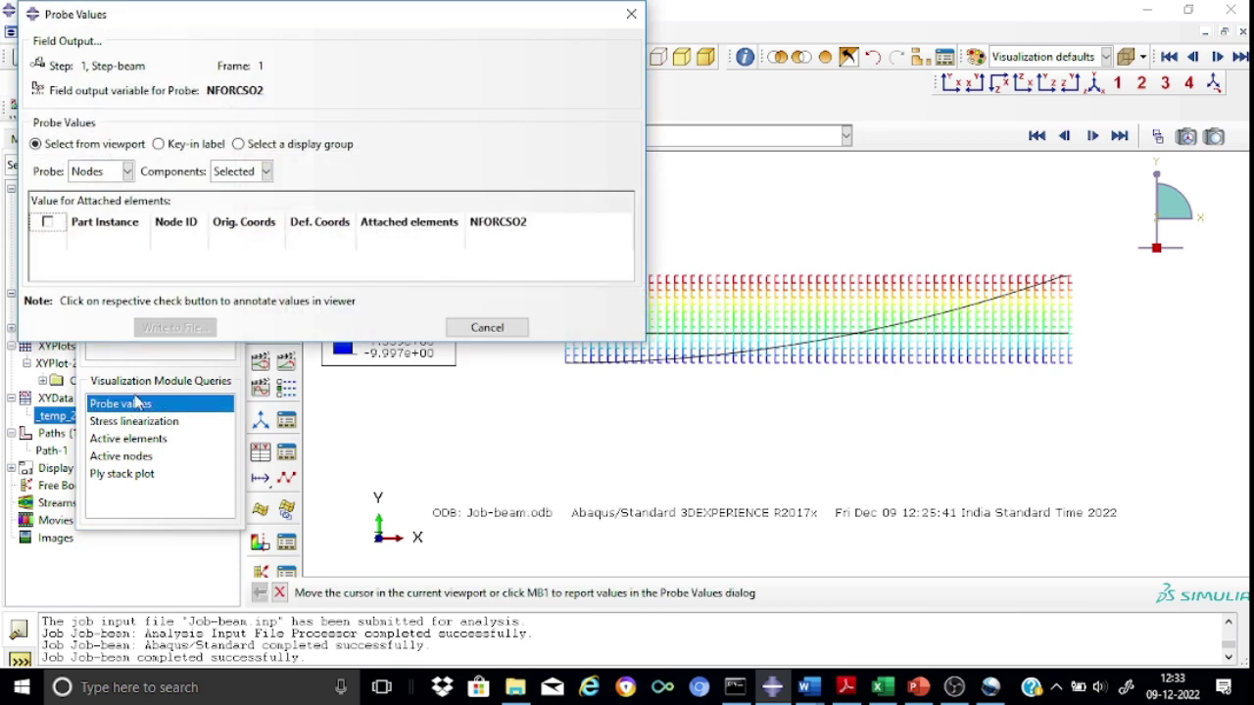
mouse_move(343, 16)
left_mouse_down()
mouse_move(317, 140)
mouse_move(327, 252)
mouse_move(336, 23)
mouse_move(275, 21)
mouse_move(374, 10)
mouse_move(336, 24)
left_mouse_up()
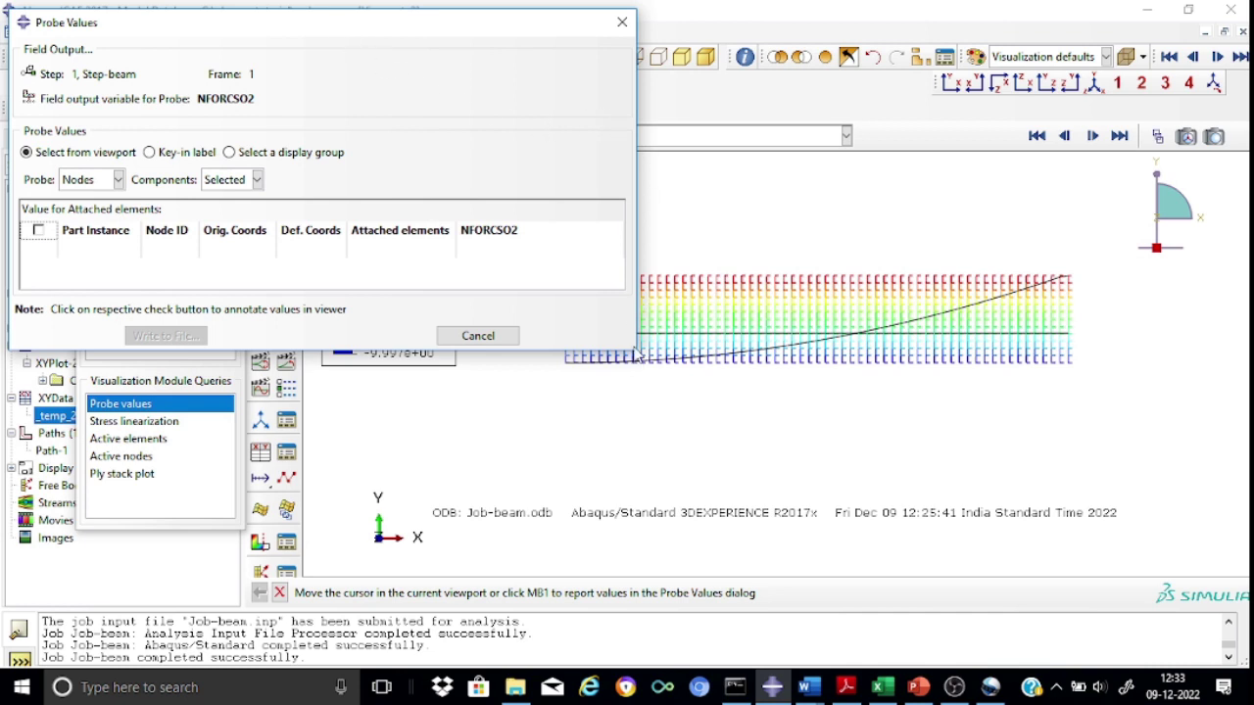
left_click_drag(635, 358, 582, 320)
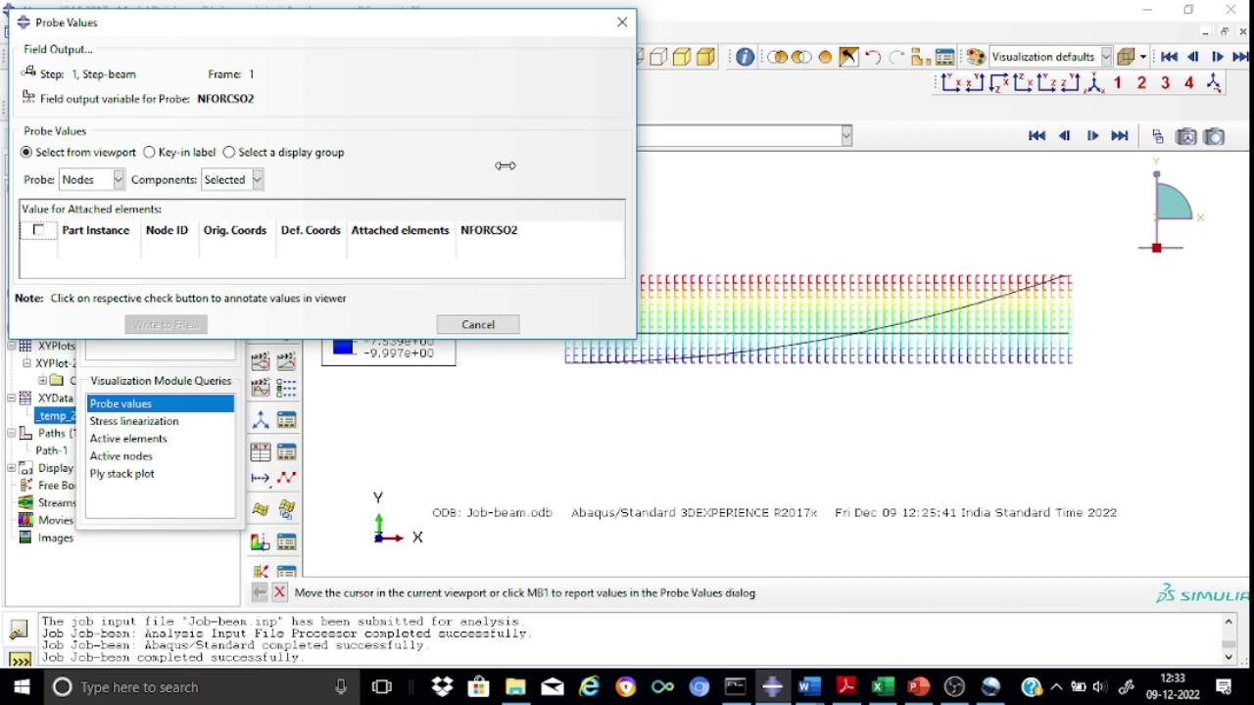
left_click_drag(431, 33, 552, 405)
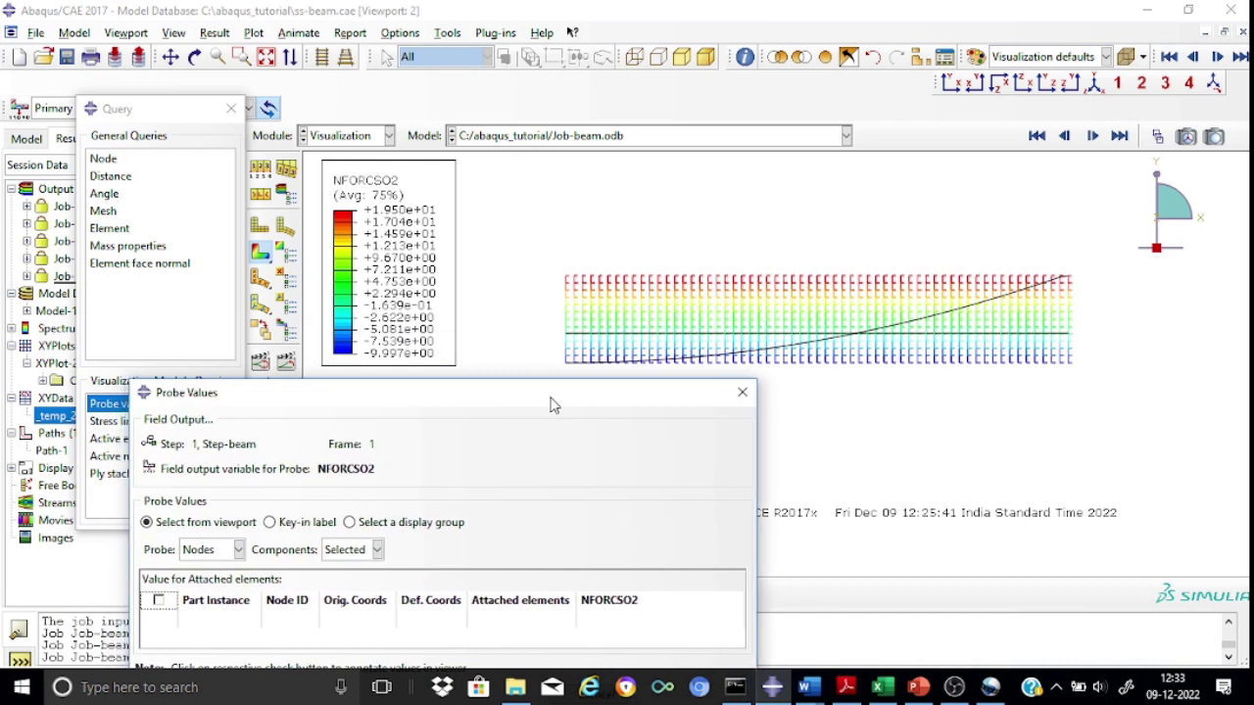
mouse_move(565, 343)
mouse_move(851, 338)
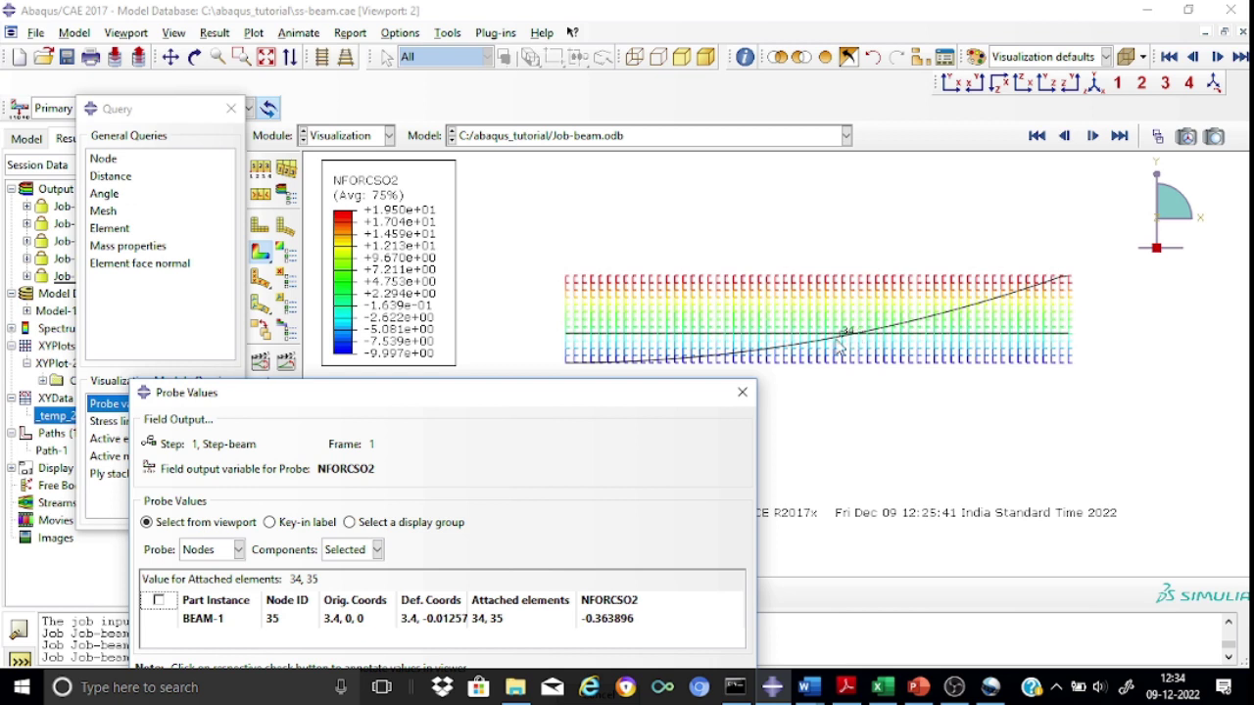
left_click(741, 394)
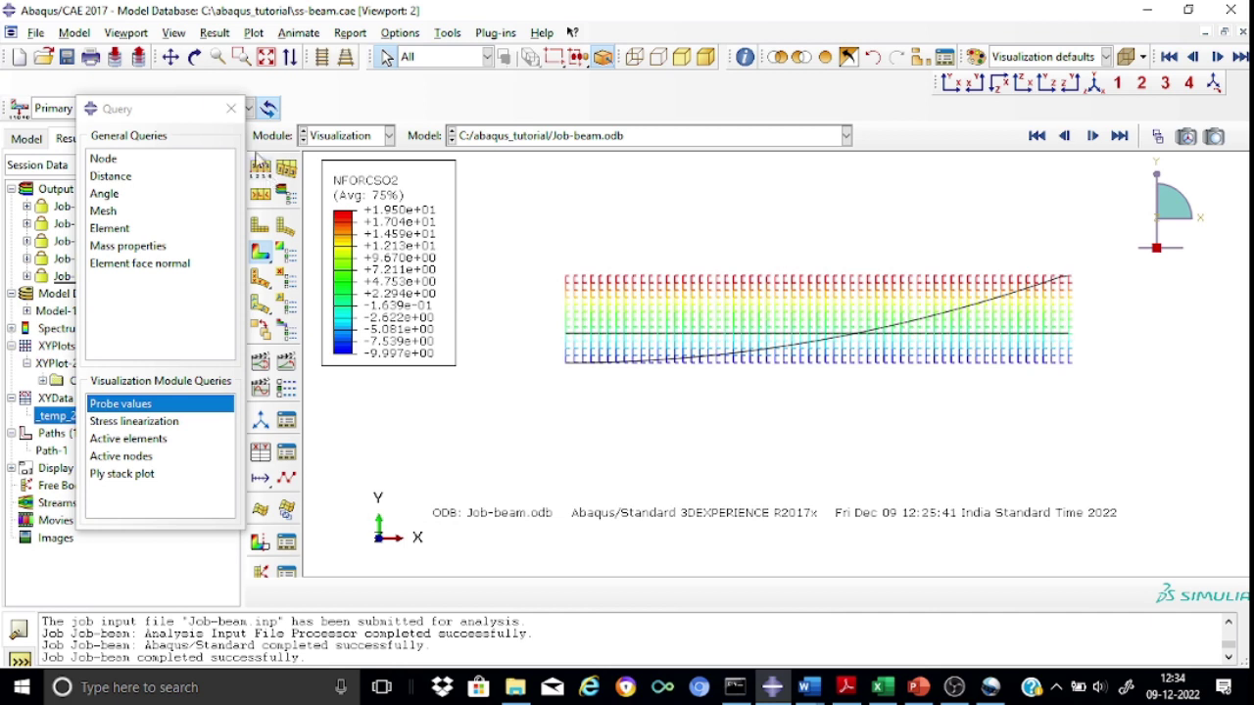
left_click(232, 108)
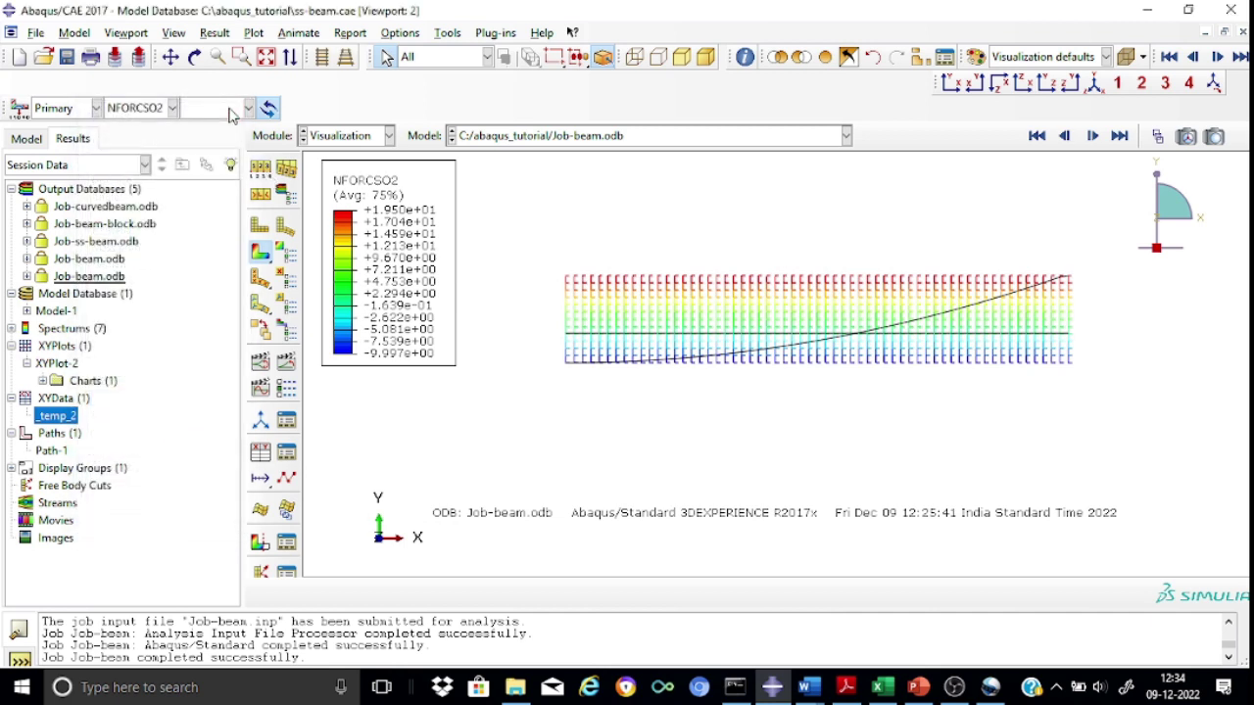
- Change the primary contour variable to NFORCSO6 on the beam's undeformed shape
left_click(172, 109)
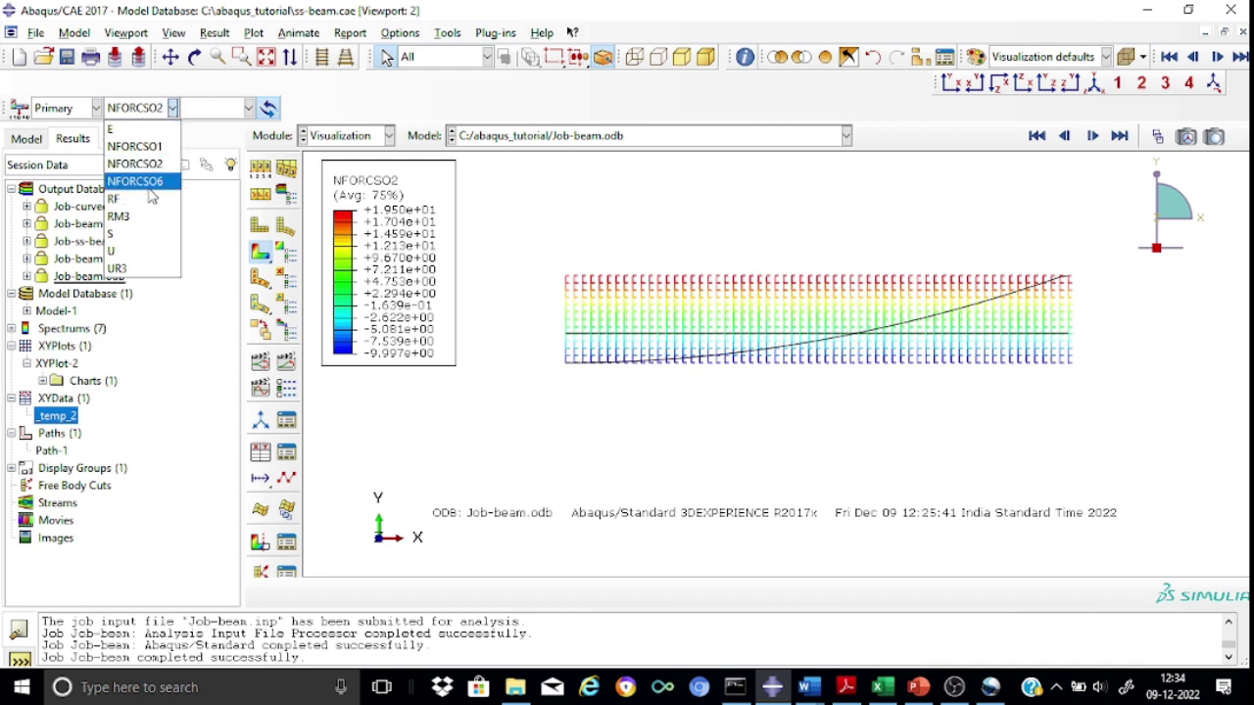
left_click(154, 183)
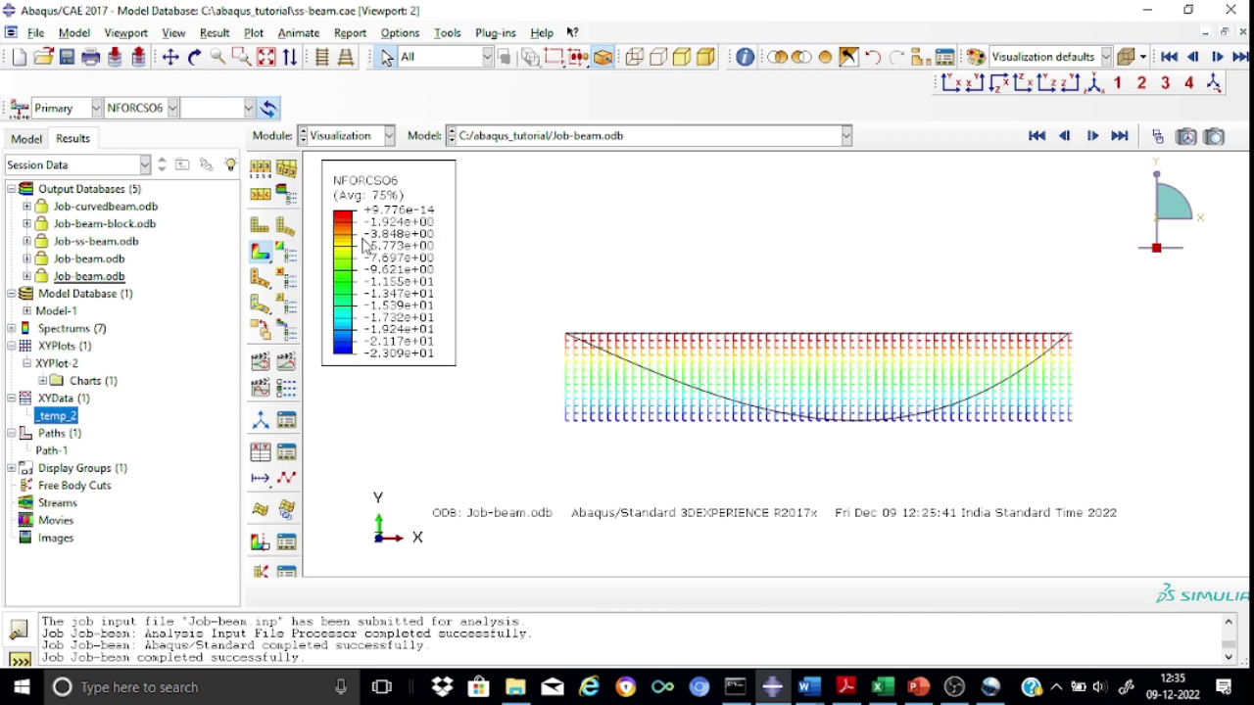
left_click(566, 336)
- Query the beam's nodes with Probe values to read NFORCSO6 along its length, and close both dialogs
left_click(464, 35)
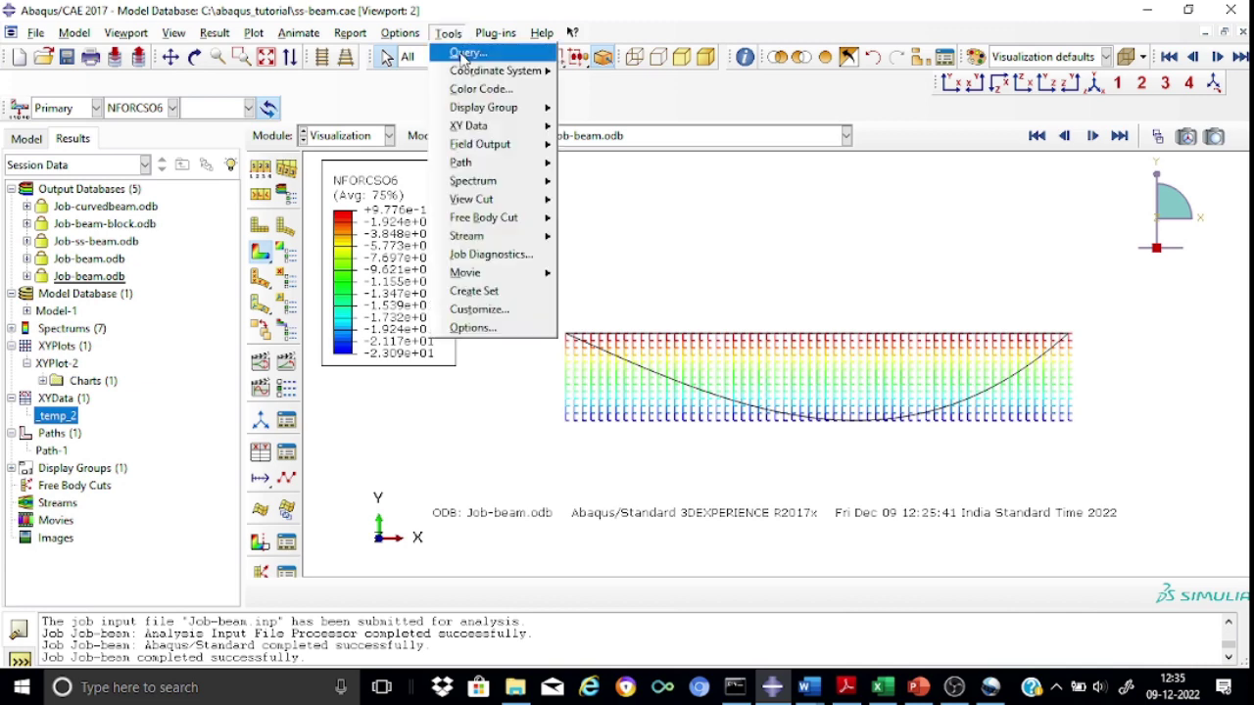
left_click(464, 53)
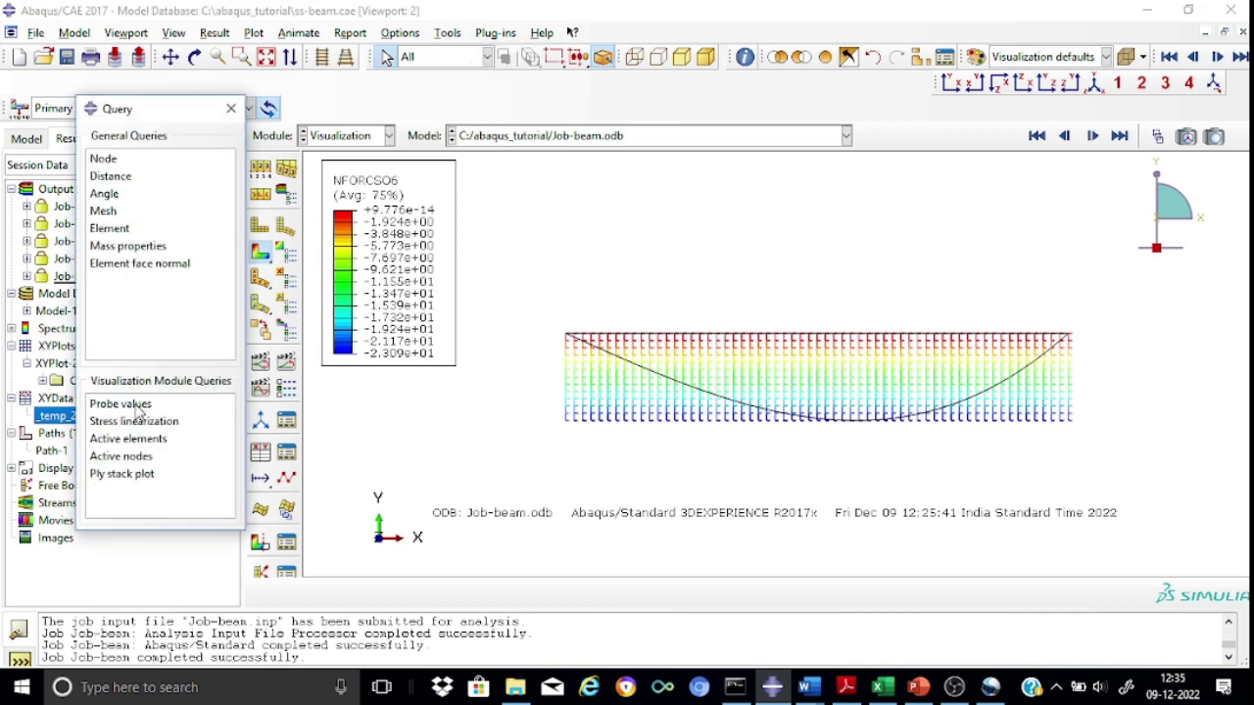
left_click(137, 410)
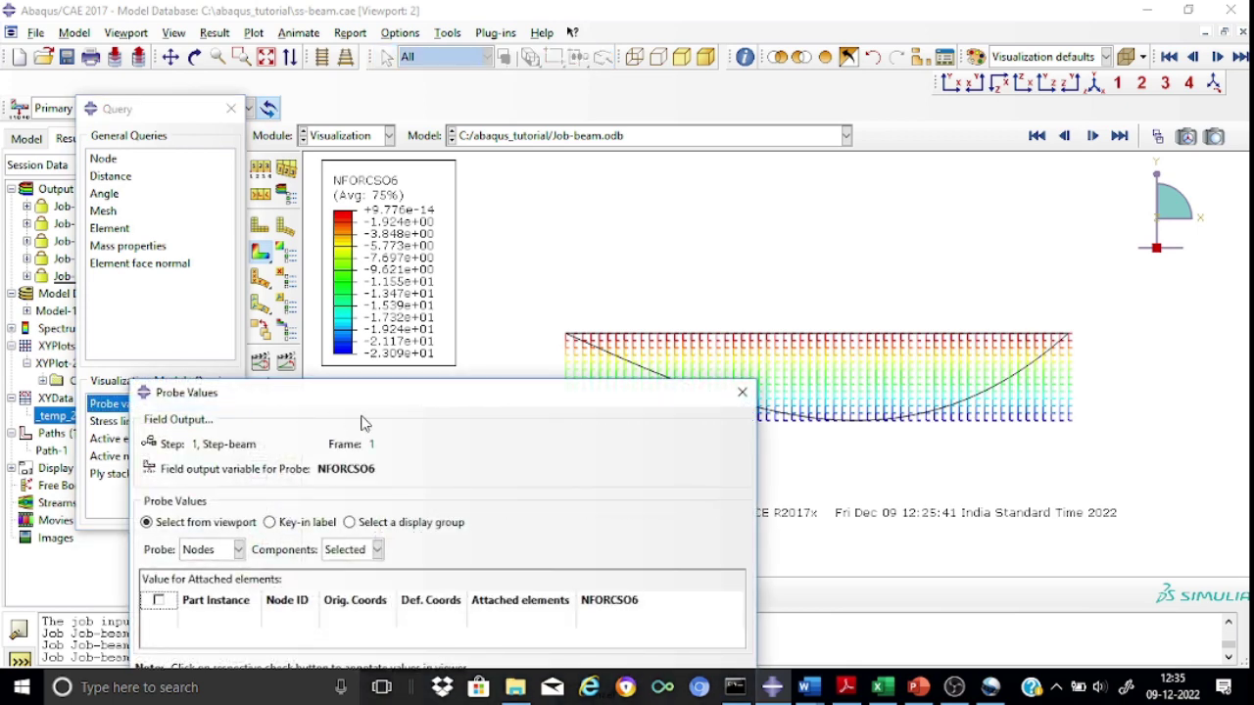
left_click_drag(370, 404, 235, 32)
mouse_move(658, 345)
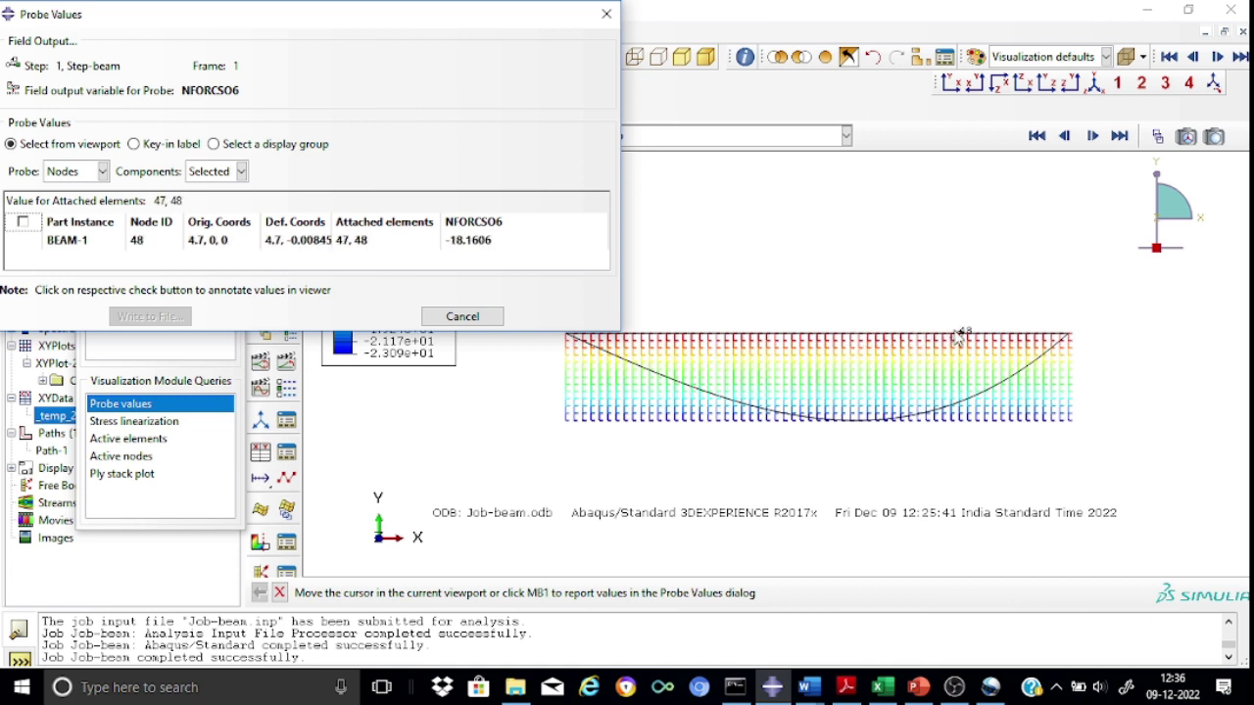
left_click(607, 14)
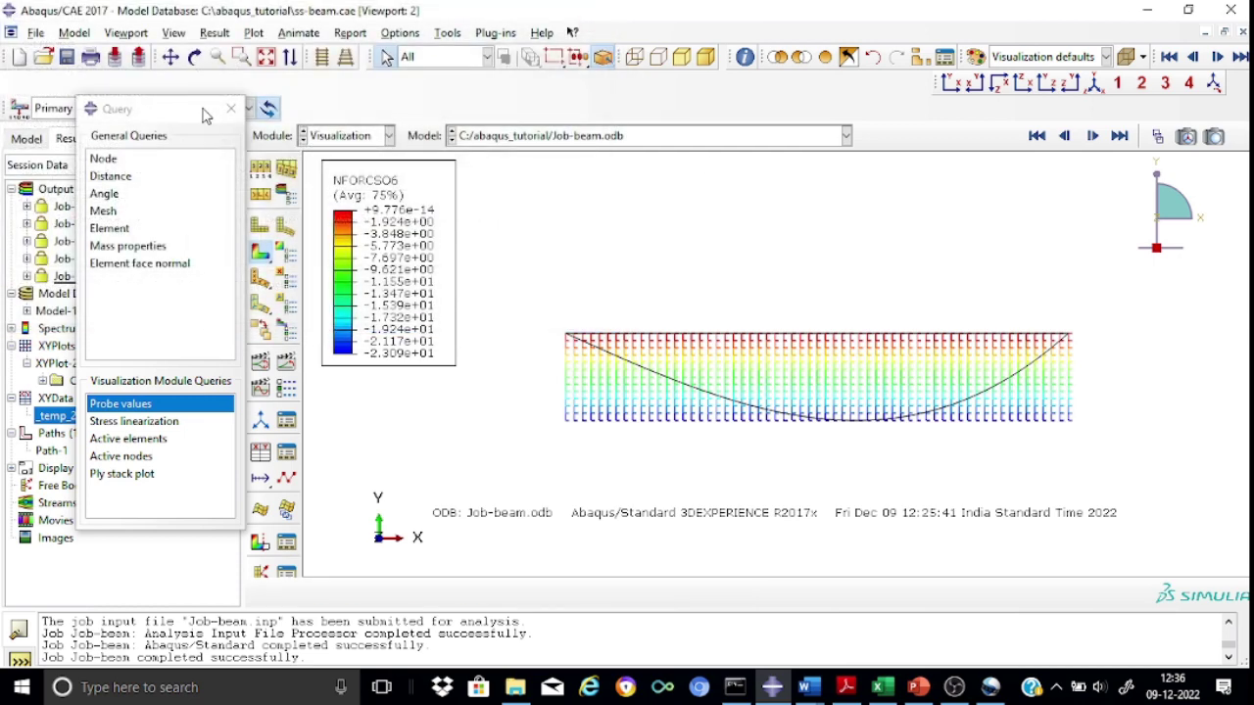
left_click(234, 109)
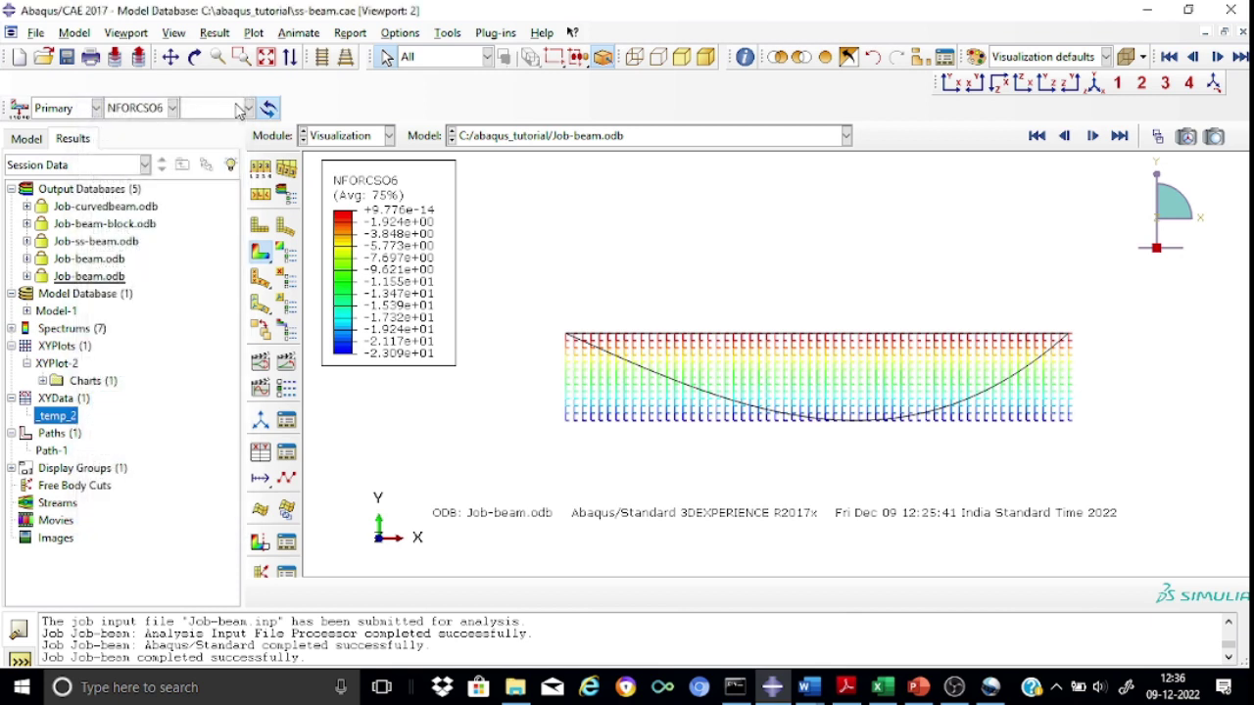
- Set the contour variable to displacement U with component U2
left_click(172, 109)
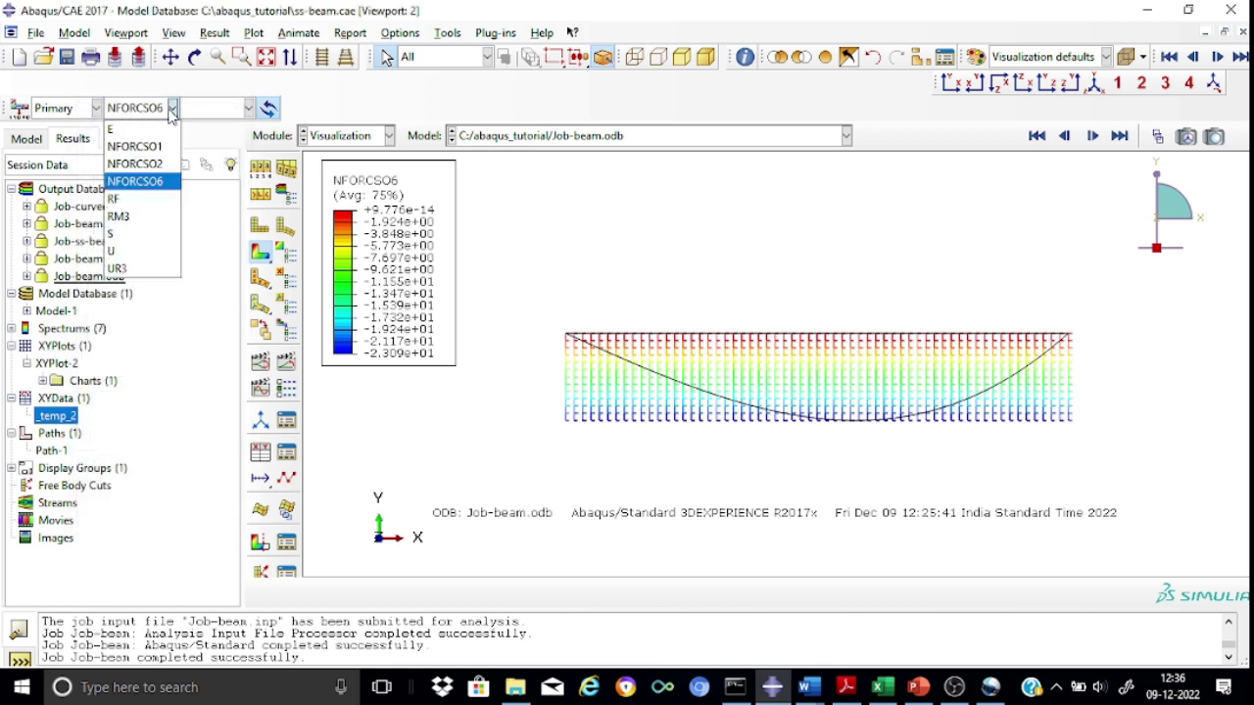
left_click(128, 253)
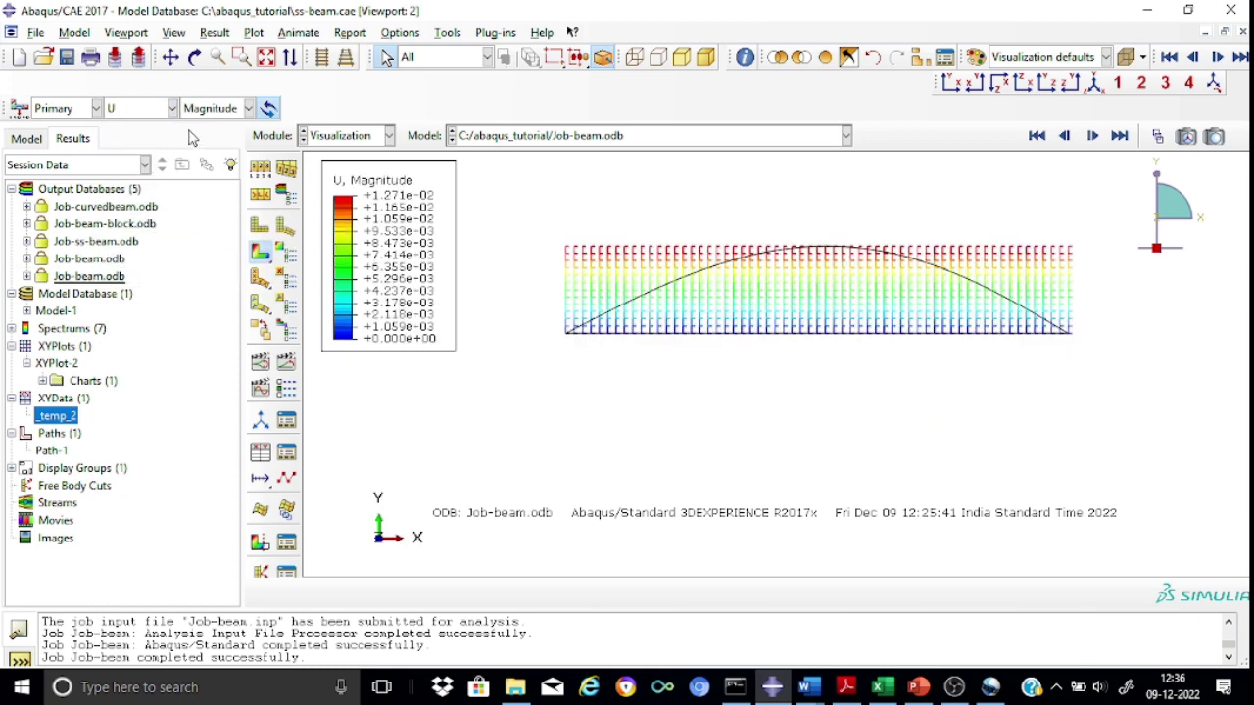
left_click(250, 108)
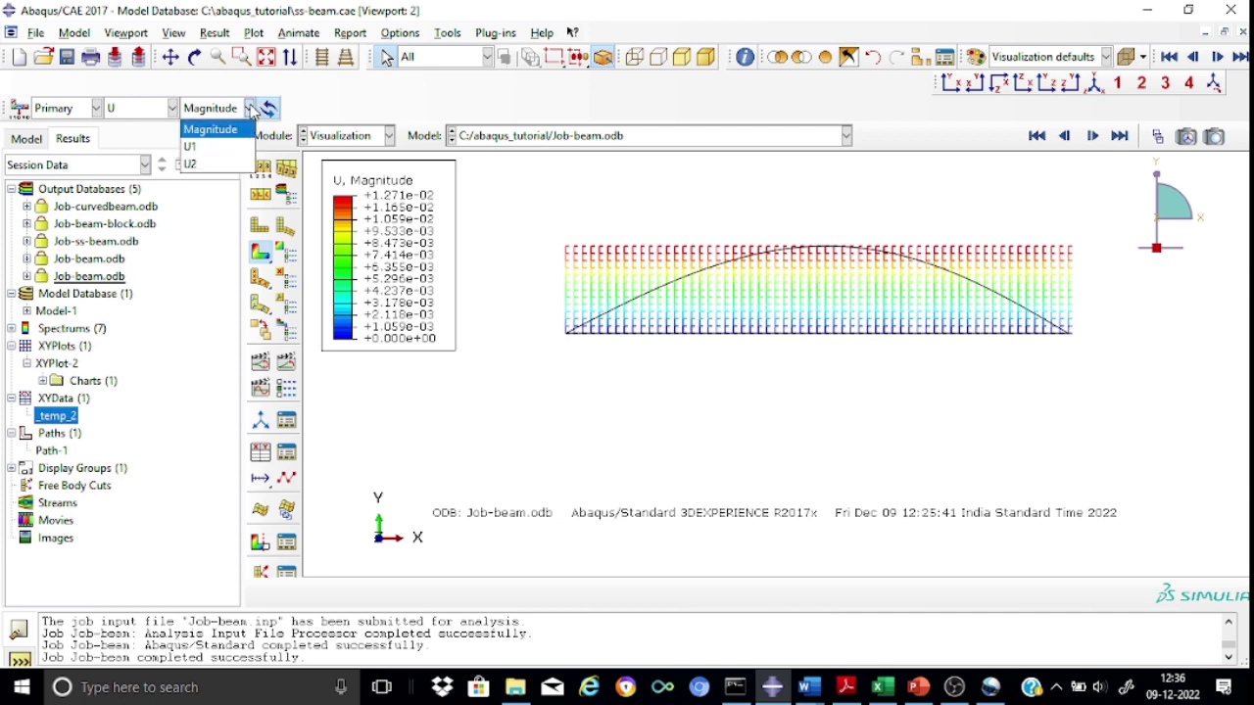
left_click(203, 165)
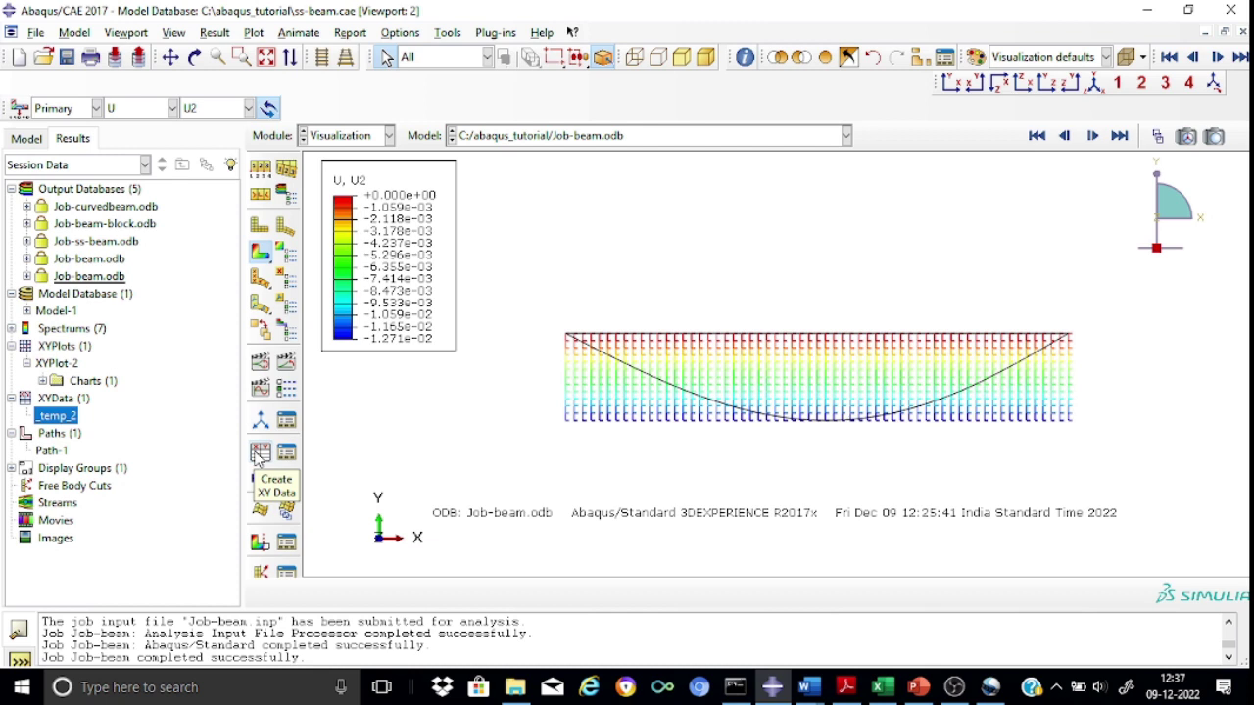
- Create a new node list path named Path-beam
left_click(260, 453)
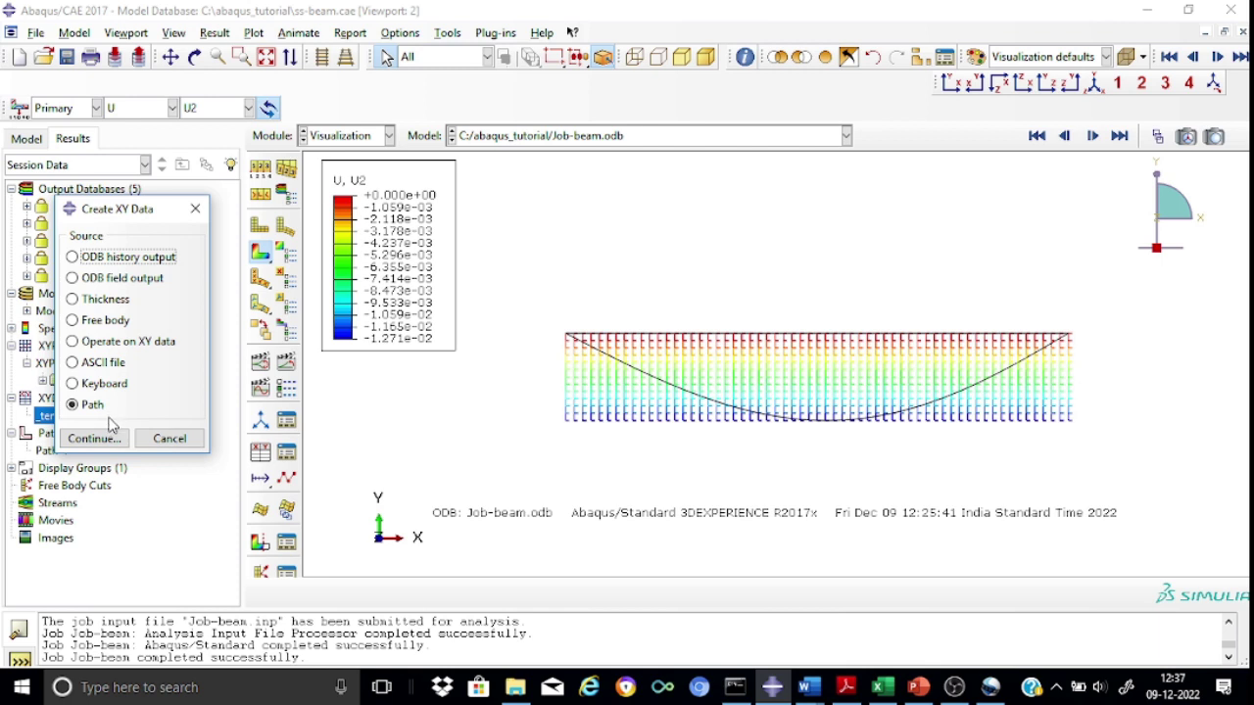
left_click(196, 210)
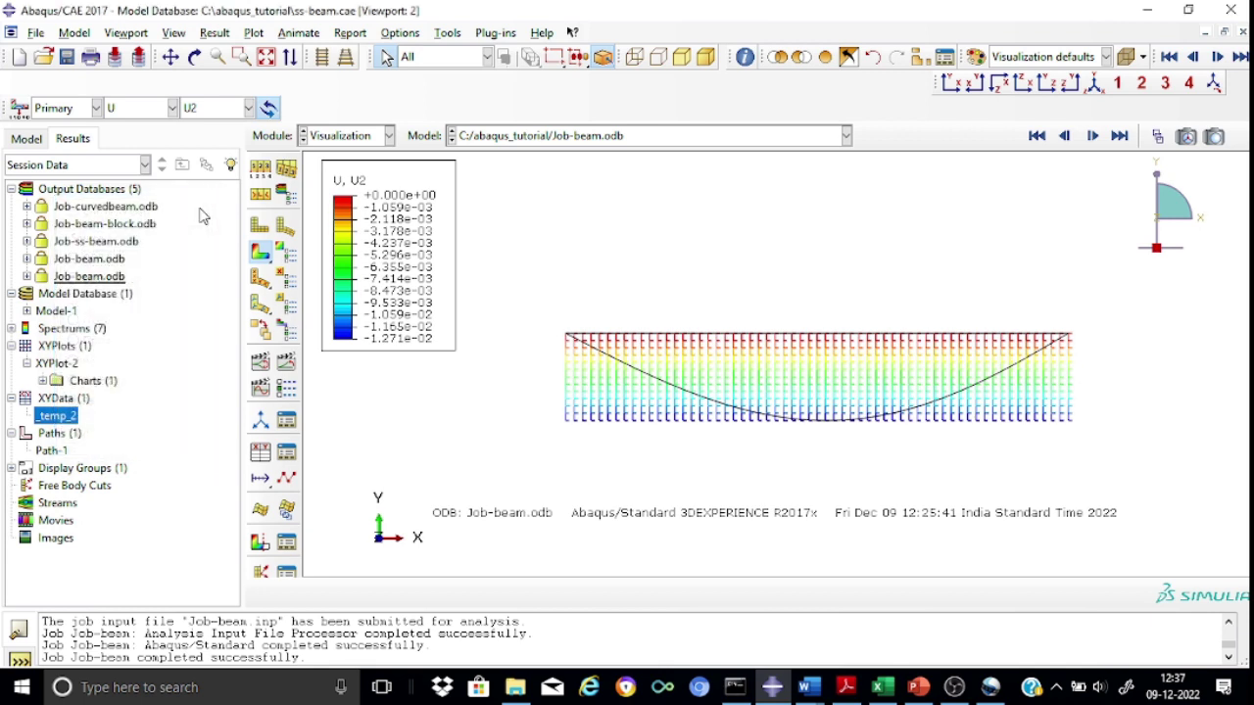
left_click(446, 36)
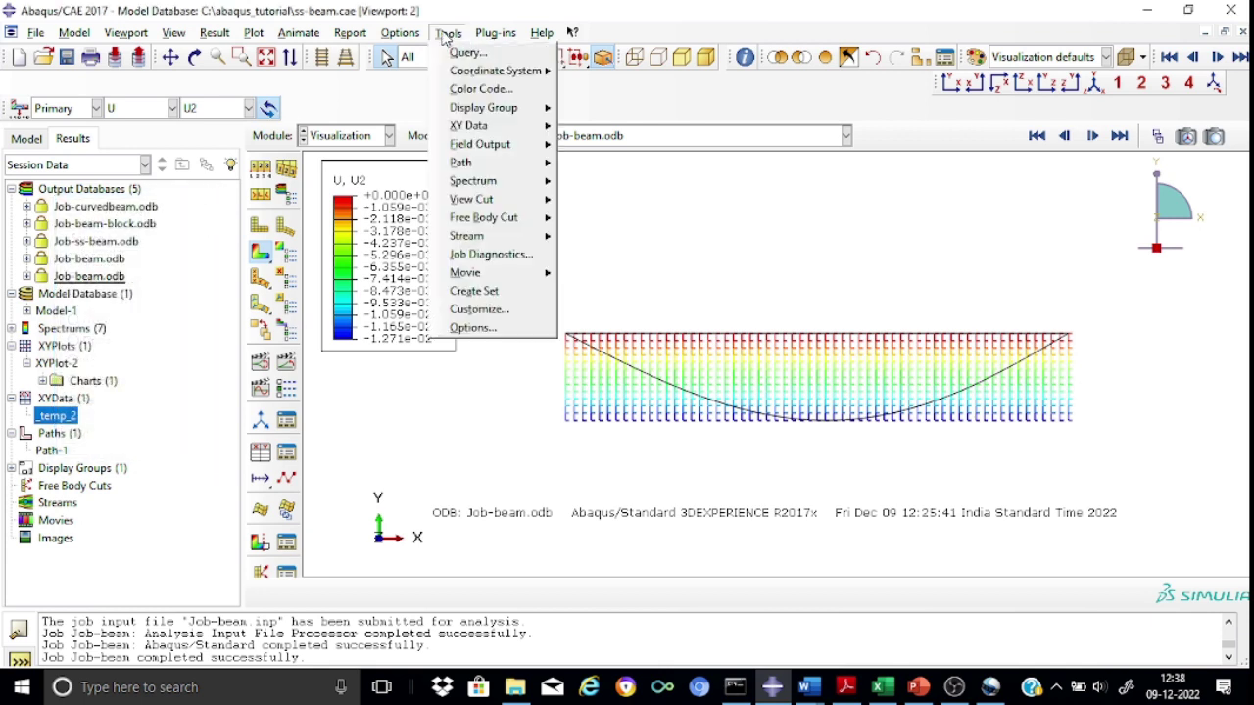
mouse_move(477, 167)
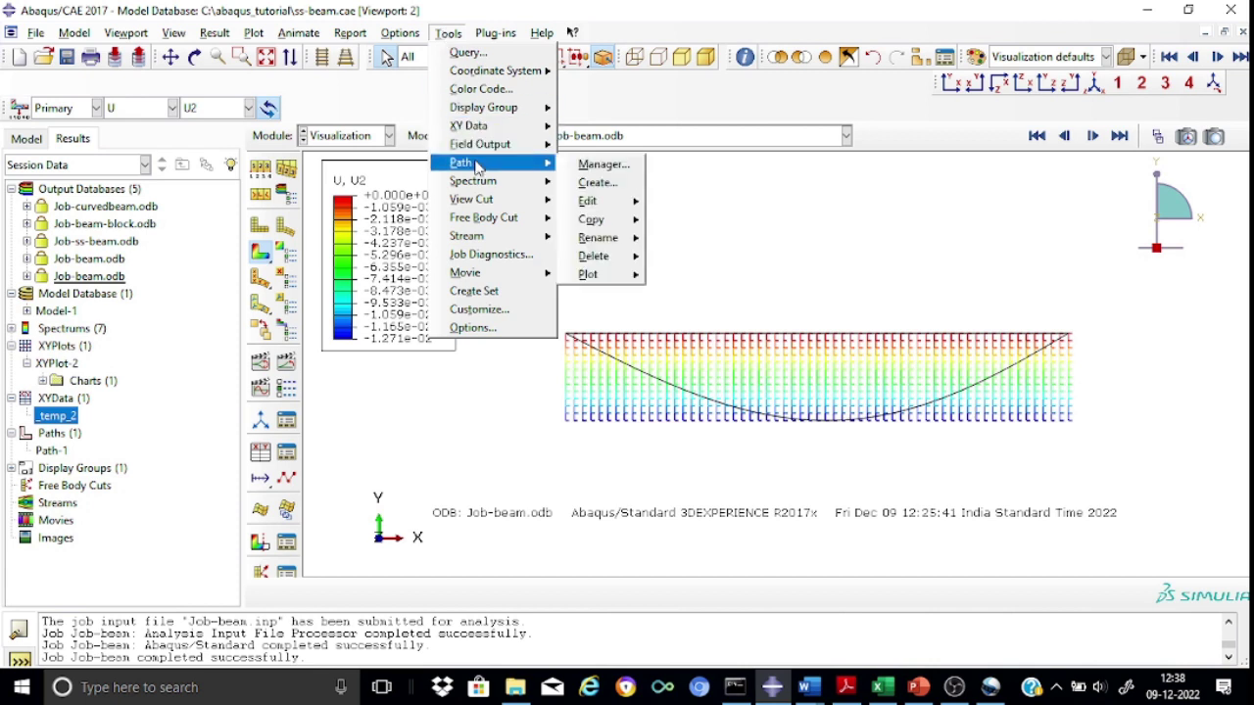
left_click(596, 183)
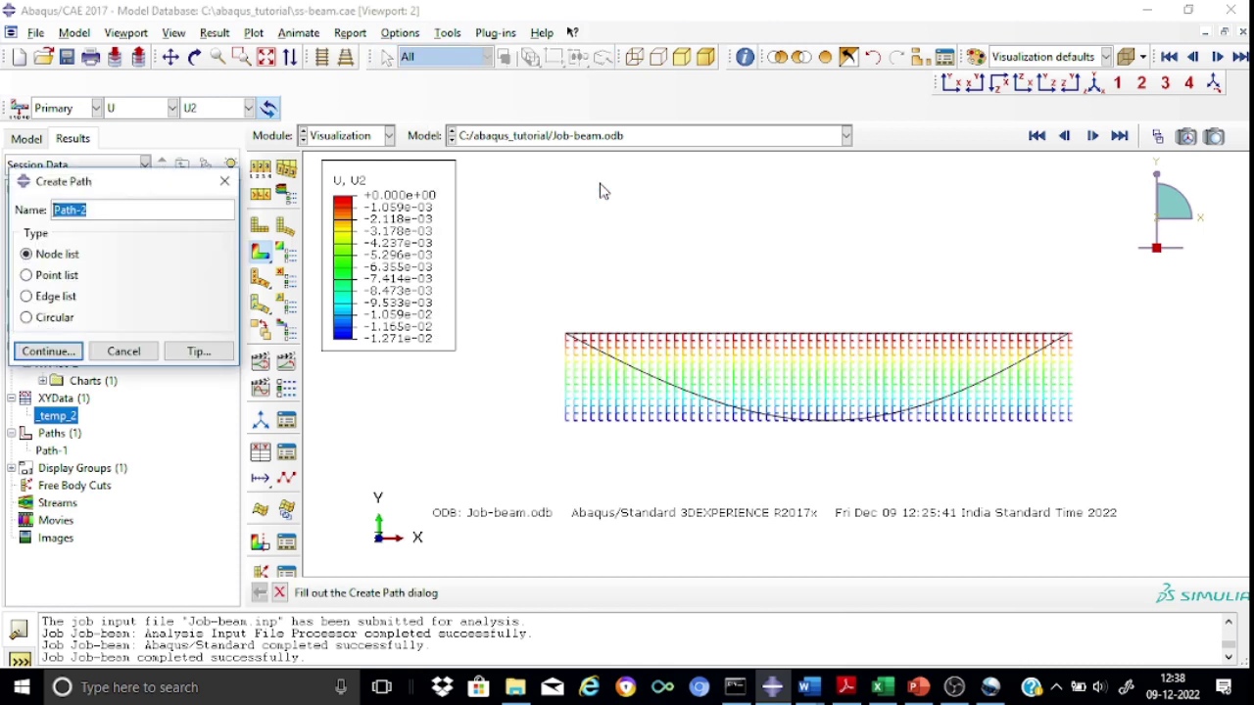
left_click(101, 211)
key("BackSpace")
type("beam")
left_click(60, 353)
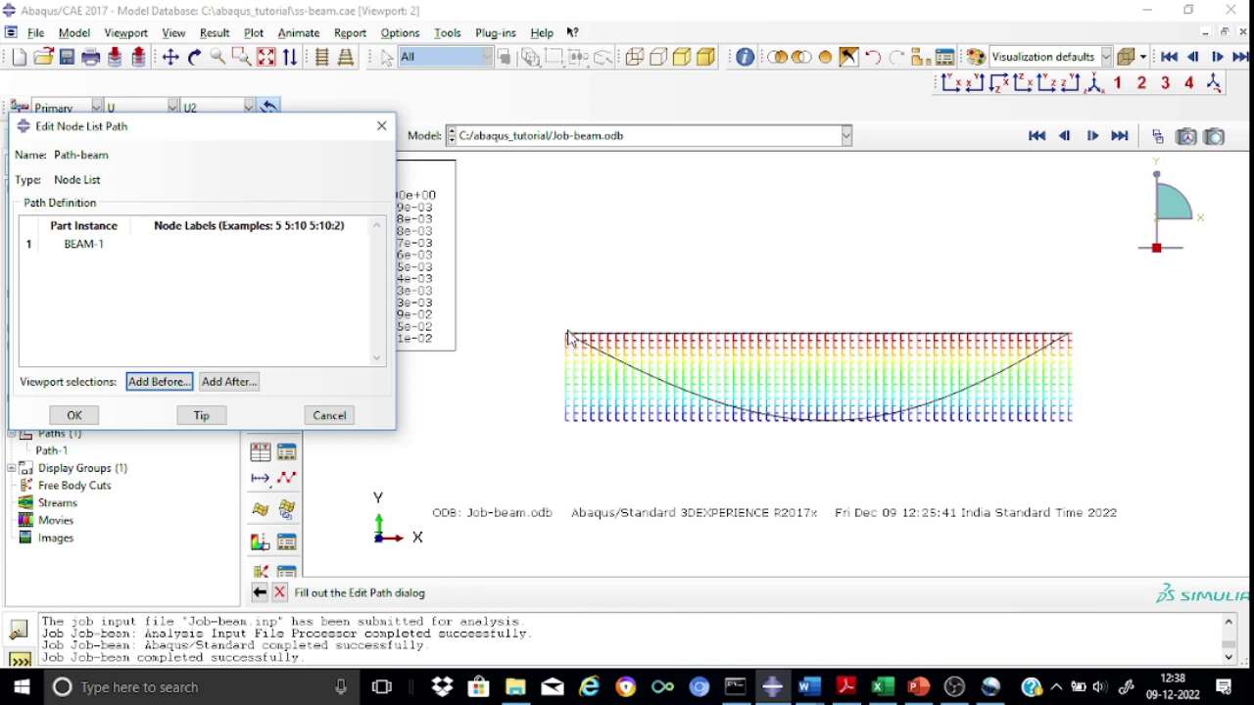
- Define Path-beam with node labels 1:61 of part instance BEAM-1 and accept the path definition
left_click(271, 227)
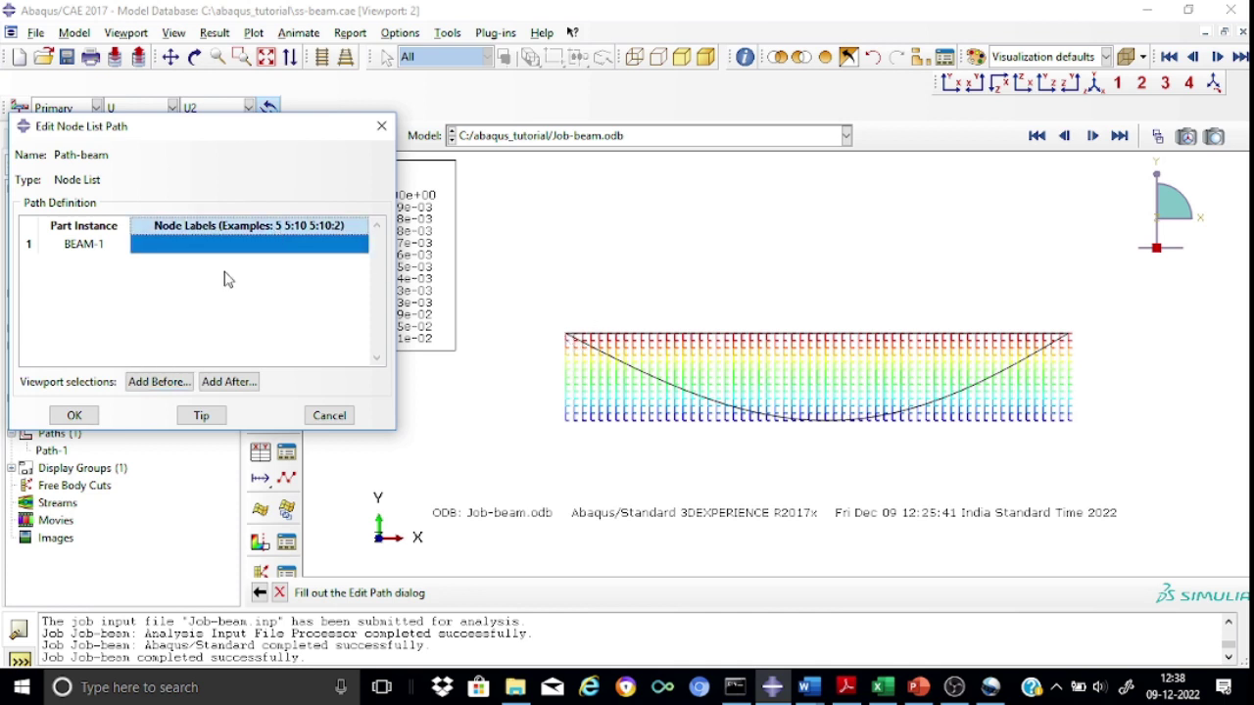
left_click(221, 248)
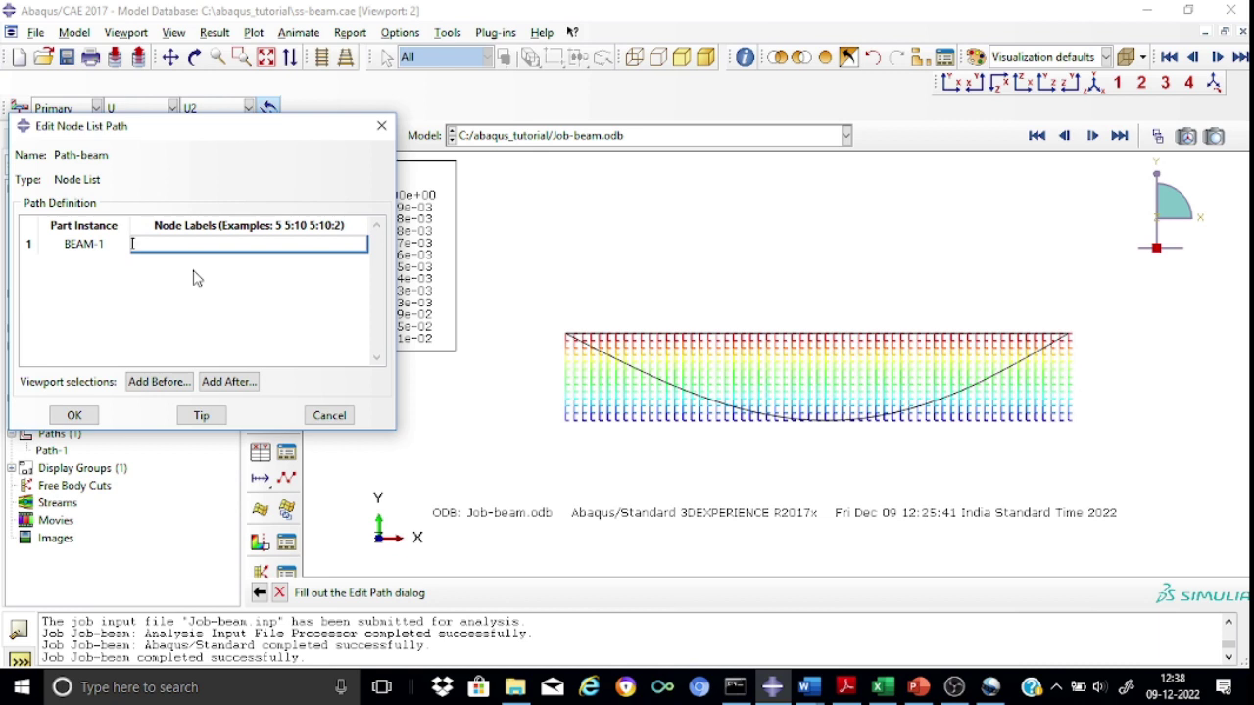
type("1:61")
left_click(74, 416)
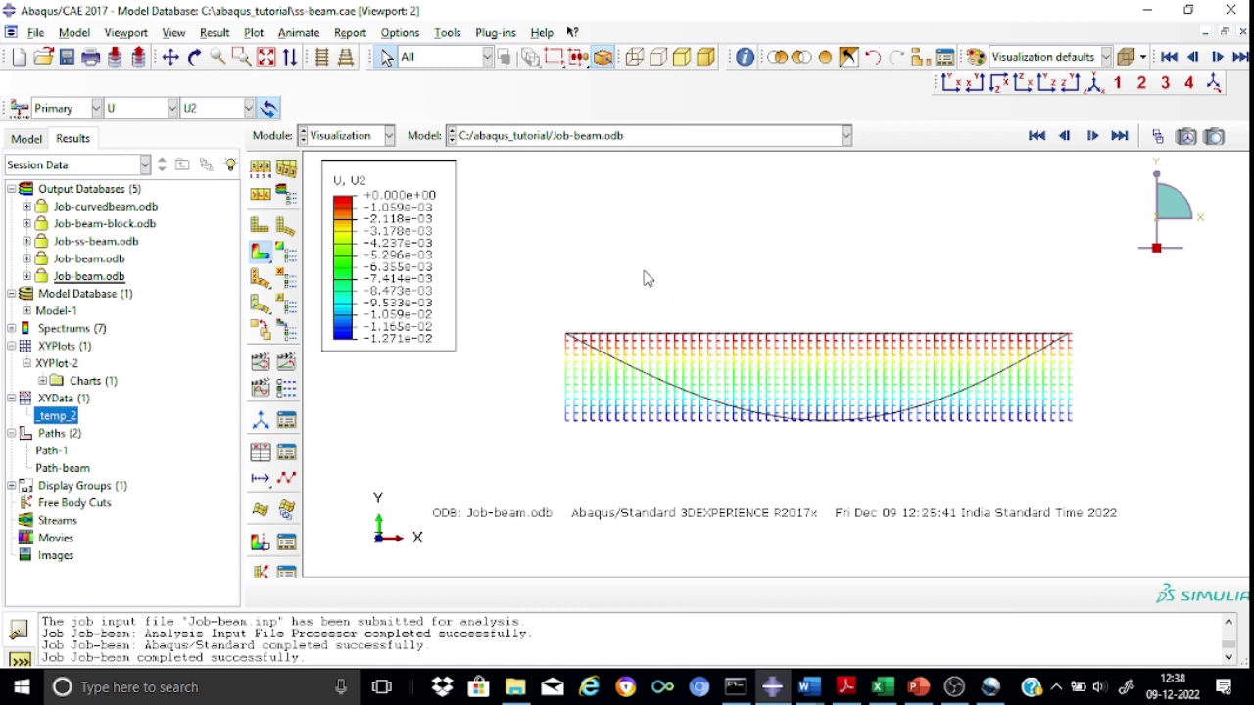
- Query the nodes at both ends of the beam to check their labels and coordinates, and close the query dialog
left_click(453, 36)
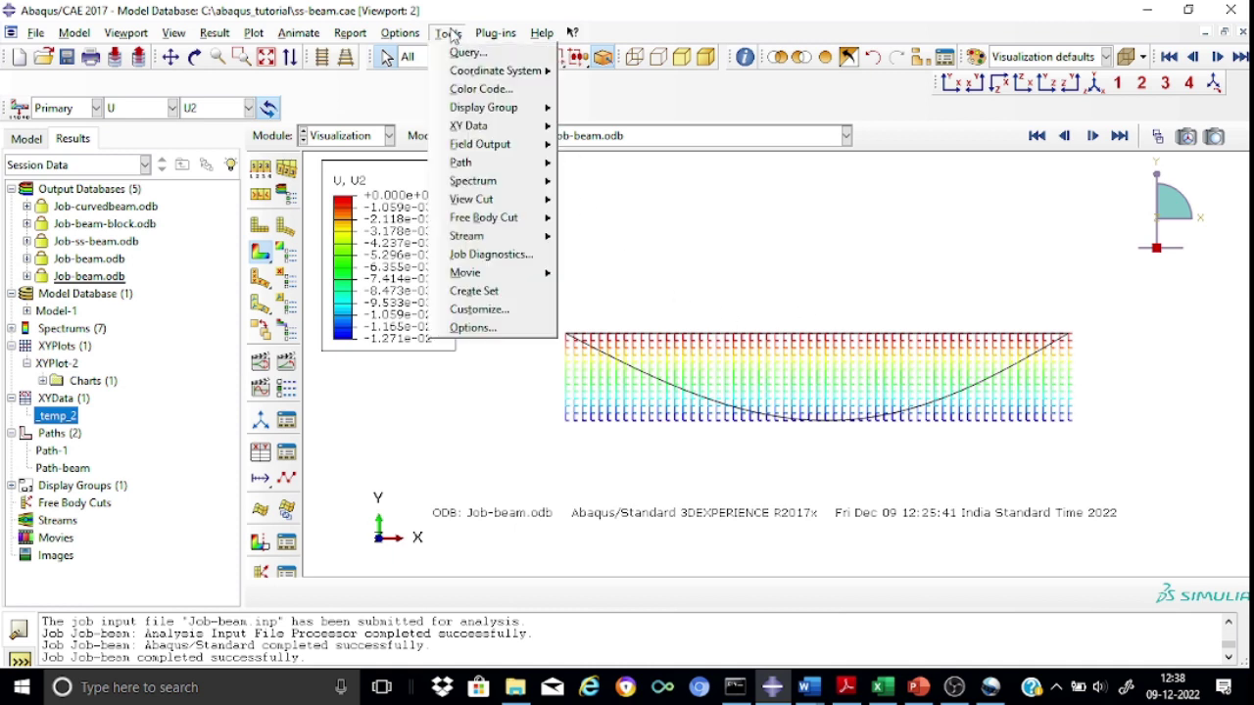
left_click(468, 52)
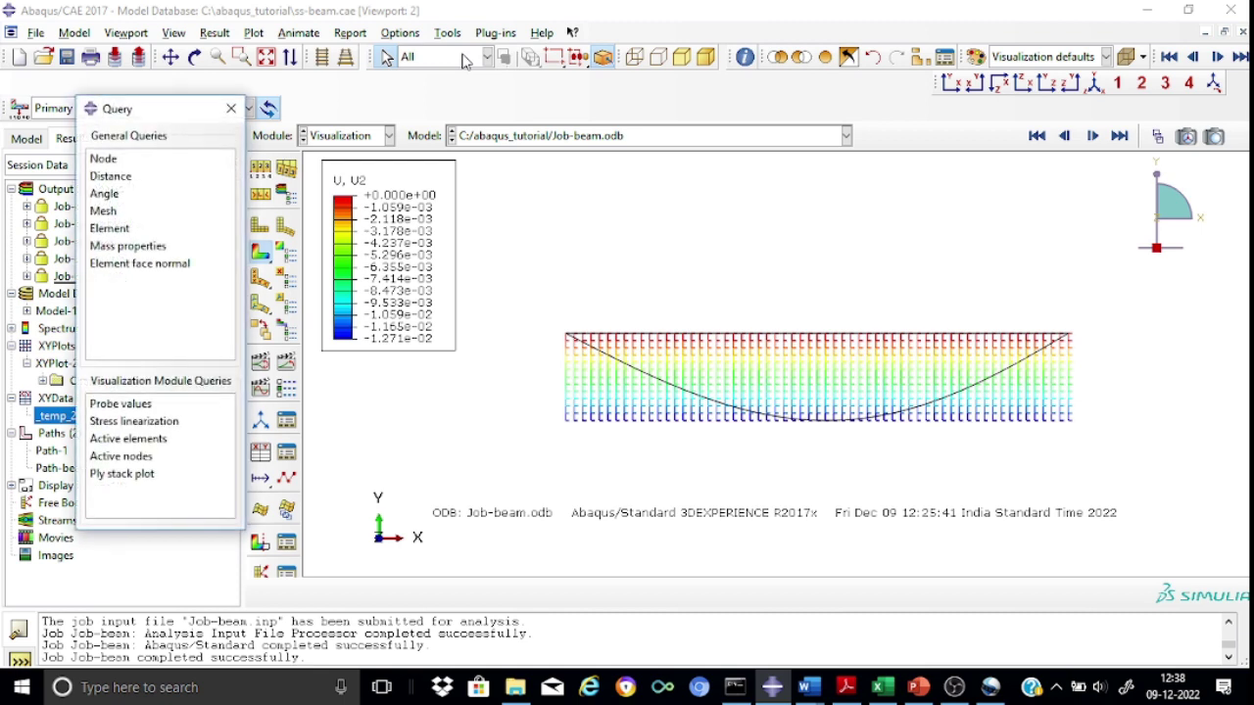
left_click(108, 160)
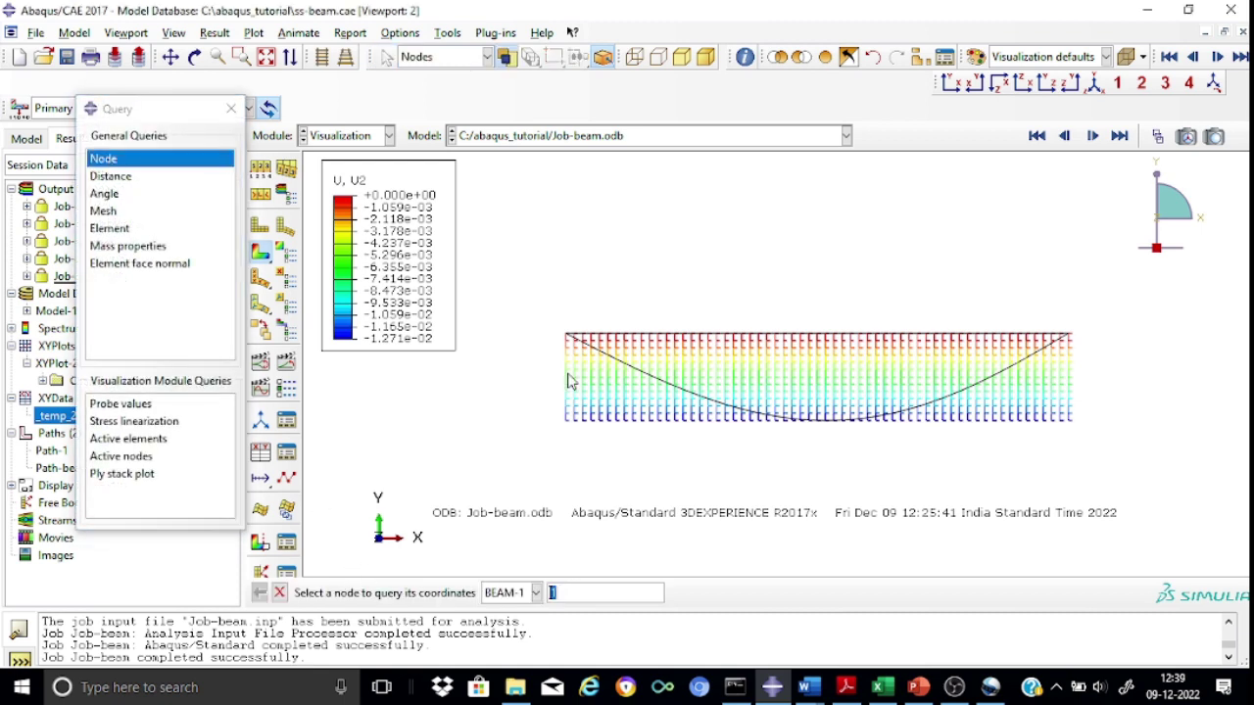
left_click(566, 339)
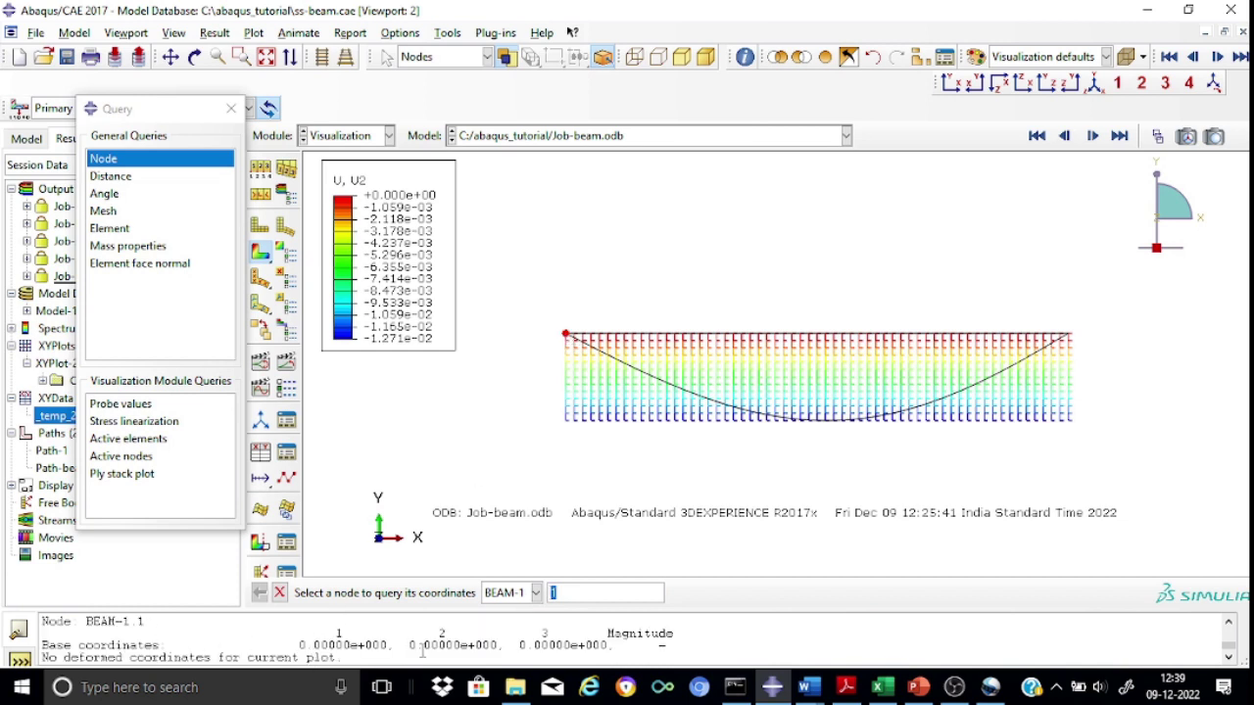
left_click(1069, 337)
left_click(233, 108)
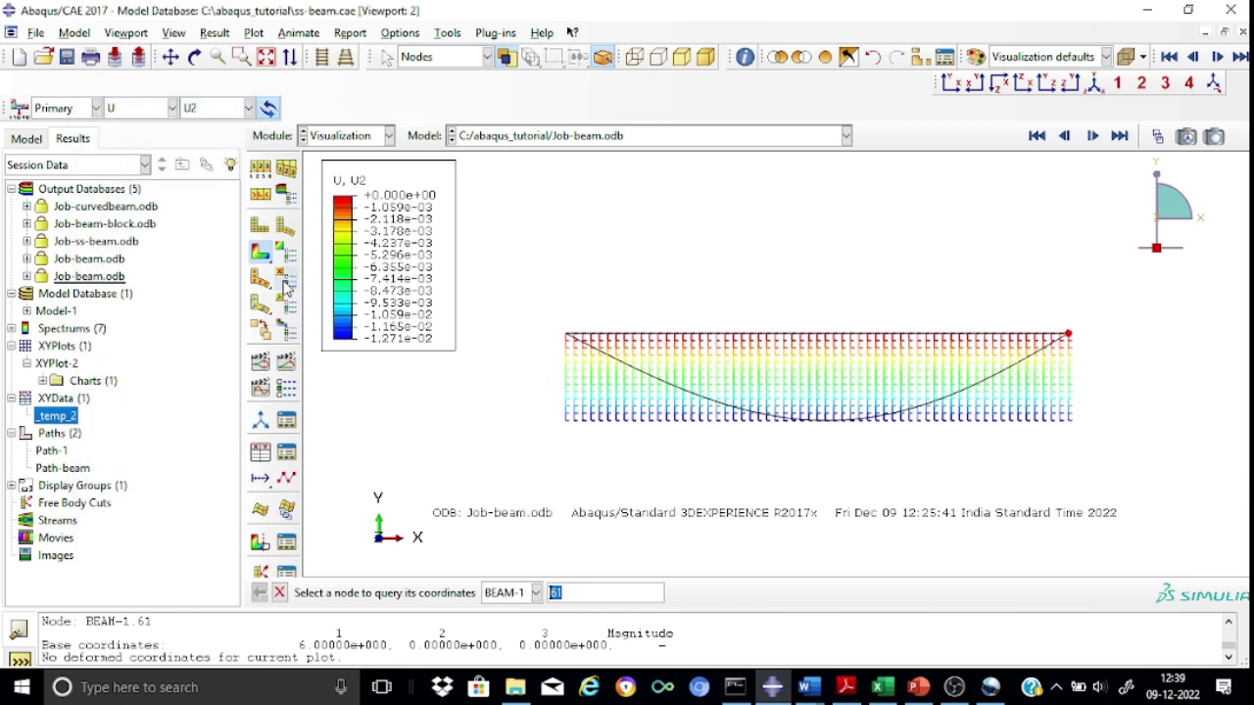
- Start creating XY data from a path and choose Path-beam as the path for data extraction
left_click(261, 455)
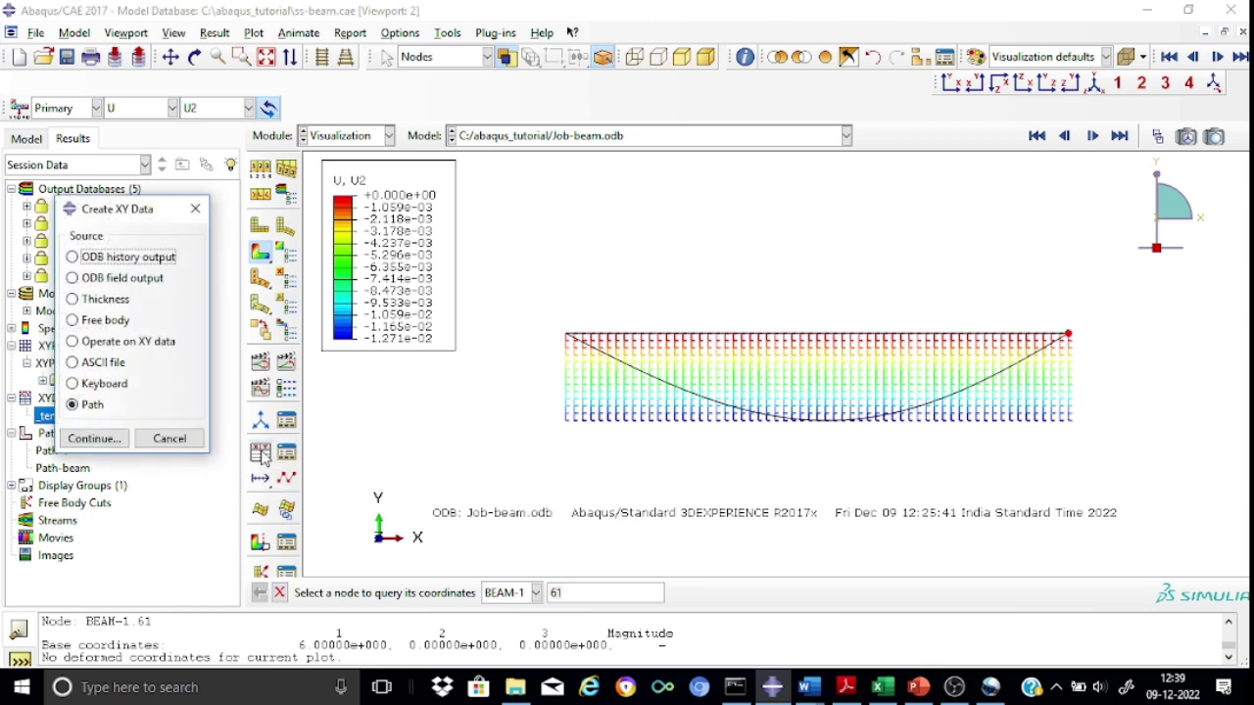
left_click(92, 439)
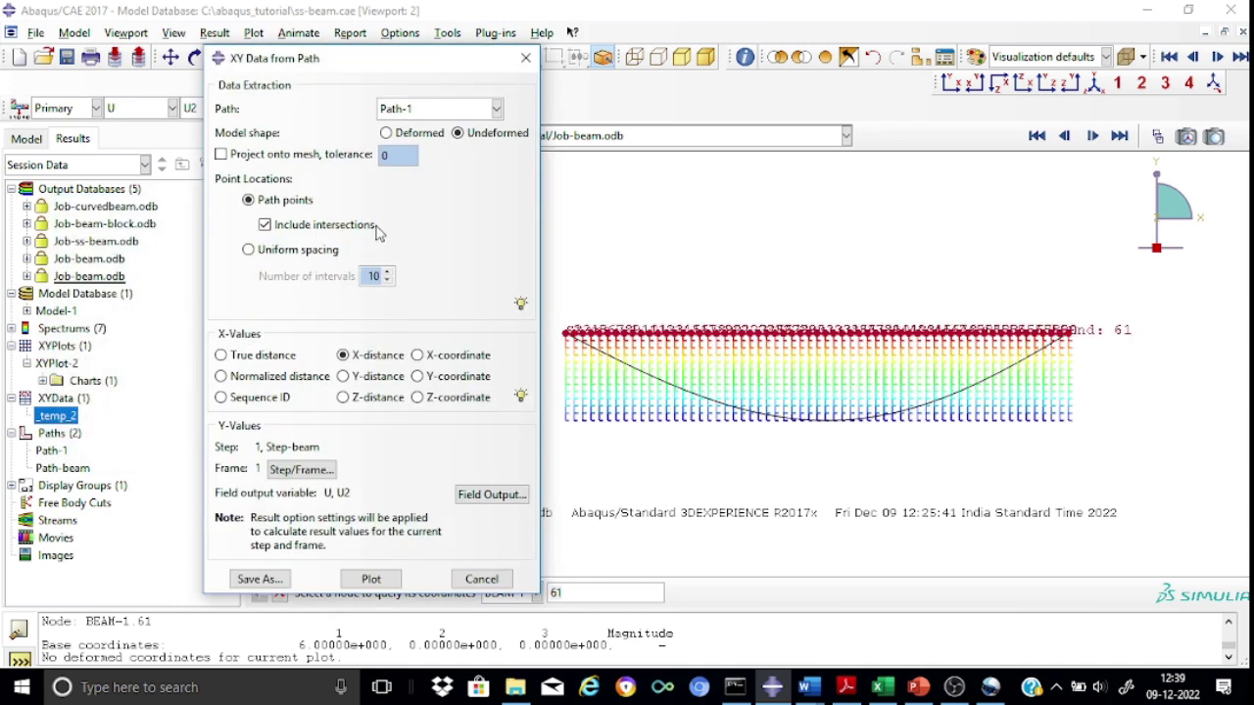
left_click(496, 109)
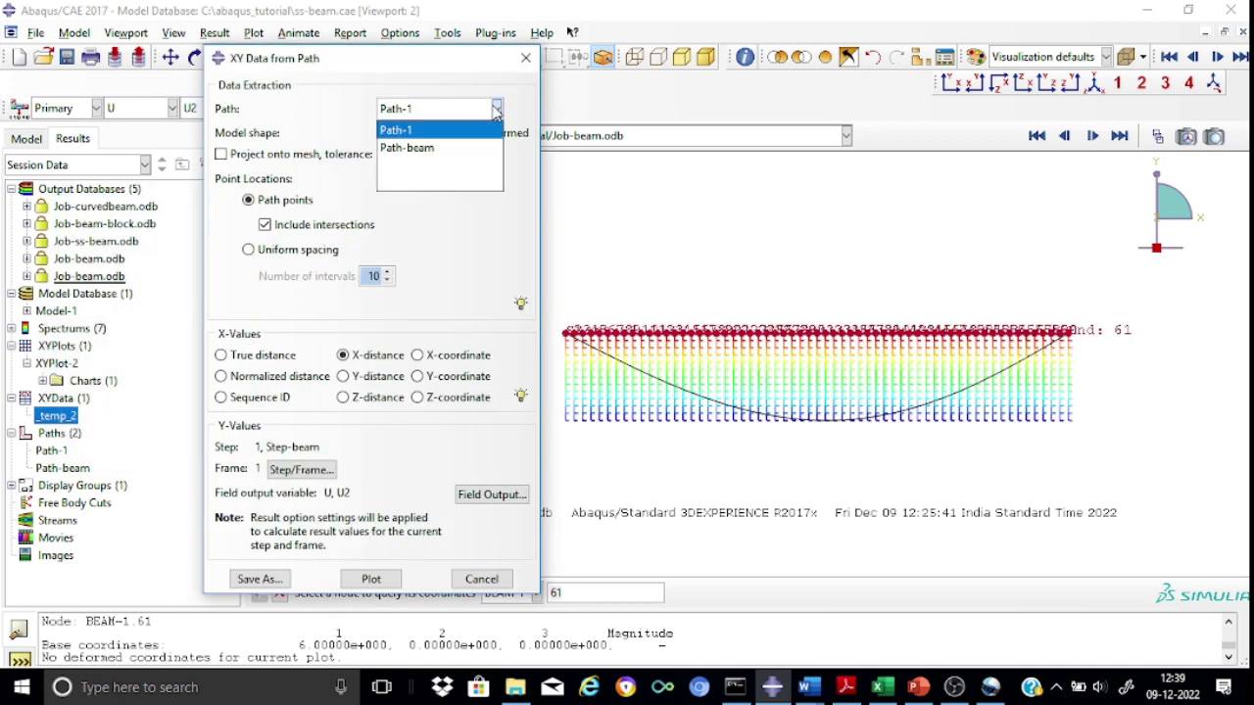
left_click(419, 149)
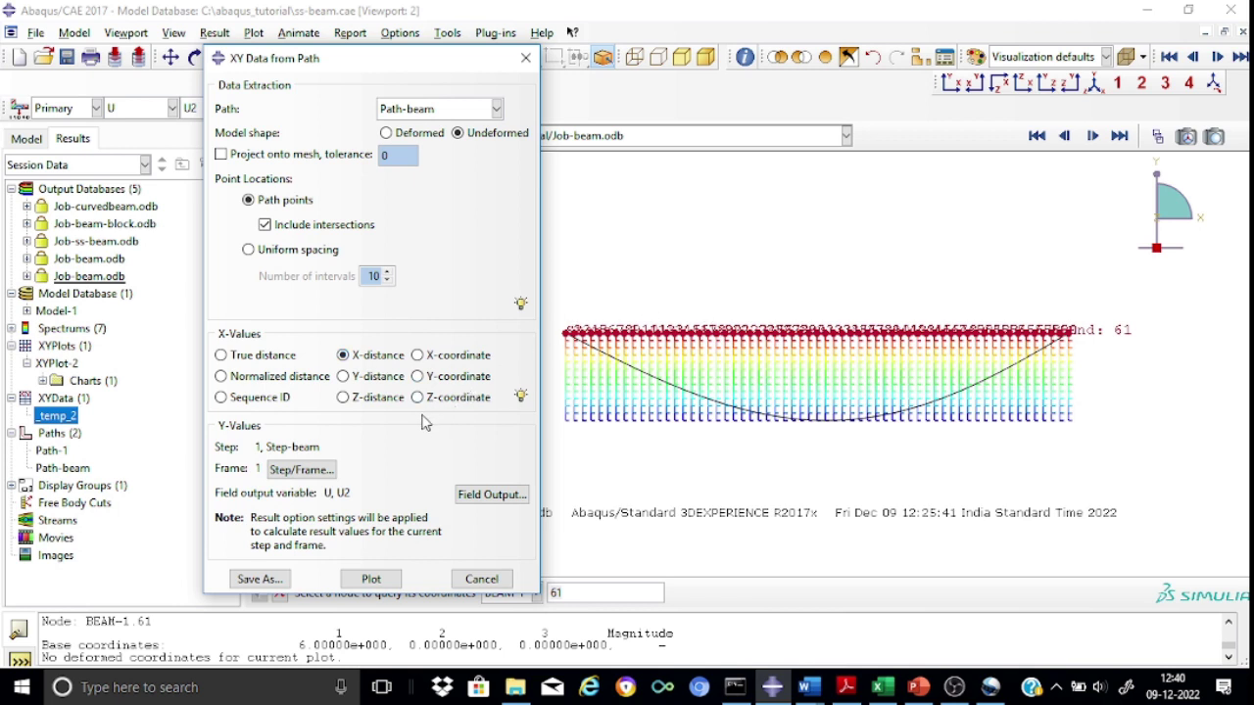
- Set the field output variable to NFORCSO2, plot it along the path, and close the XY data dialog
left_click(480, 497)
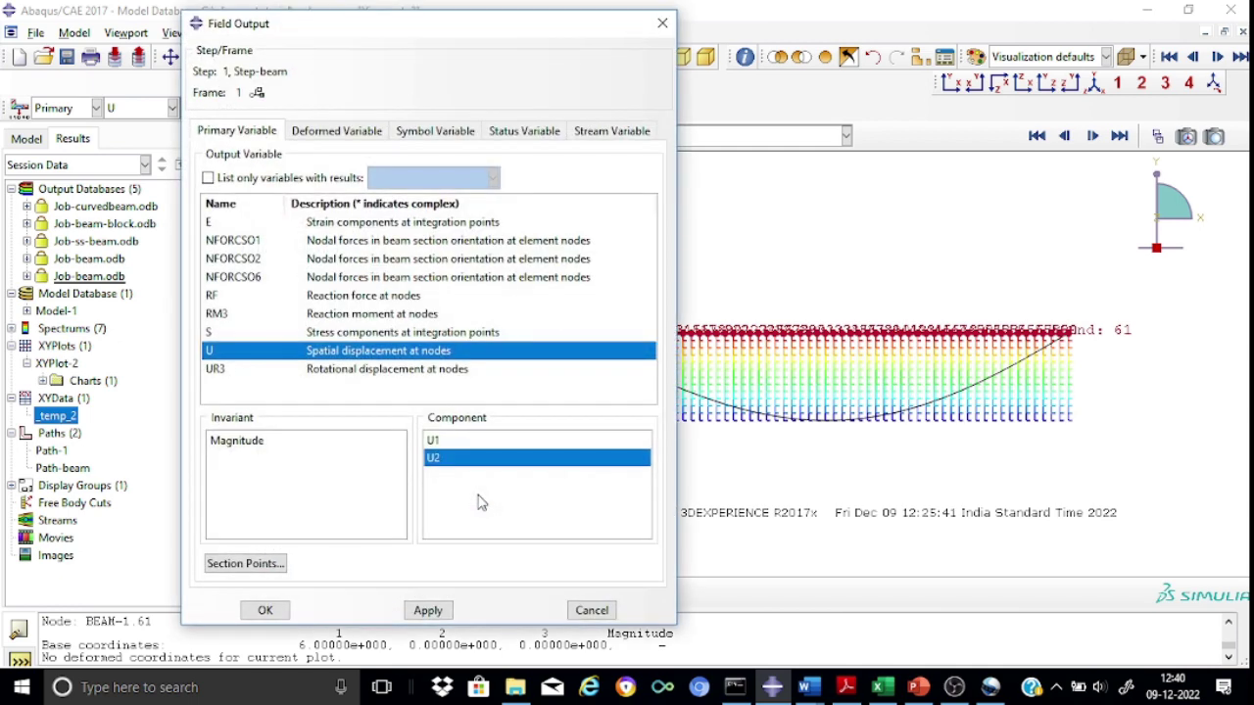
left_click(257, 261)
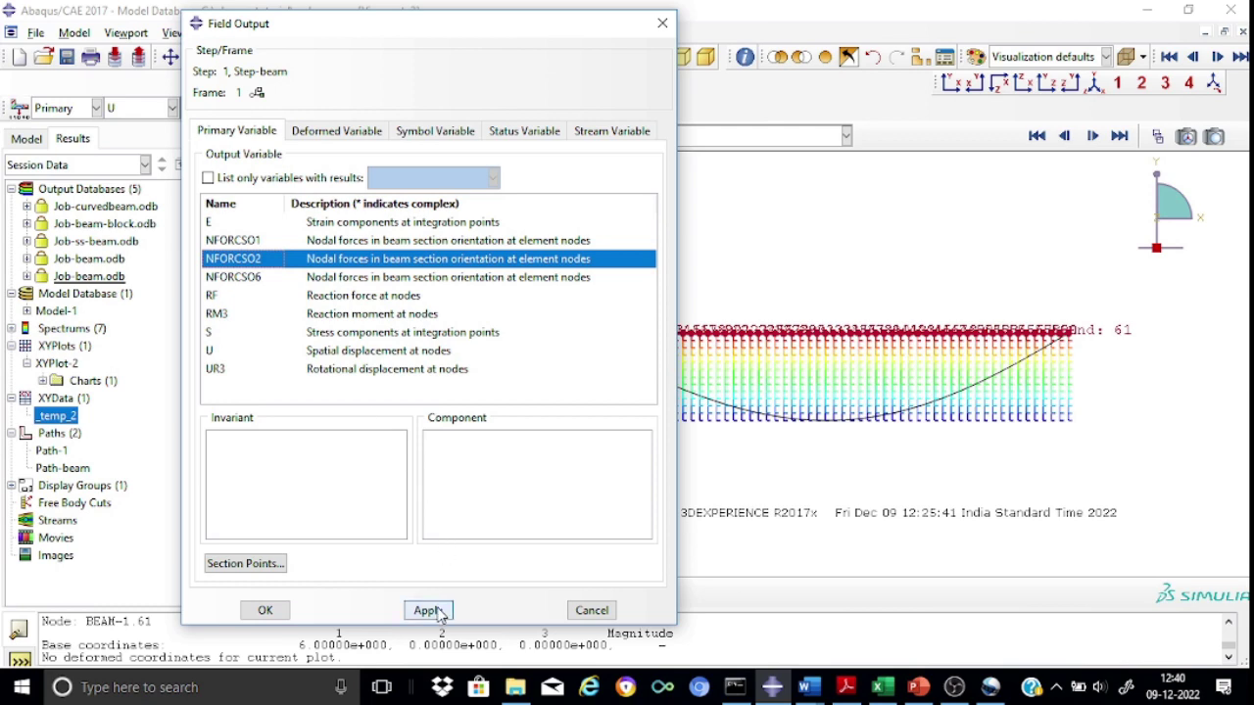
left_click(264, 610)
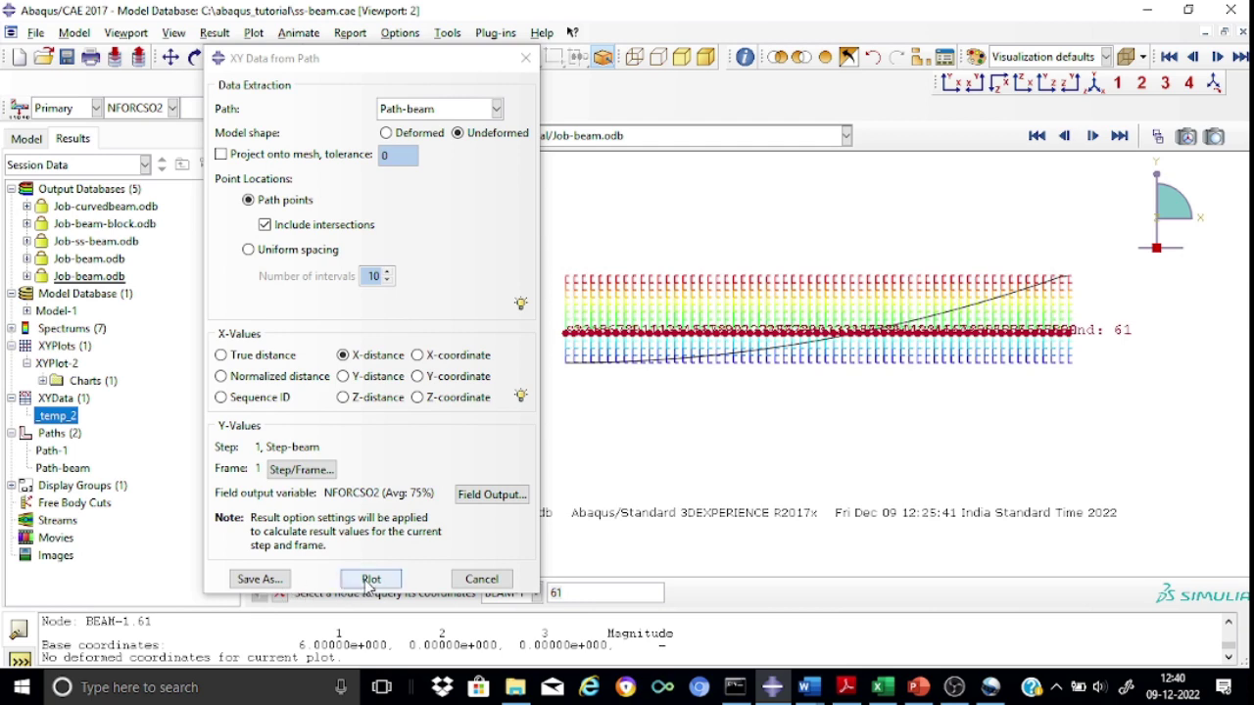
left_click(369, 580)
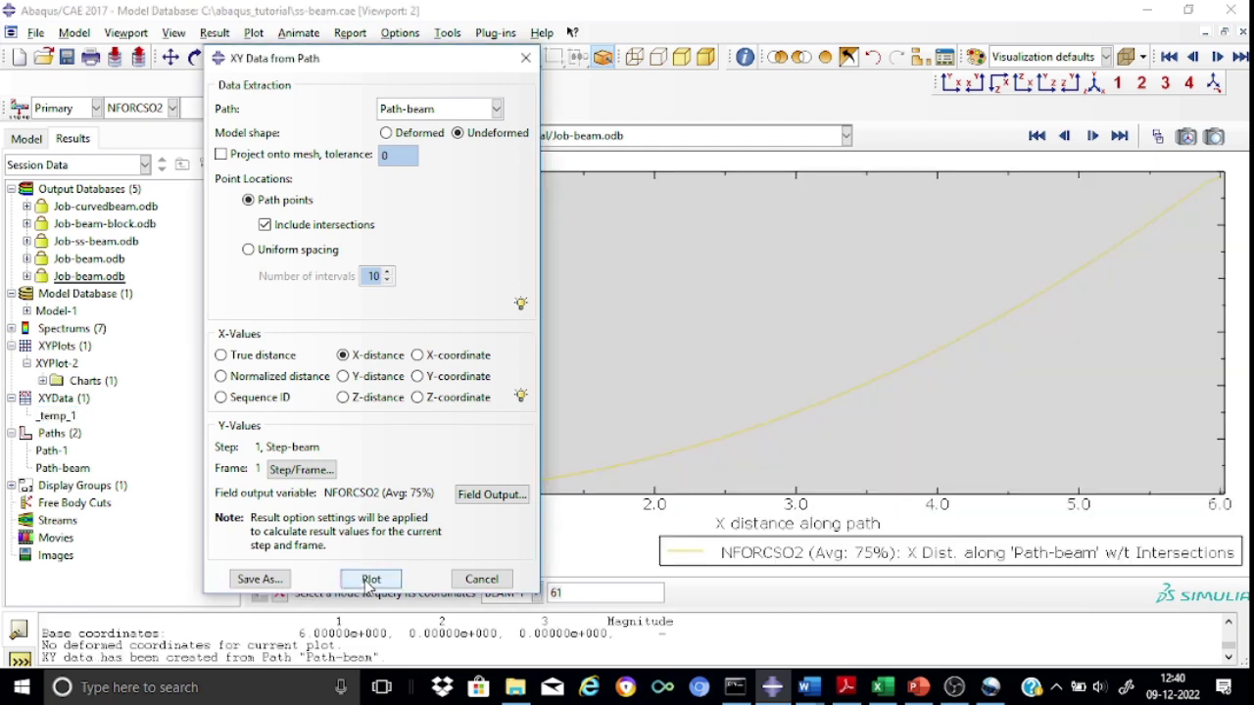
left_click_drag(346, 58, 118, 54)
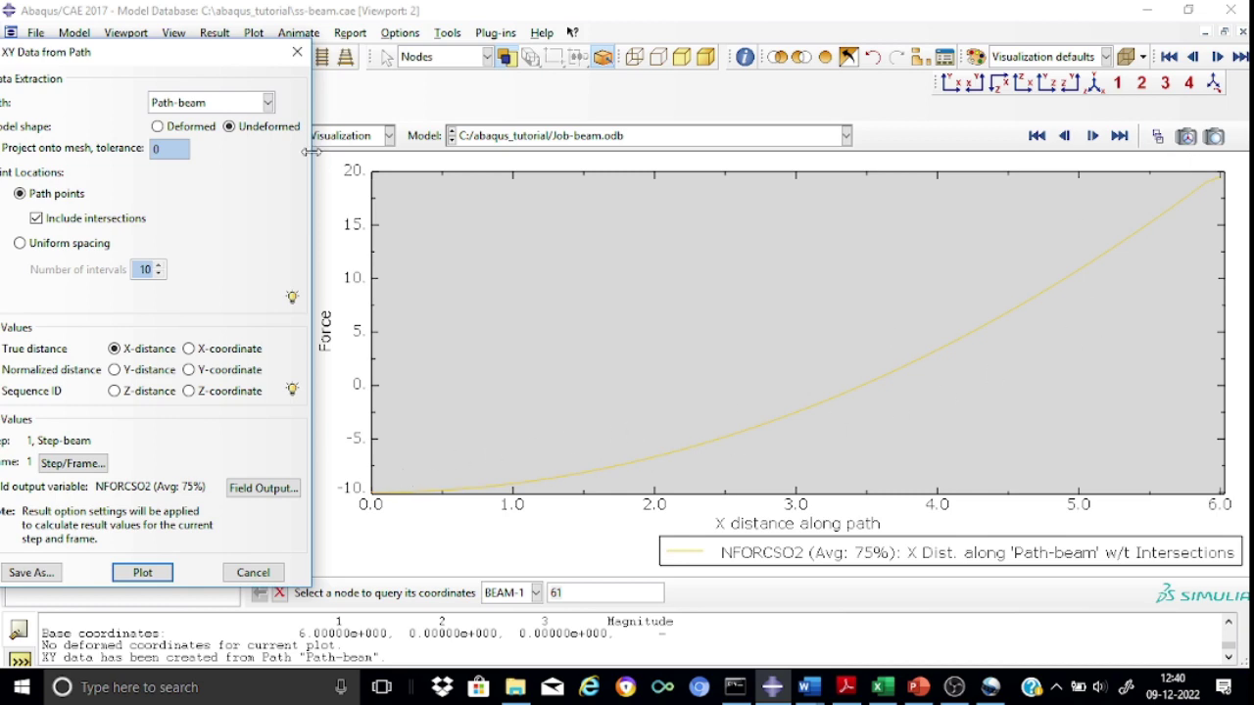
left_click_drag(202, 63, 483, 69)
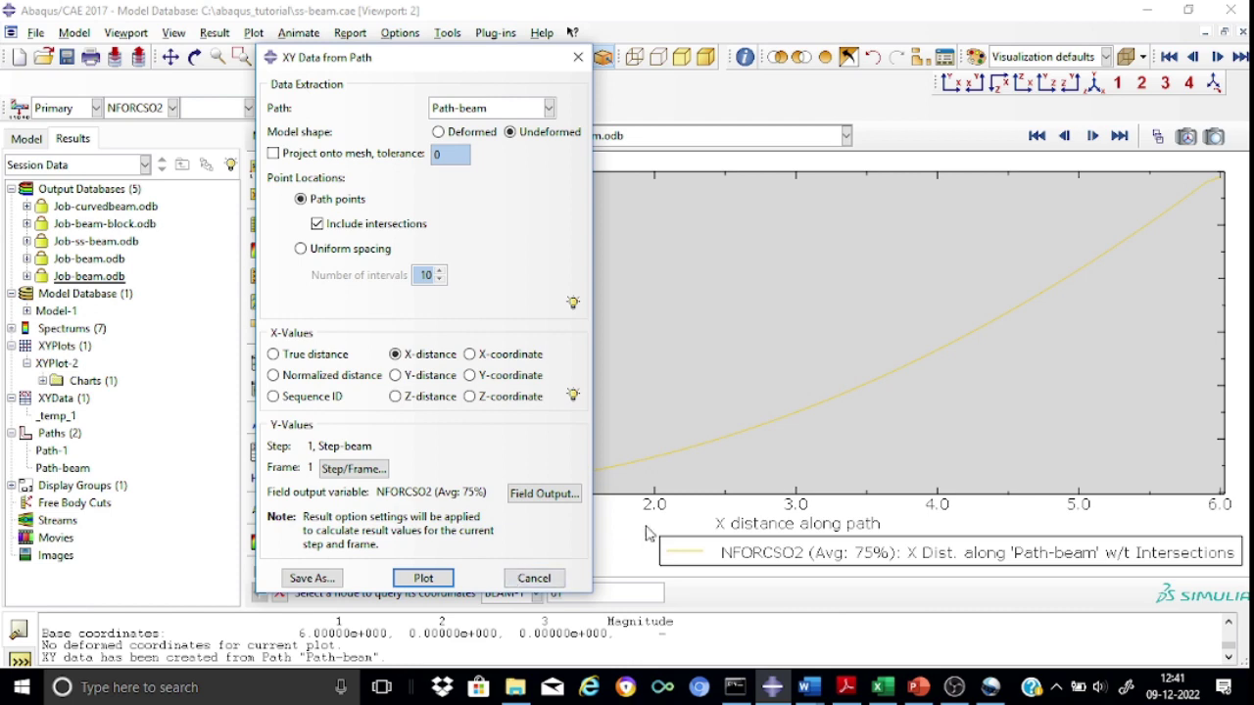
left_click(579, 57)
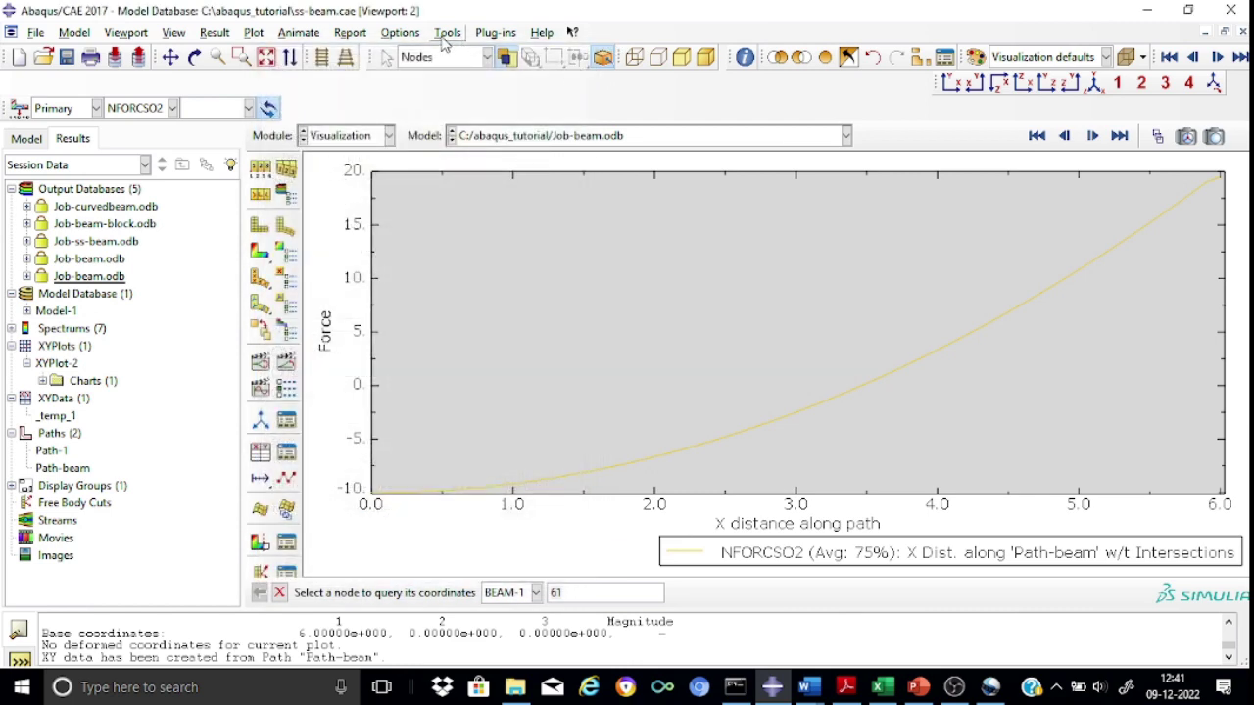
- Transfer the XY data _temp_1 from Abaqus/CAE to Excel using the Excel Utilities plug-in
left_click(494, 33)
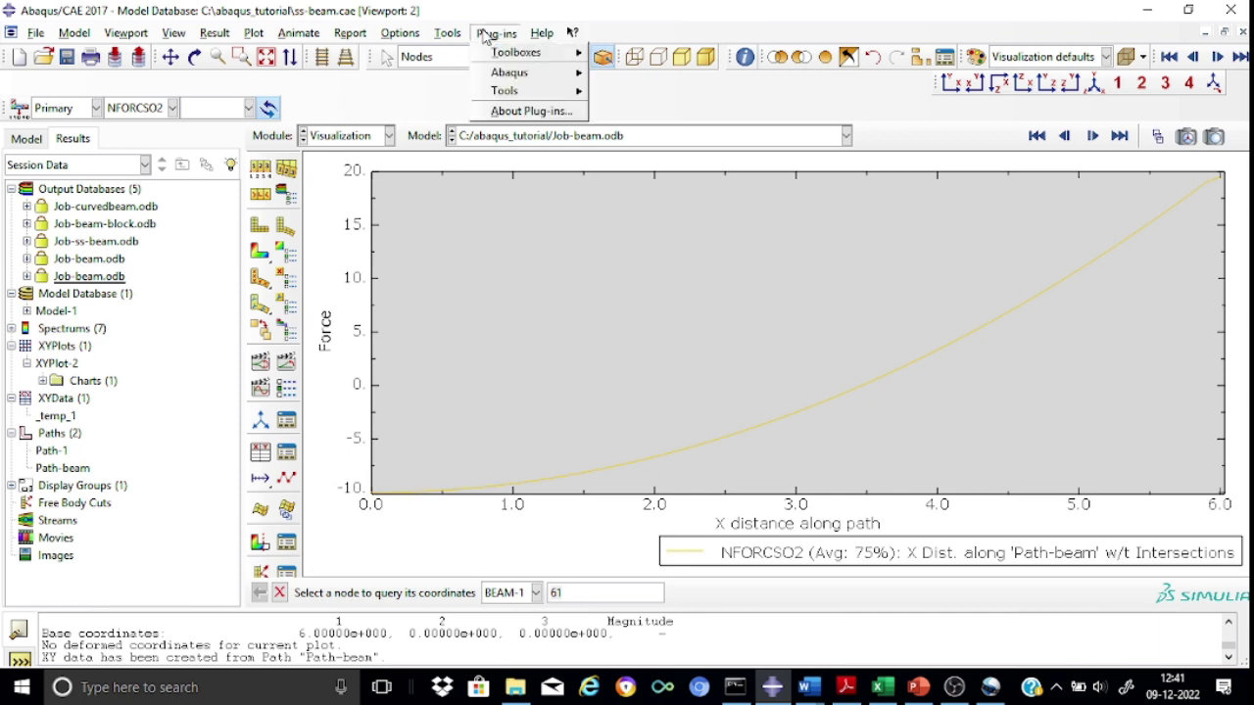
mouse_move(507, 92)
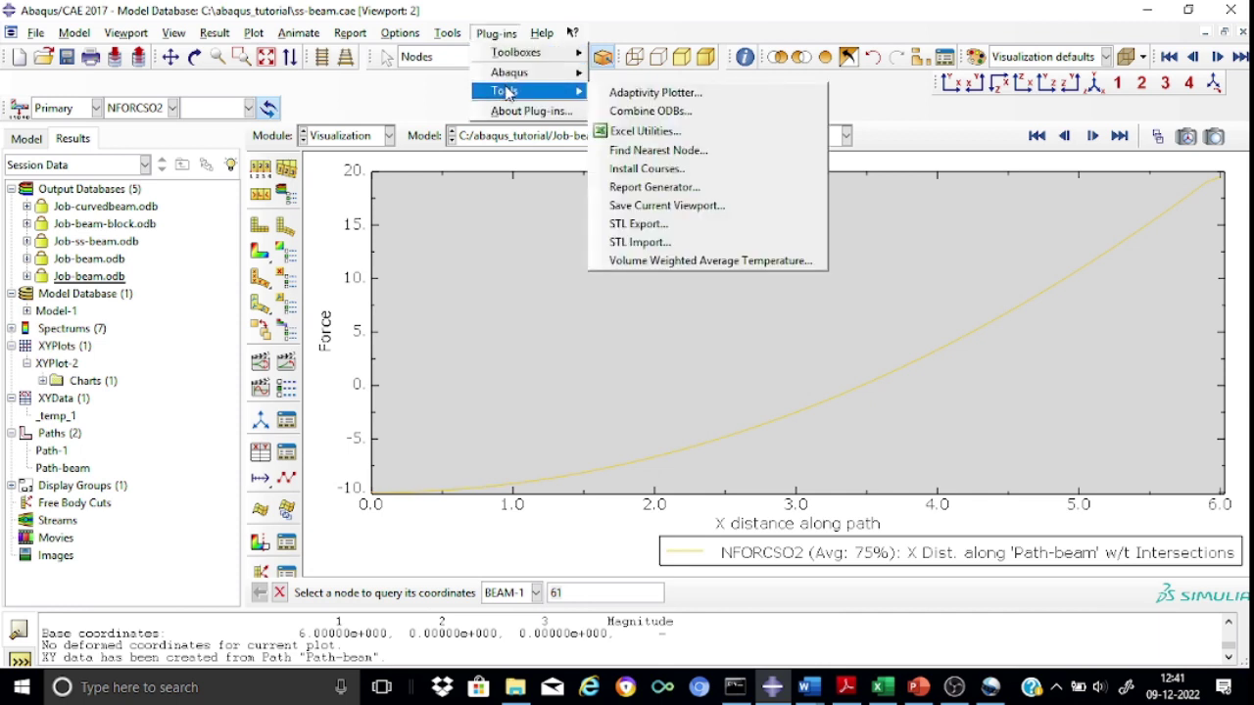
left_click(638, 131)
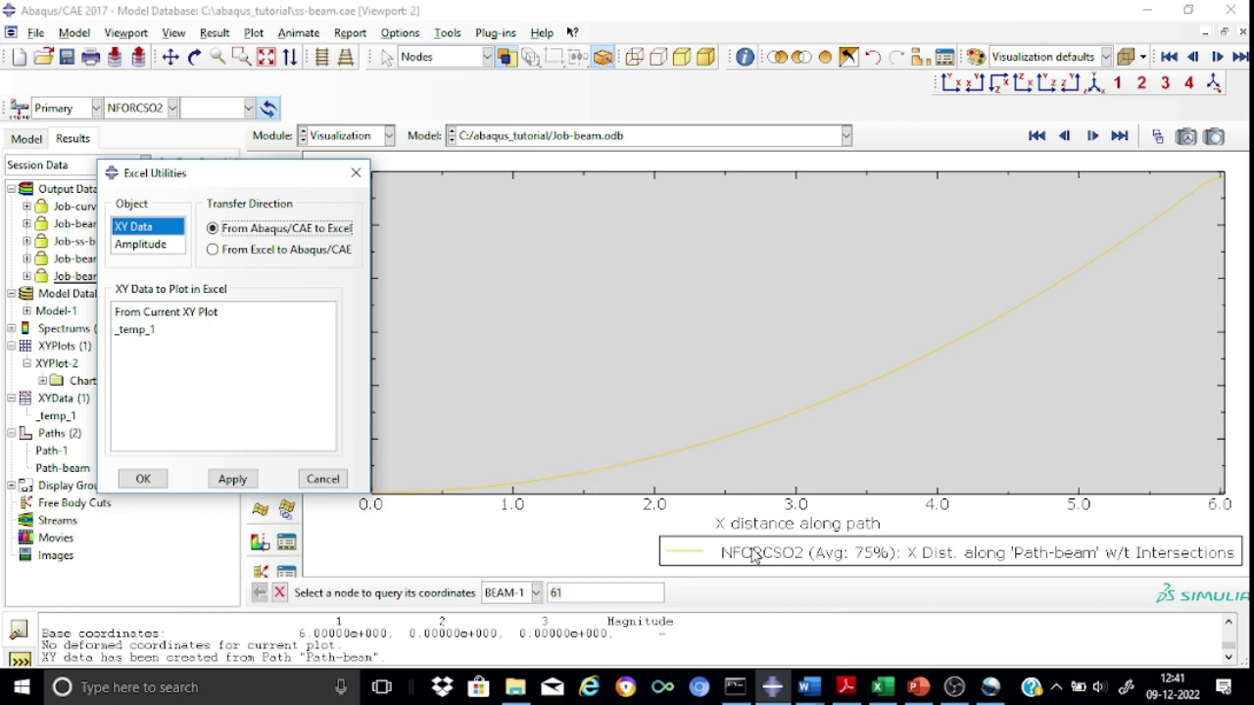
left_click(140, 330)
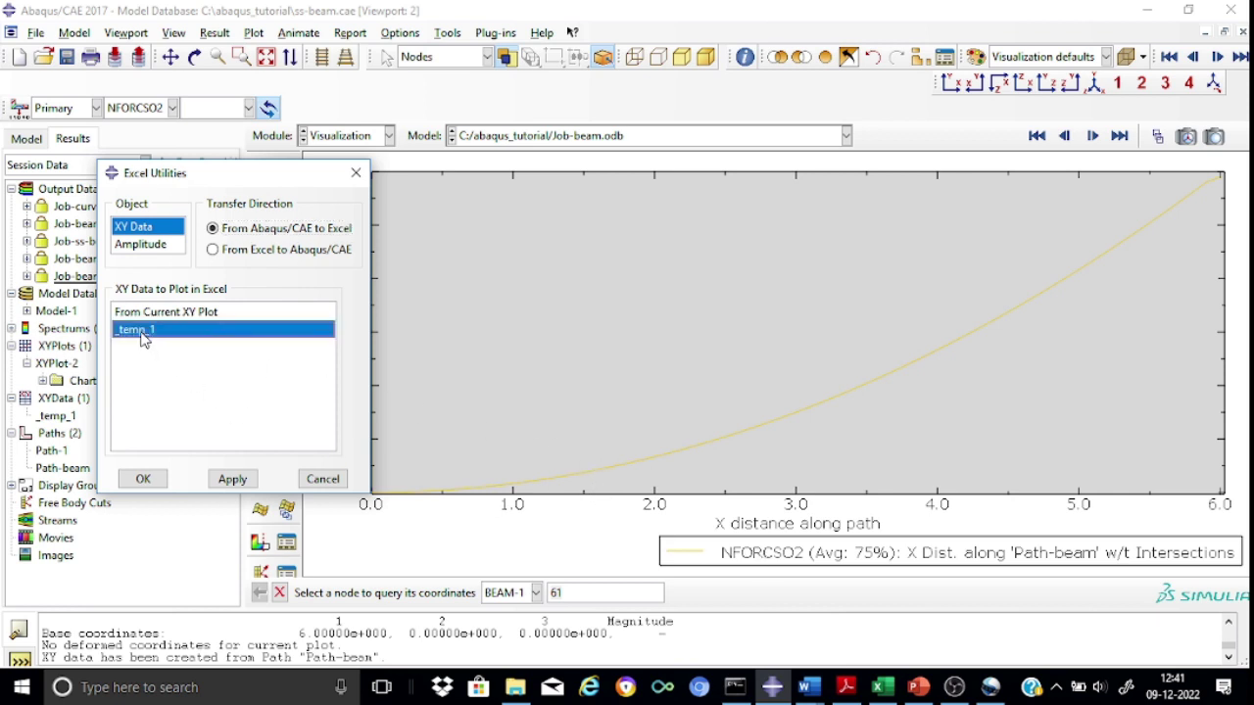
left_click(241, 480)
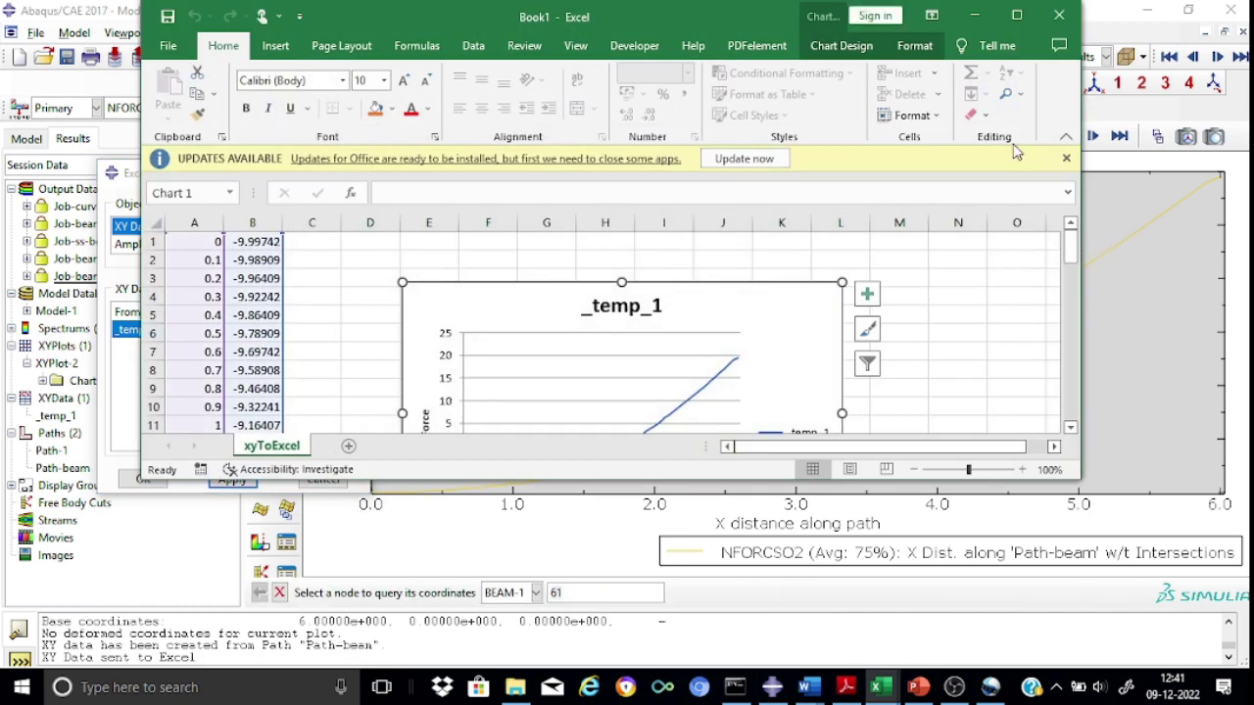
- Maximize the Excel workbook and examine the exported distance and force columns from first to last row, along with the chart
left_click(1019, 17)
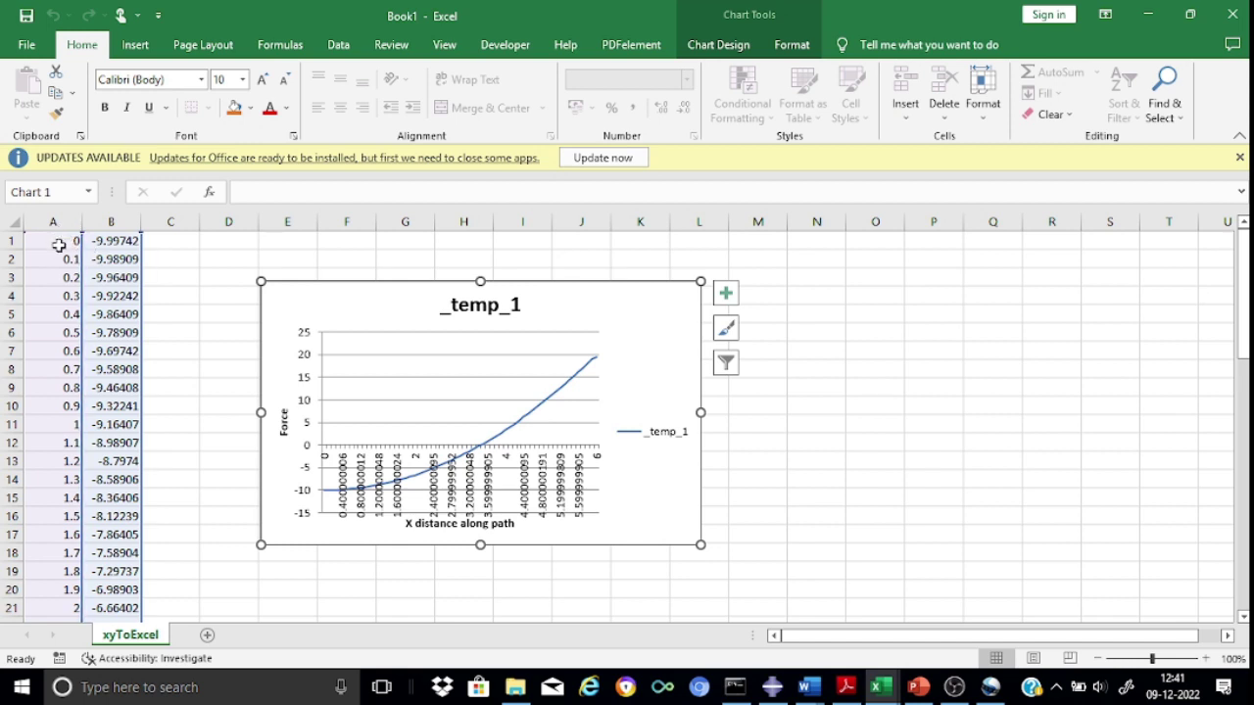
left_click(192, 319)
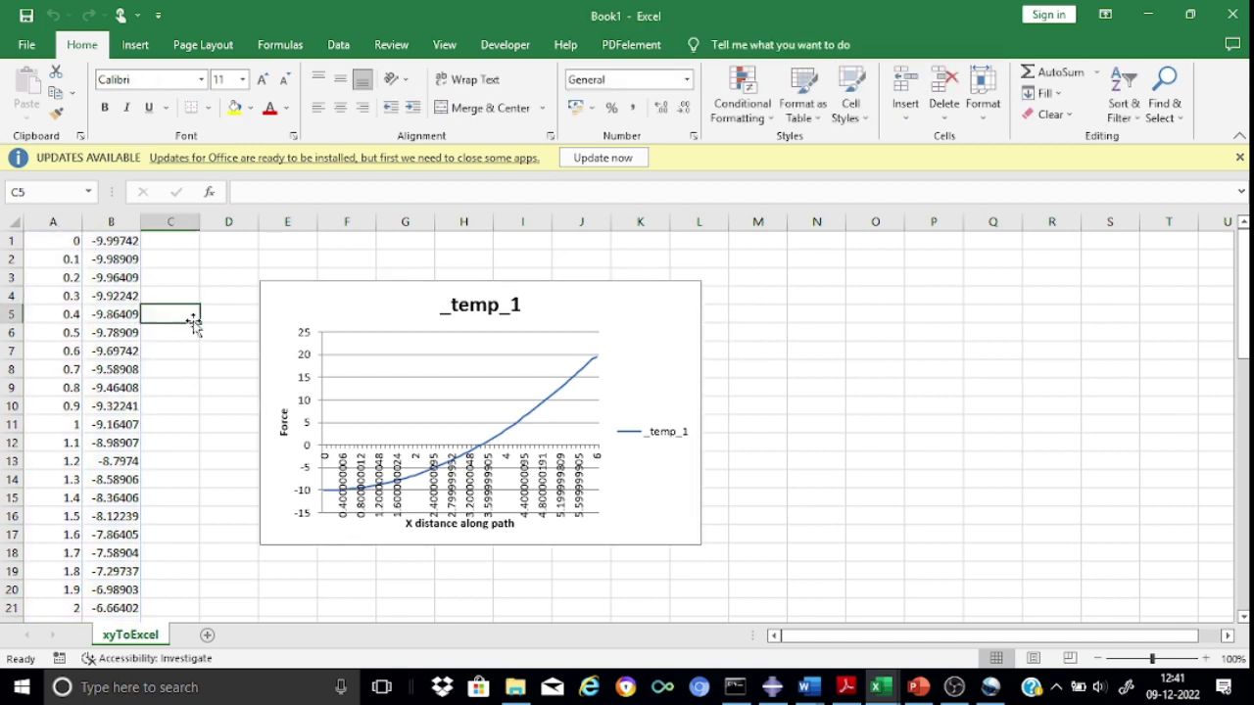
left_click(53, 241)
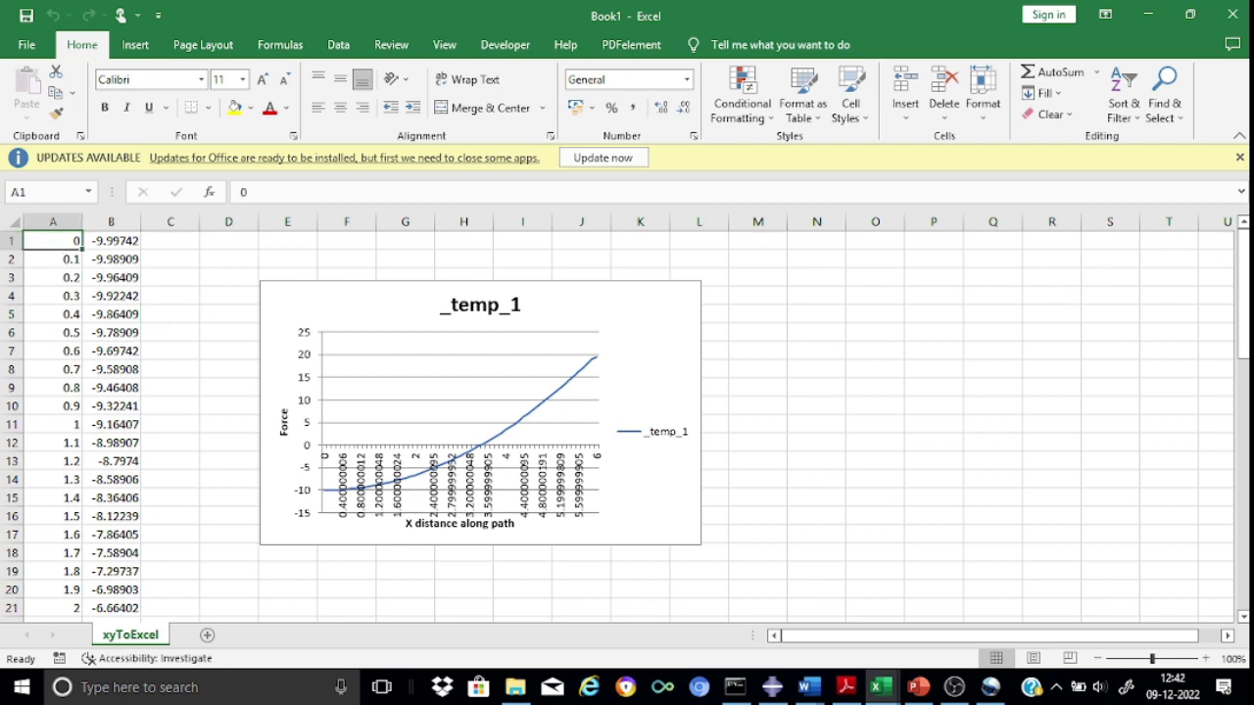
left_click_drag(1244, 294, 1244, 240)
left_click_drag(1243, 304, 1243, 553)
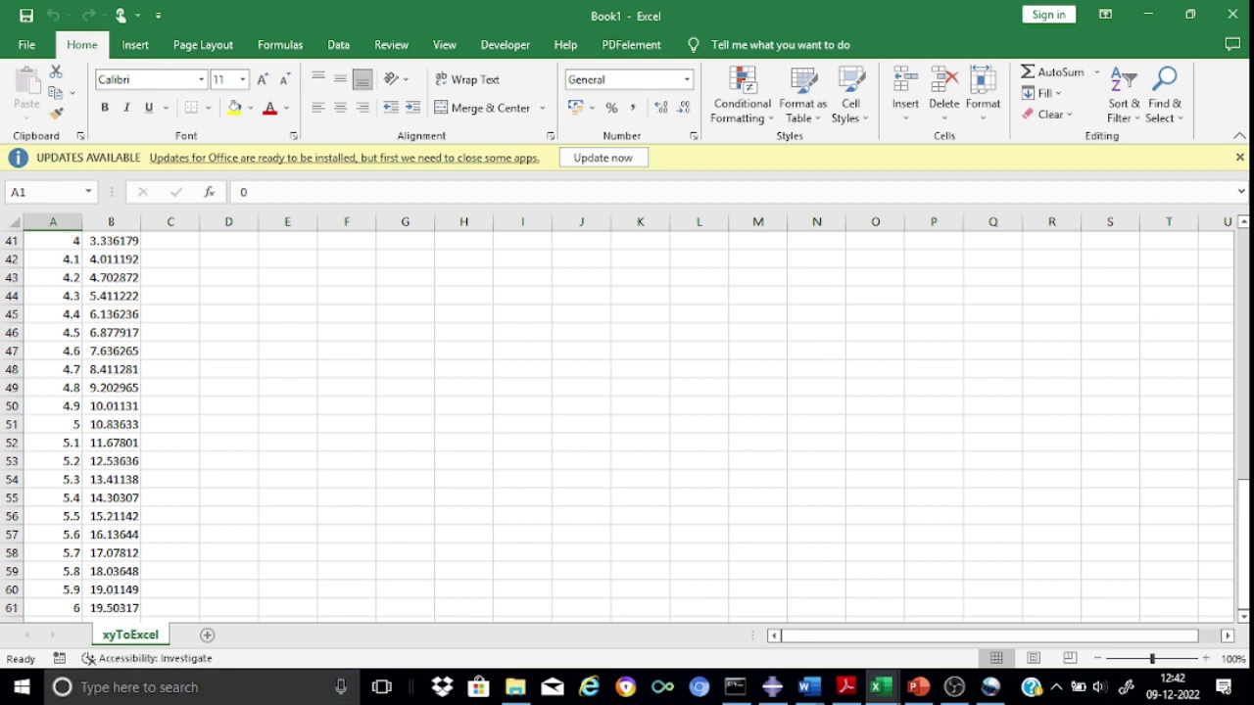
left_click_drag(1243, 519, 1243, 526)
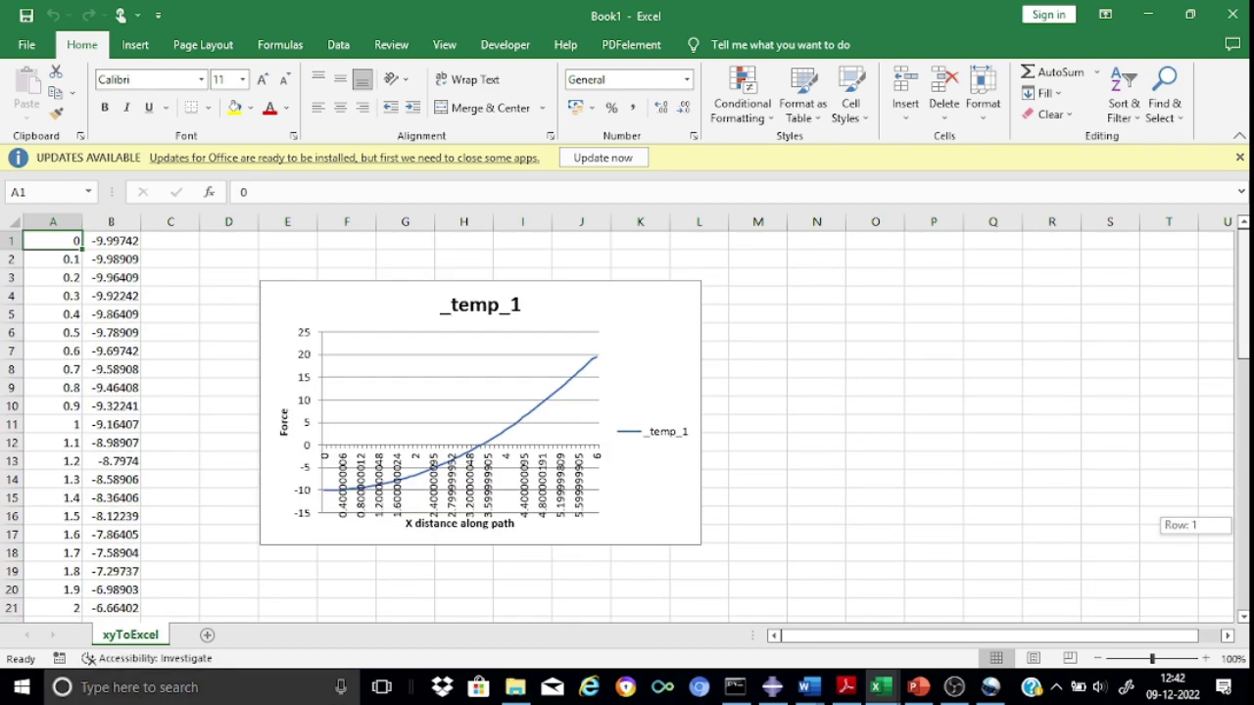
- Delete the exported _temp_1 chart and insert a scatter chart with smooth lines from the distance and force columns
left_click(679, 334)
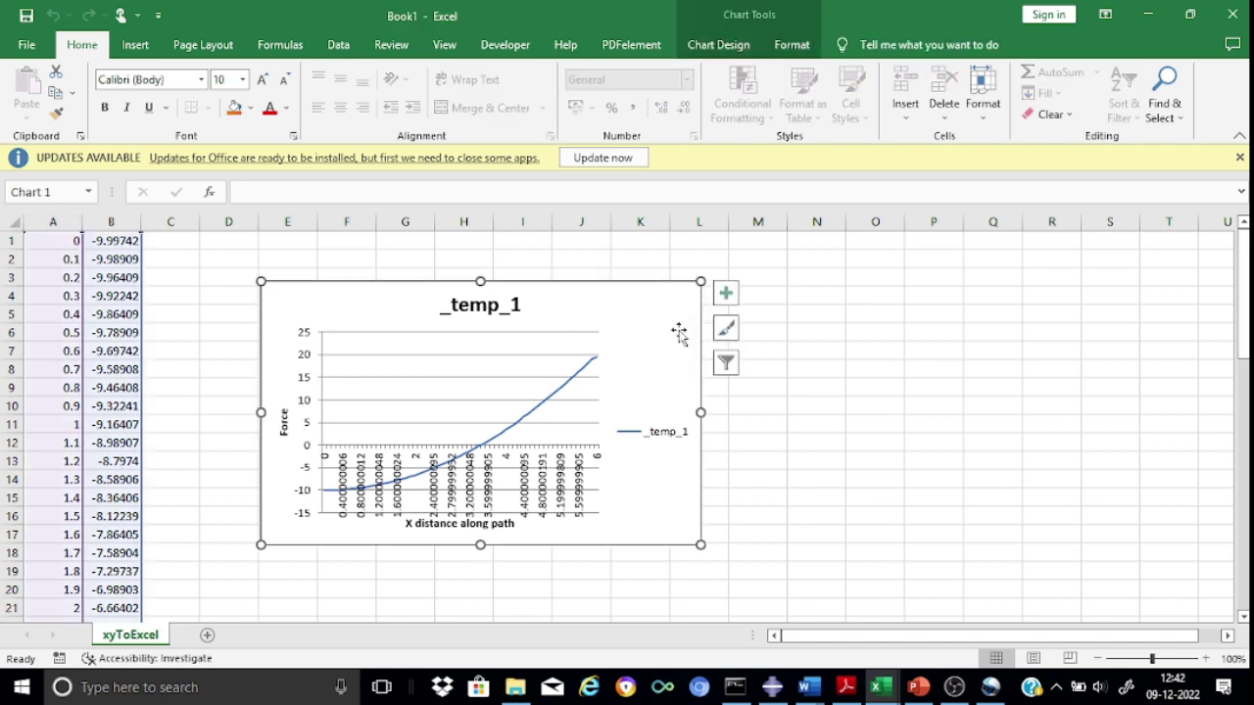
key("Delete")
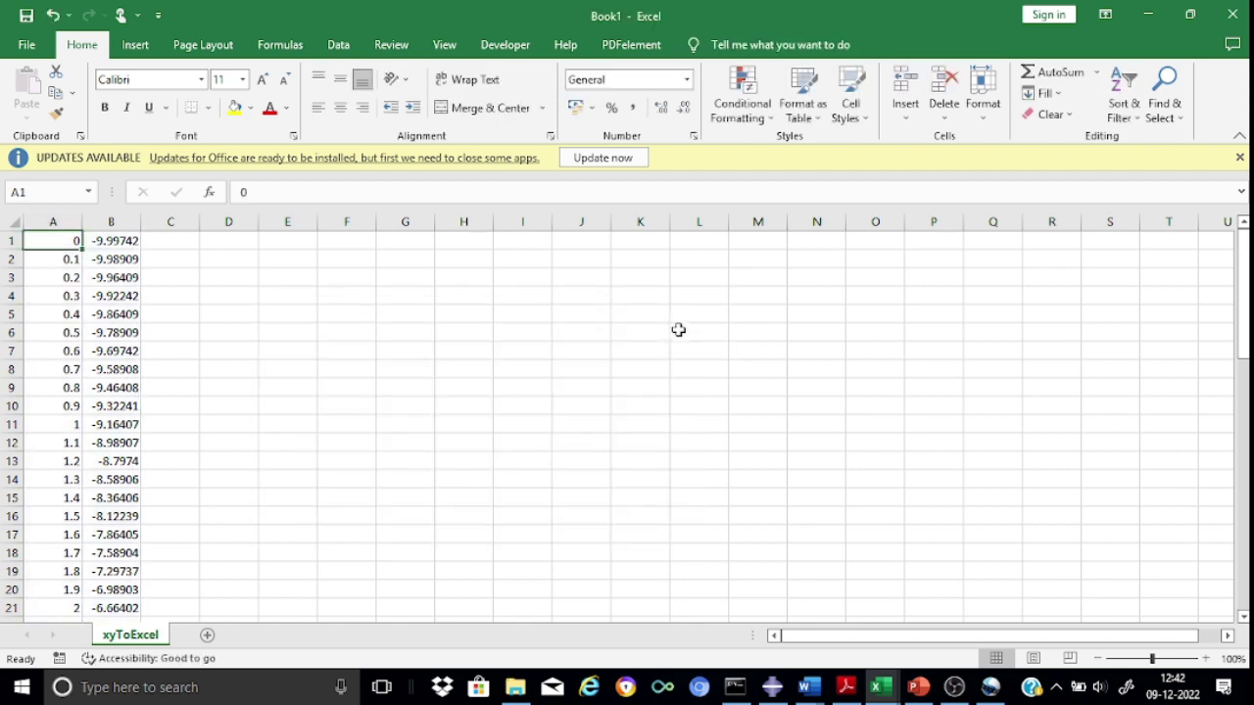
left_click(134, 45)
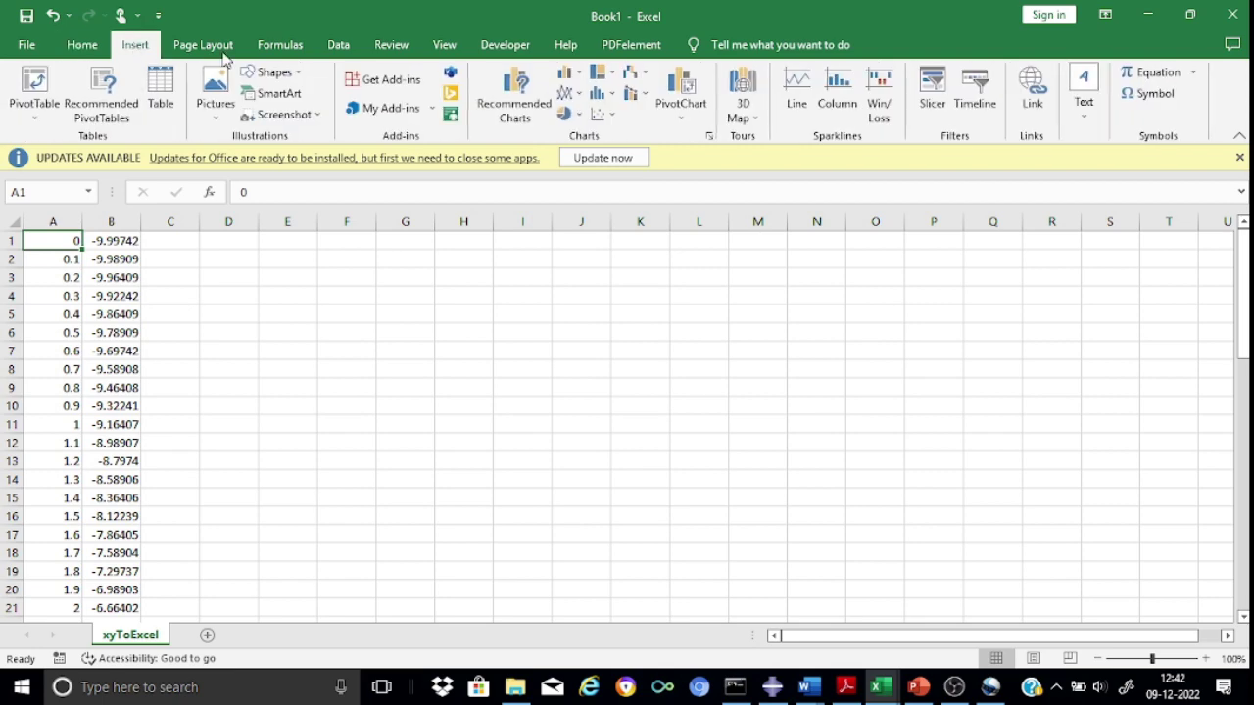
left_click(611, 116)
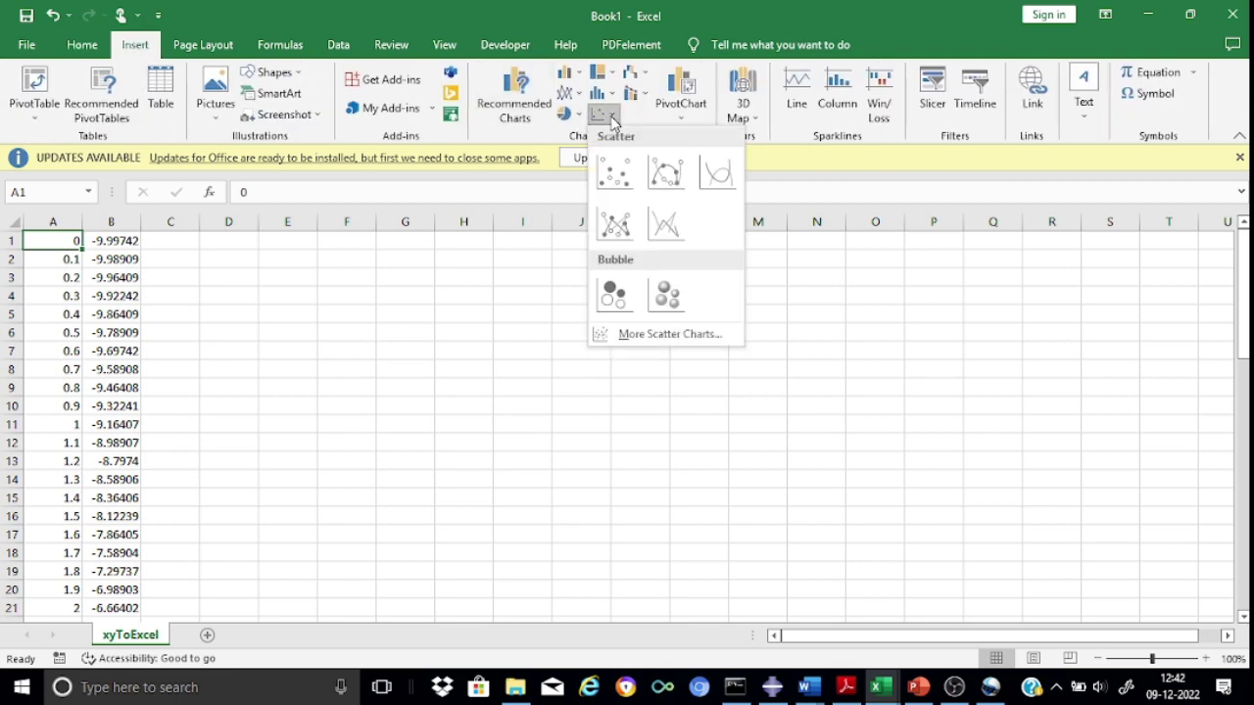
left_click(718, 177)
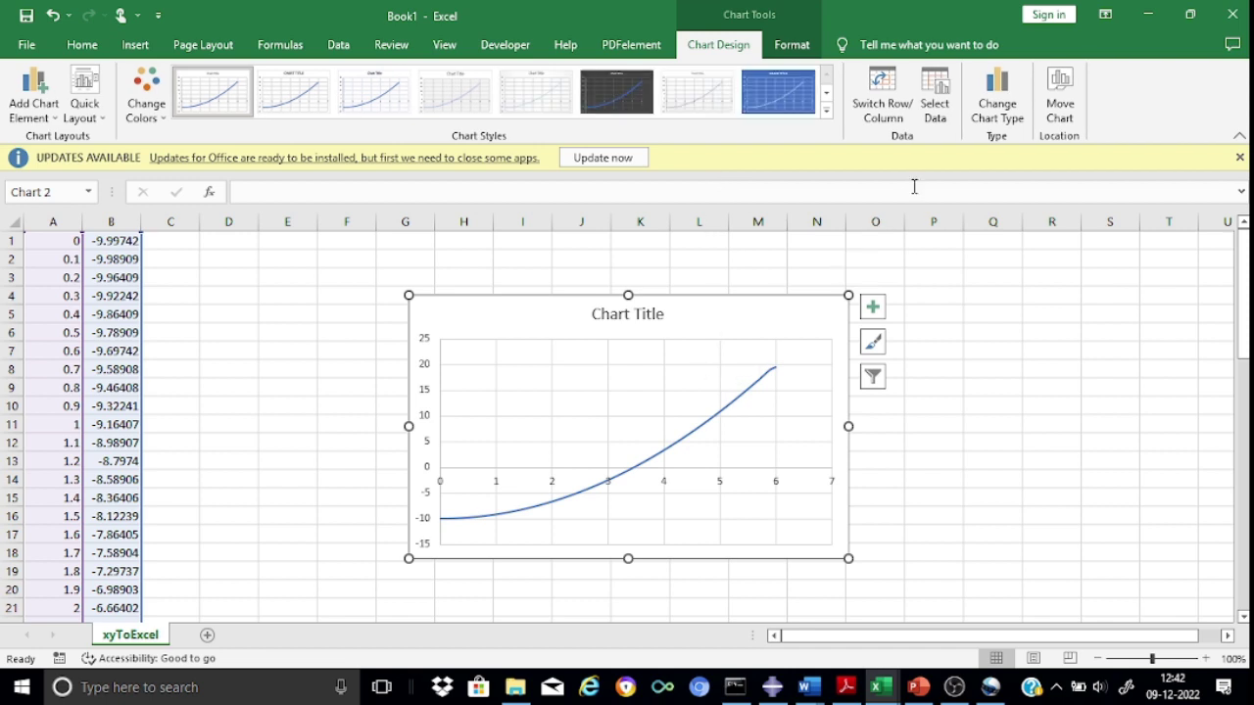
- Add a data series named SFD to the chart and set its X values to cells A1:A61 of xyToExcel
left_click(559, 498)
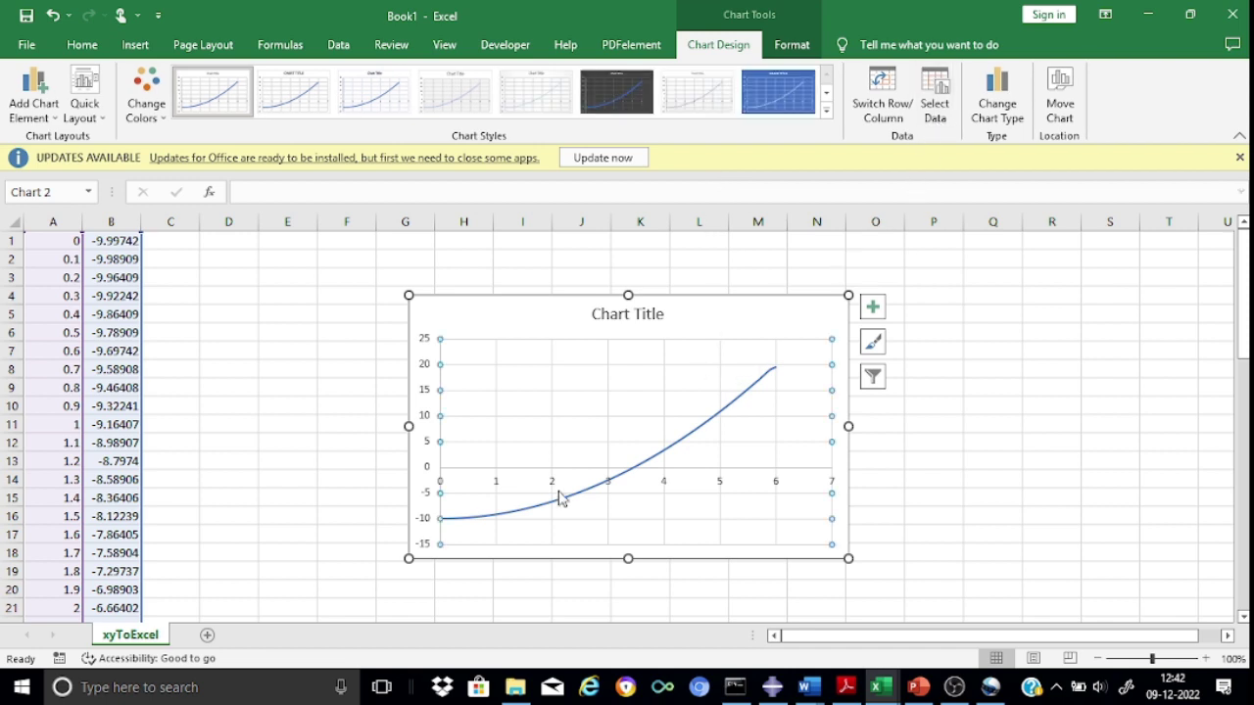
left_click(943, 96)
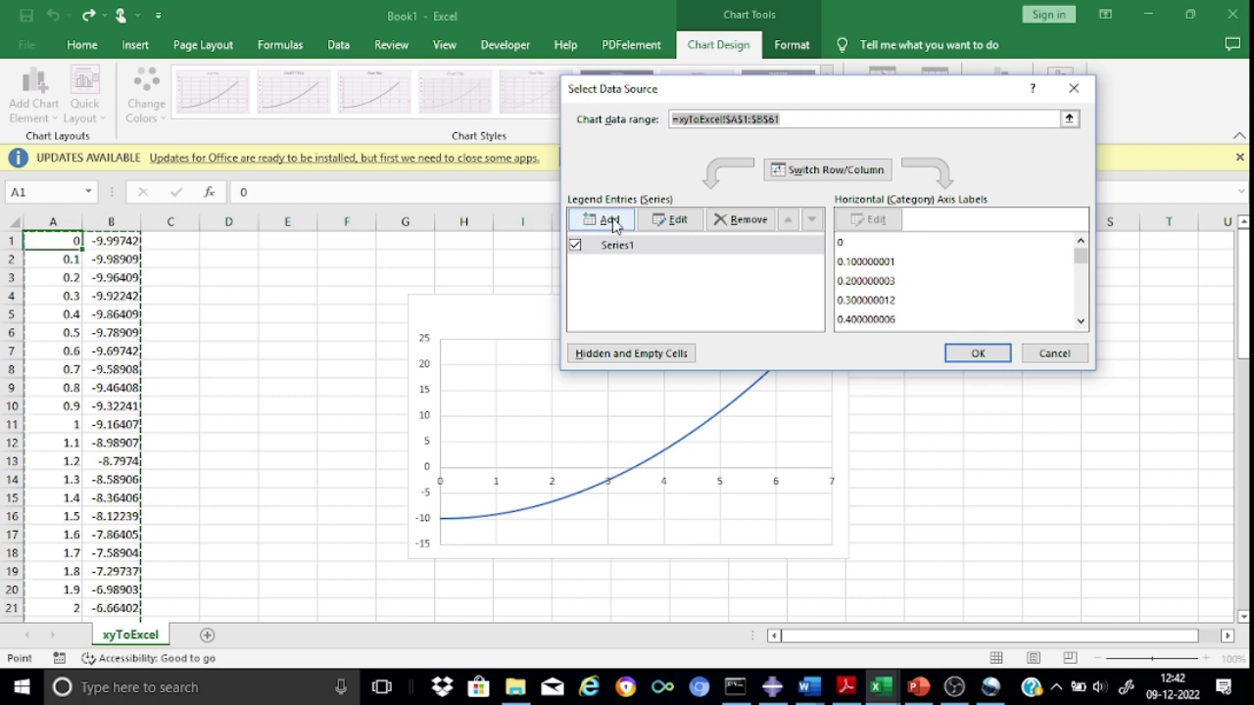
left_click(610, 220)
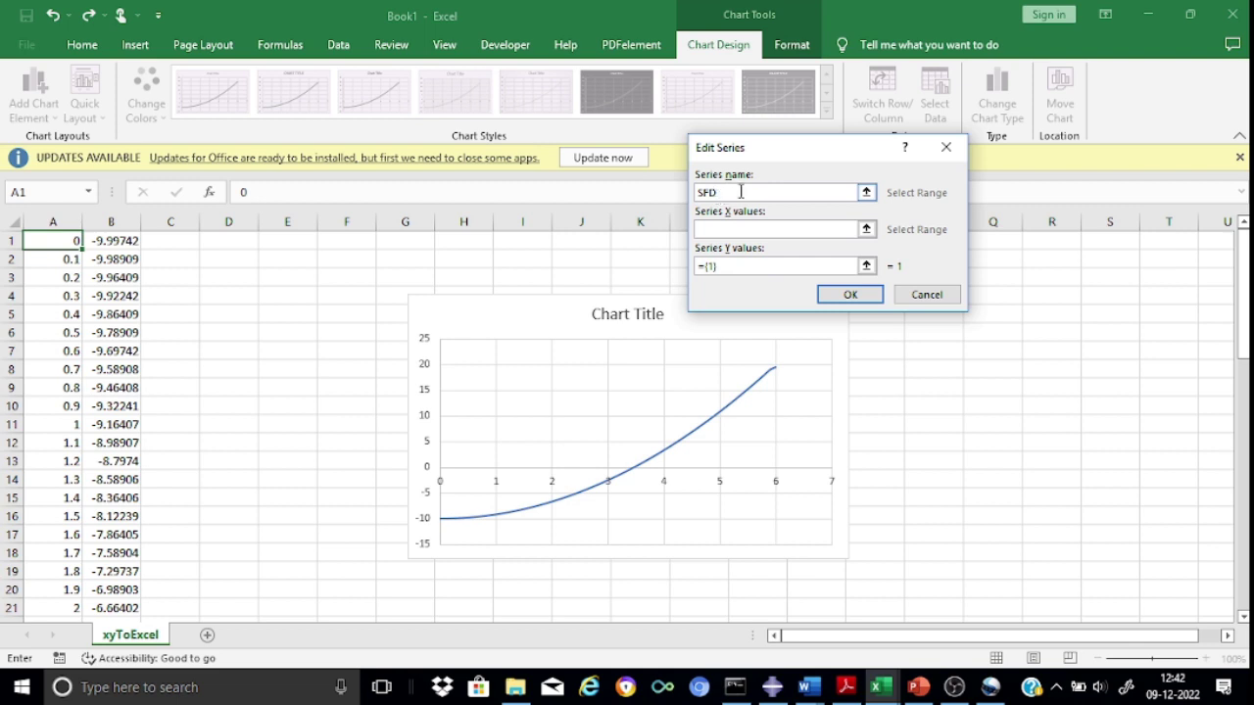
key("Tab")
left_click(867, 229)
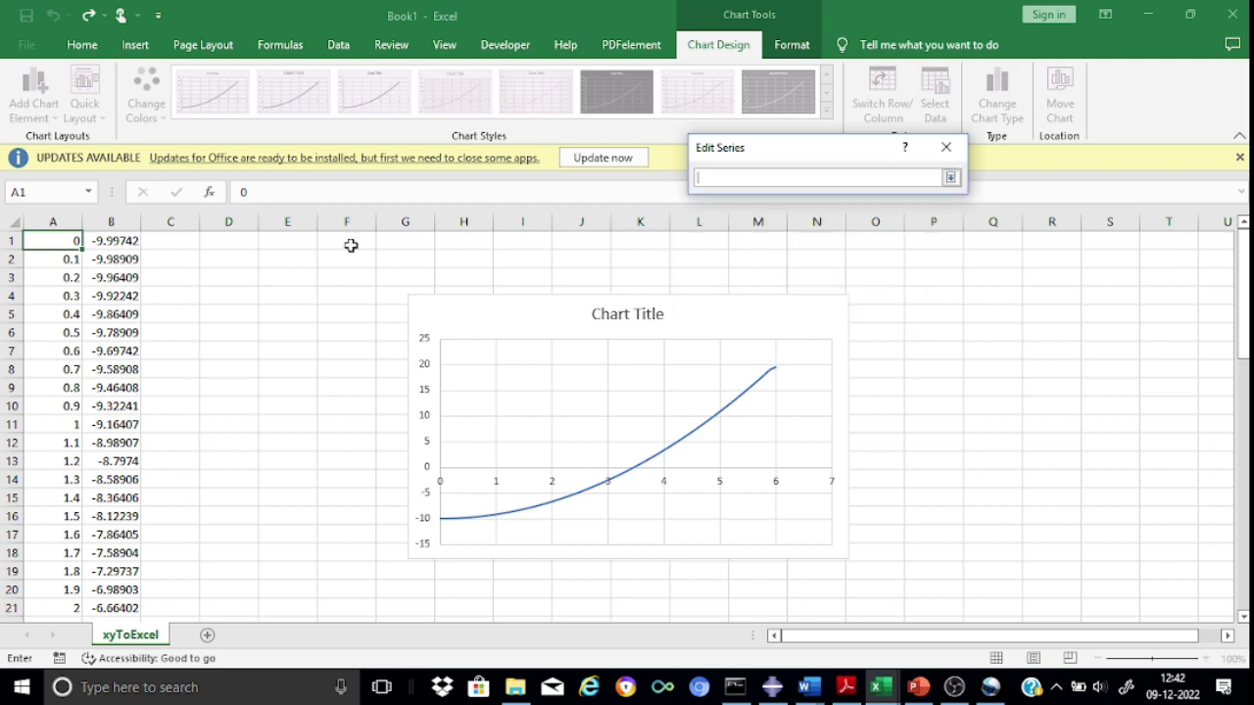
left_click(65, 242)
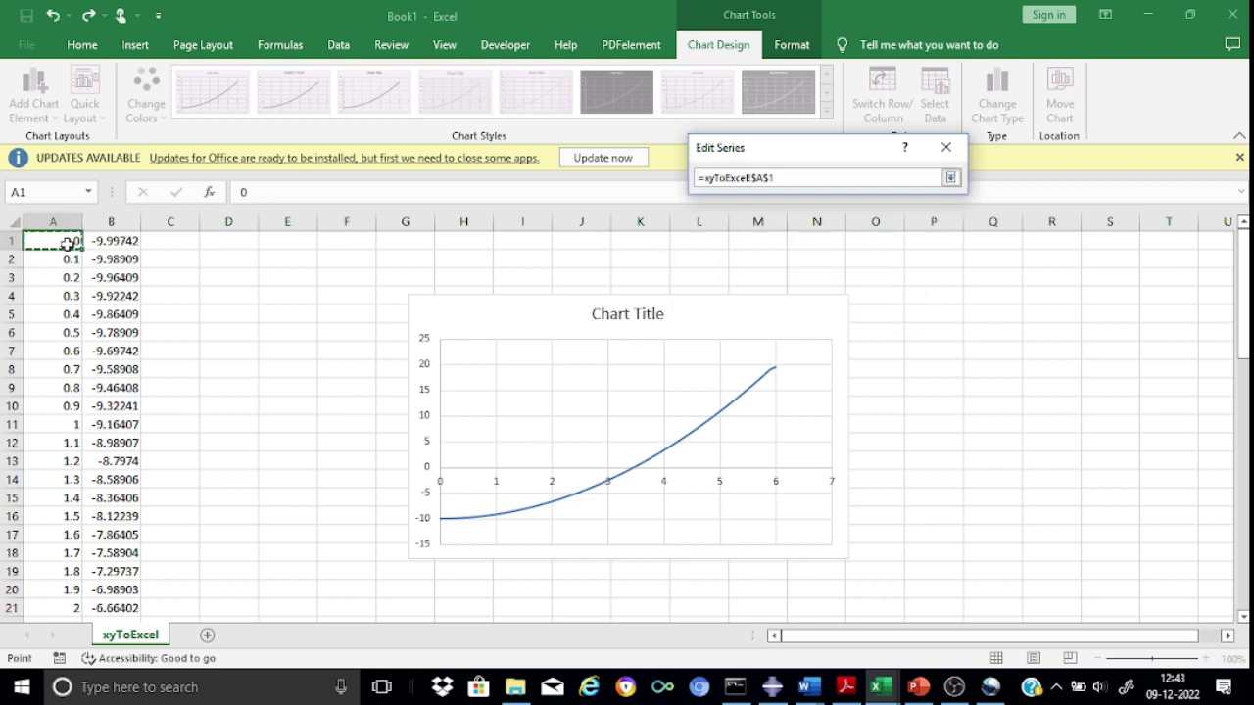
key("shift+Down")
key("shift+Down")
key("shift+Down")
key("shift+Down")
key("shift+Down")
key("shift+Down")
key("shift+Down")
key("shift+Down")
key("shift+Down")
key("shift+Down")
key("shift+Down")
key("shift+Down")
key("shift+Down")
key("shift+Down")
key("shift+Down")
key("shift+Down")
key("shift+Down")
key("shift+Down")
key("shift+Down")
key("shift+Down")
key("shift+Down")
key("shift+Down")
key("shift+Down")
key("shift+Down")
key("shift+Down")
key("shift+Down")
key("shift+Down")
key("shift+Down")
key("shift+Down")
key("shift+Down")
key("shift+Down")
key("shift+Down")
key("shift+Down")
key("shift+Down")
key("shift+Down")
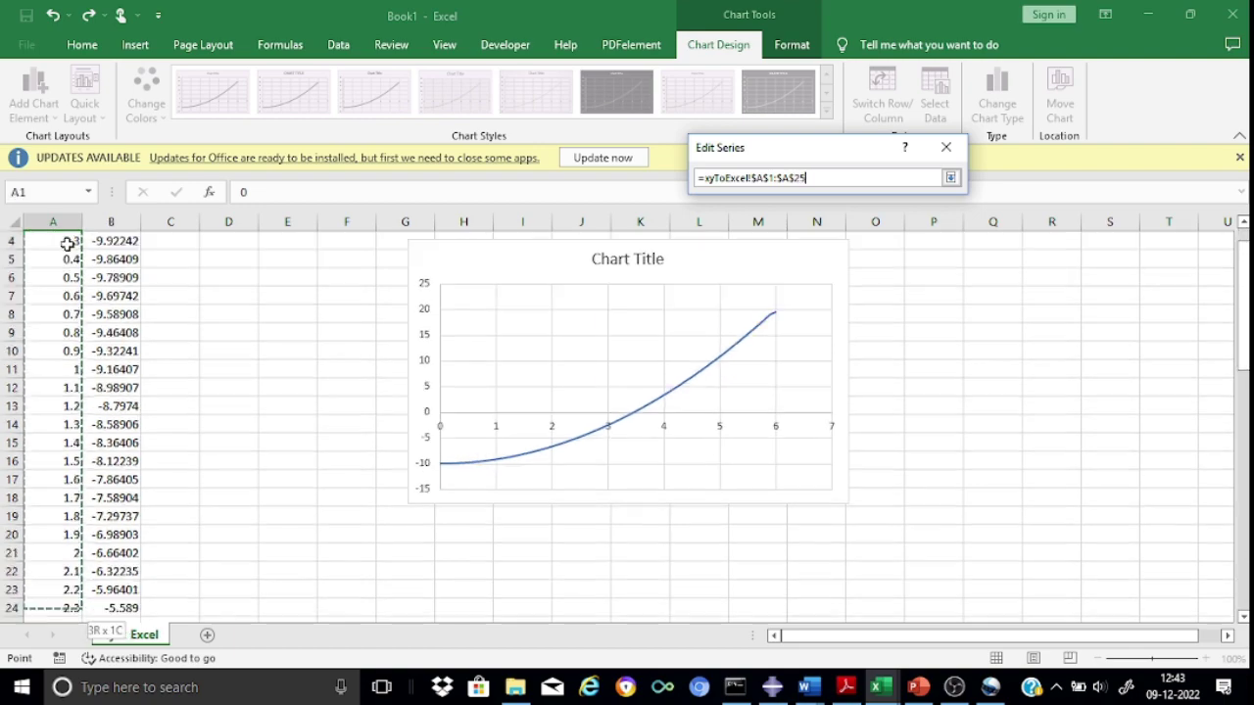
key("shift+Down")
key("shift+Down")
key("shift+Down")
key("shift+Down")
key("shift+Down")
key("shift+Down")
key("shift+Down")
key("shift+Down")
key("shift+Down")
key("shift+Down")
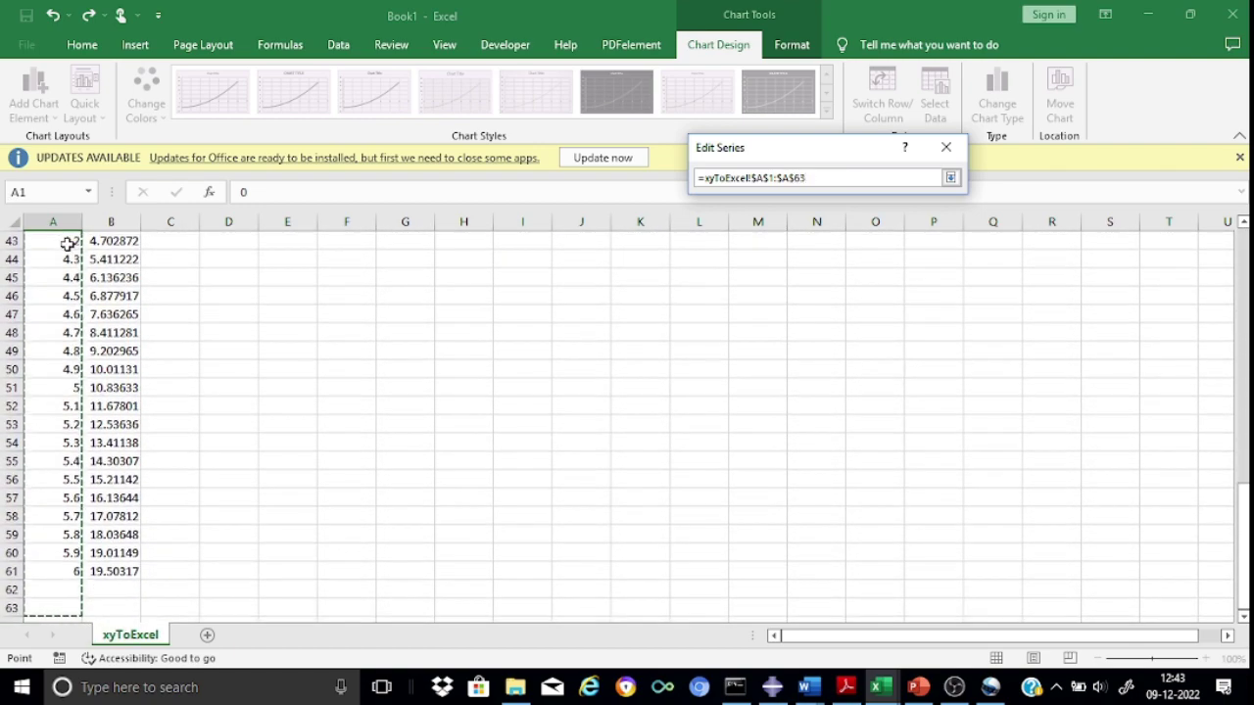
key("shift+Up")
key("shift+Up")
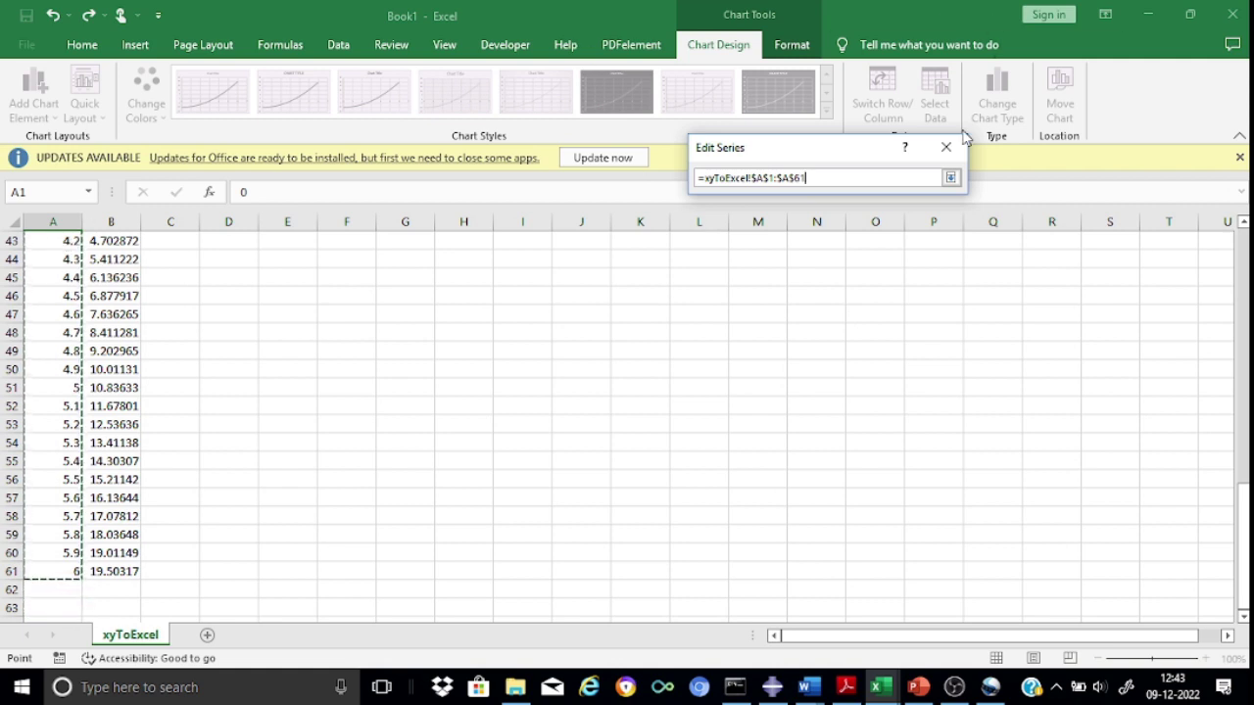
left_click(950, 177)
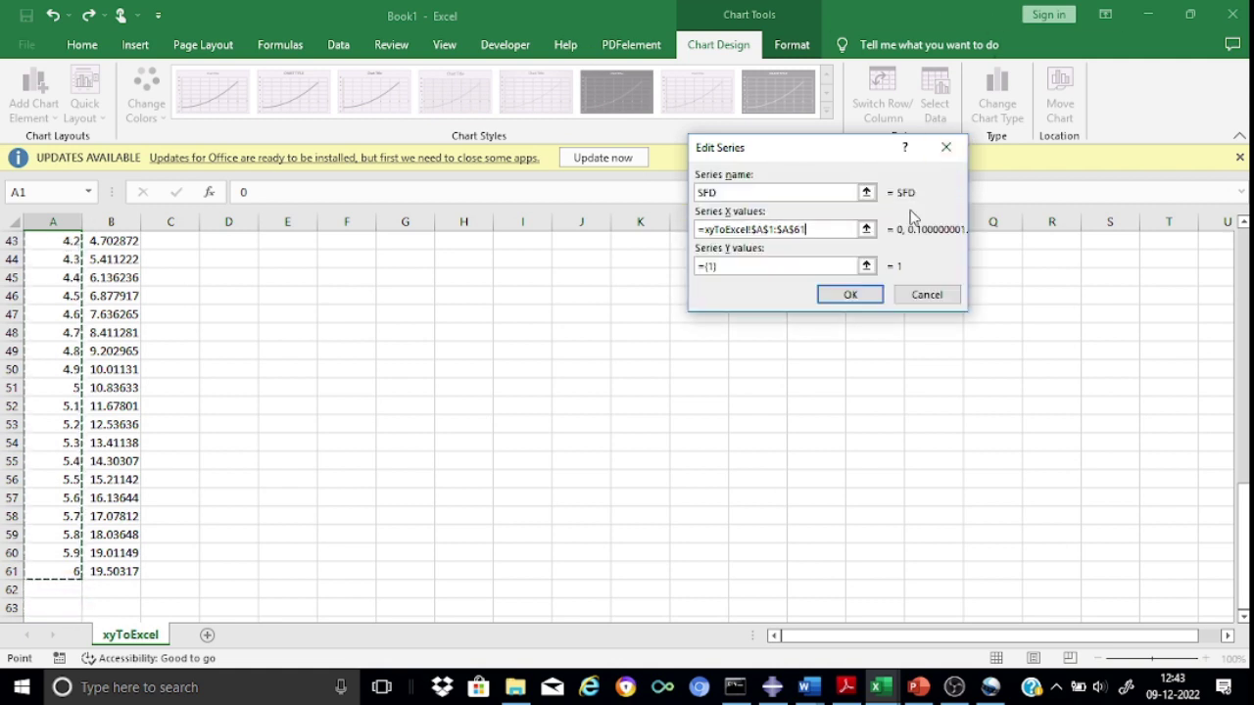
- Set the SFD series' Y values to cells B1:B61, apply the data source changes, and return to the chart
left_click(866, 266)
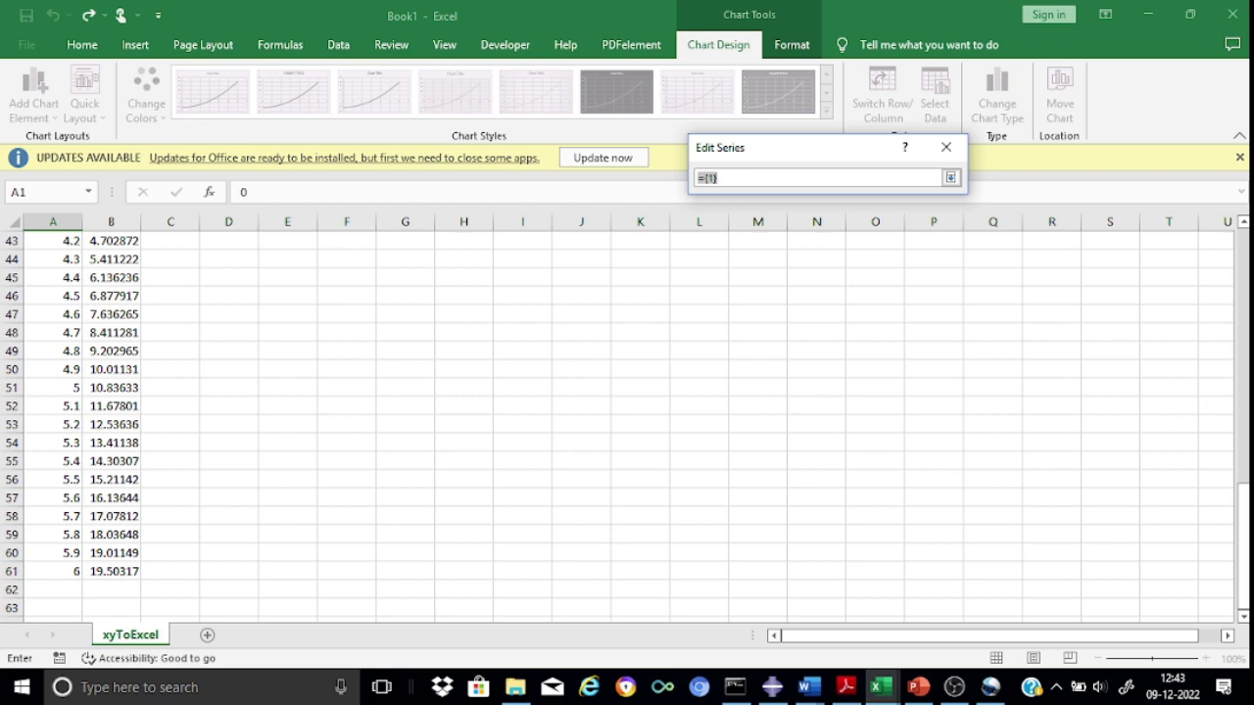
left_click_drag(1242, 543, 1243, 276)
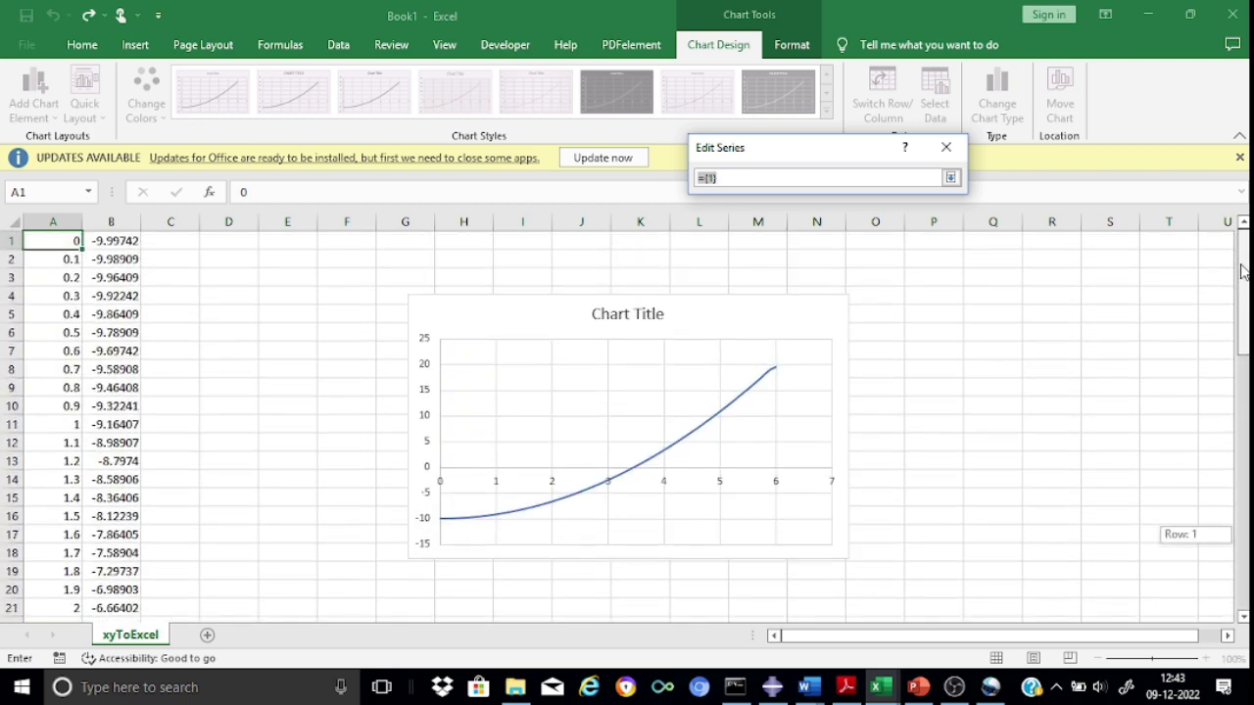
left_click(134, 240)
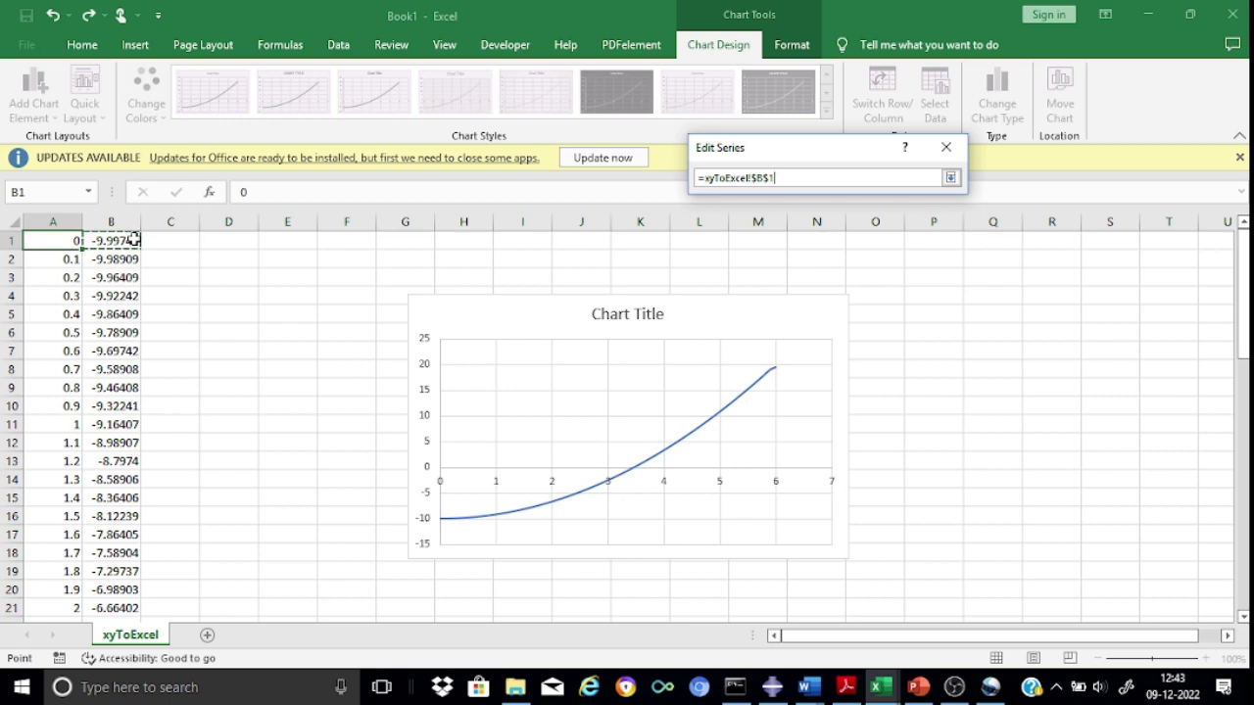
left_click_drag(135, 240, 134, 240)
scroll(134, 245, "down", 20)
scroll(134, 240, "up", 2)
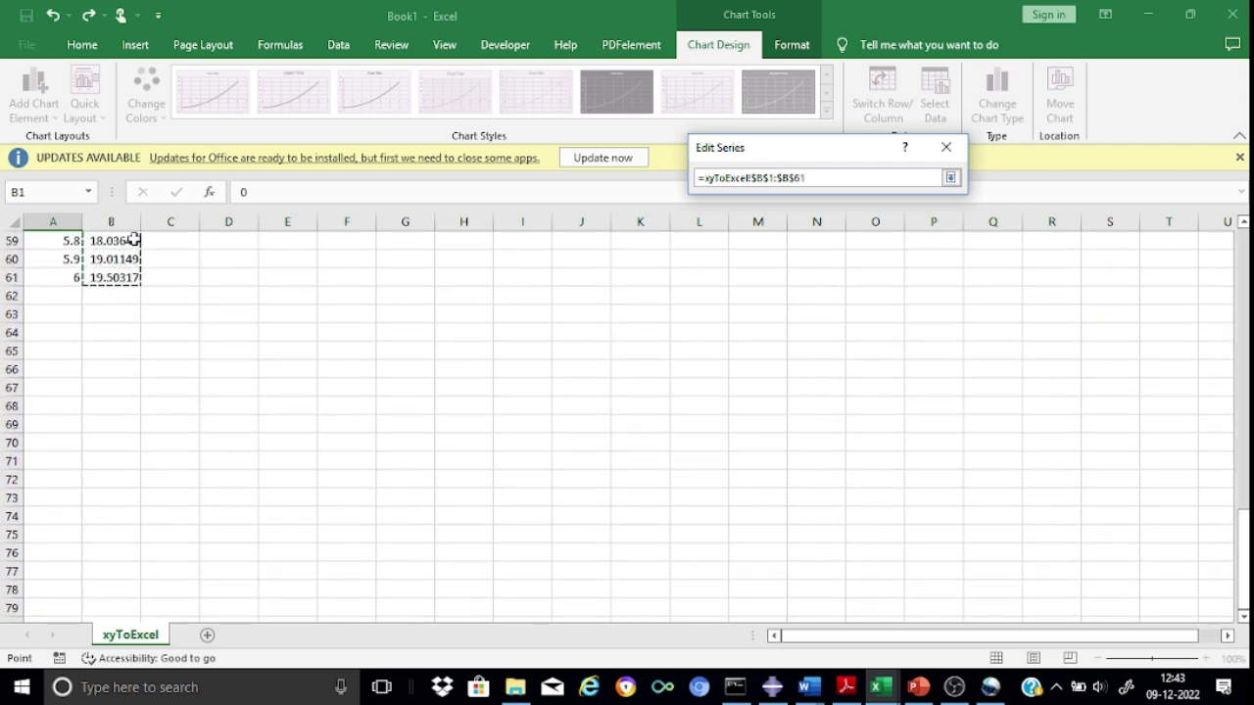
left_click(948, 178)
left_click(863, 295)
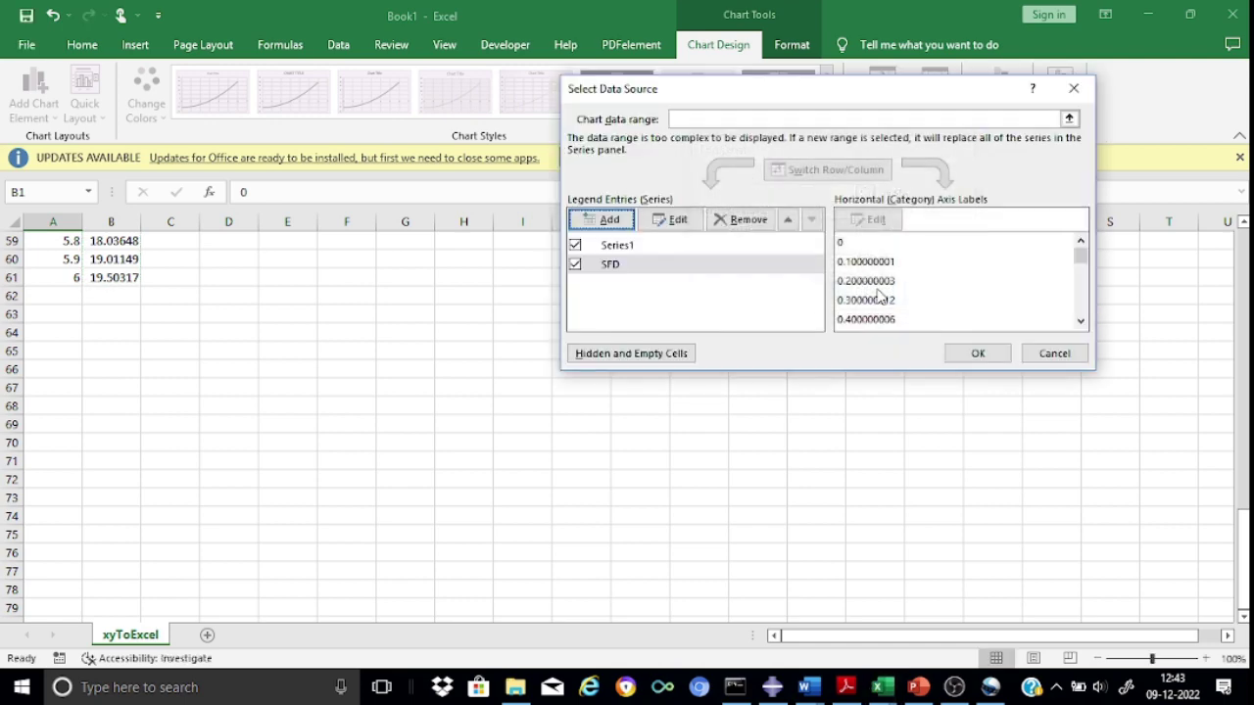
left_click(983, 353)
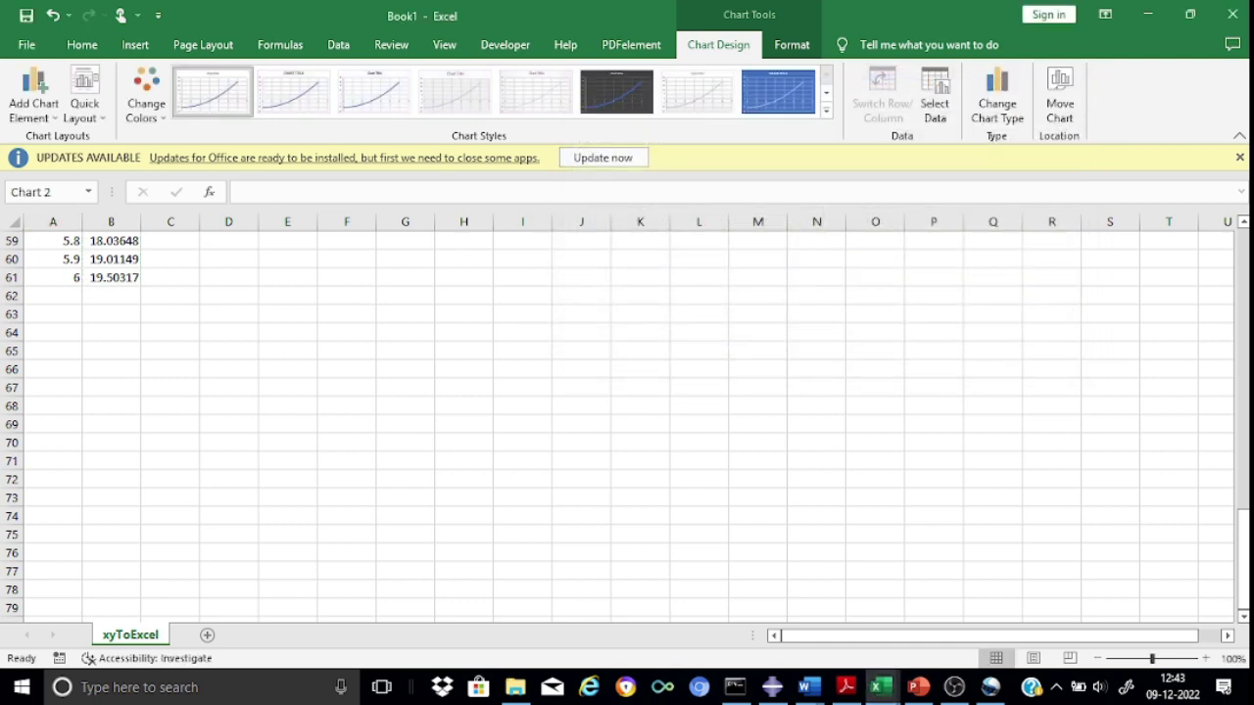
left_click_drag(1242, 555, 1226, 245)
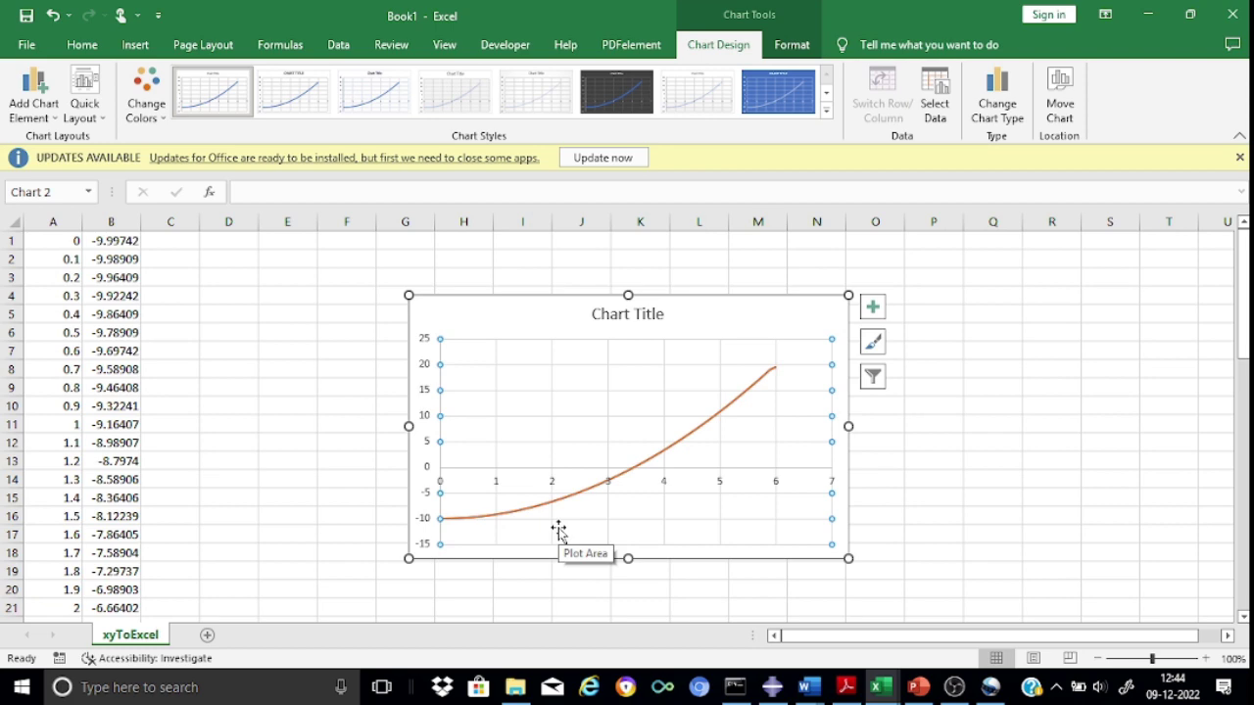
- Switch back to Abaqus/CAE, close Excel Utilities, and start new XY data from a path using Path-beam
left_click(1152, 14)
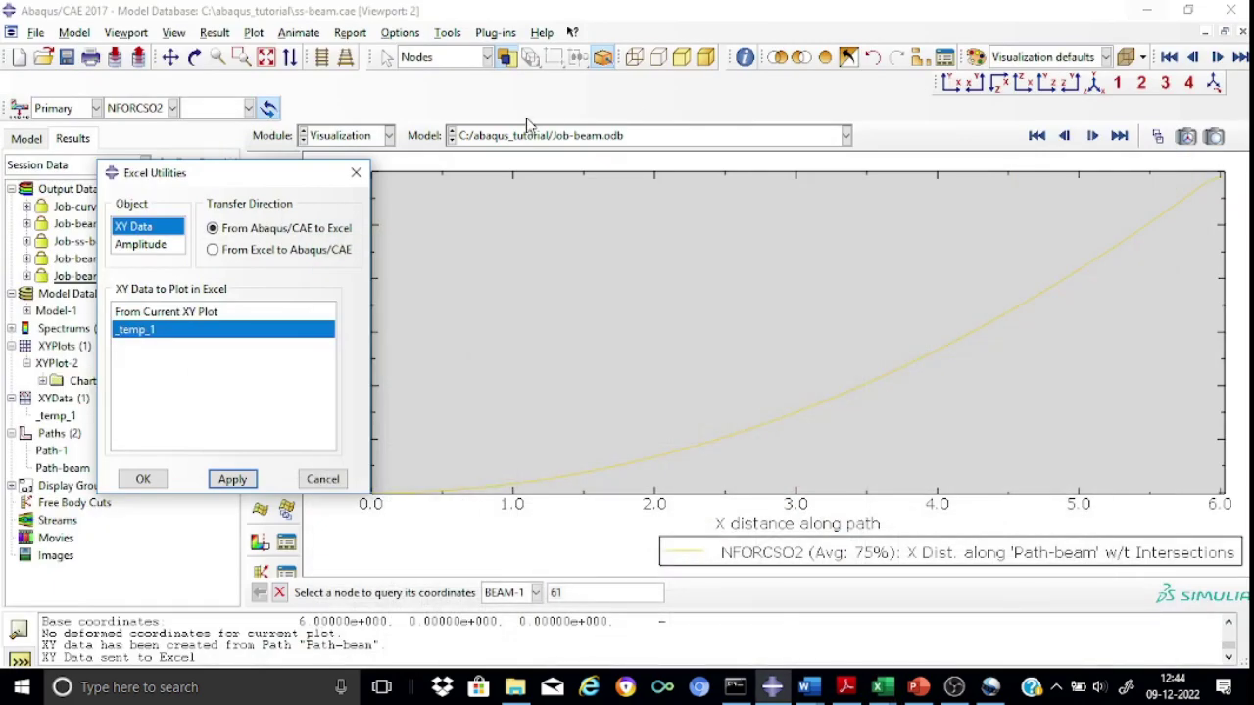
left_click(355, 173)
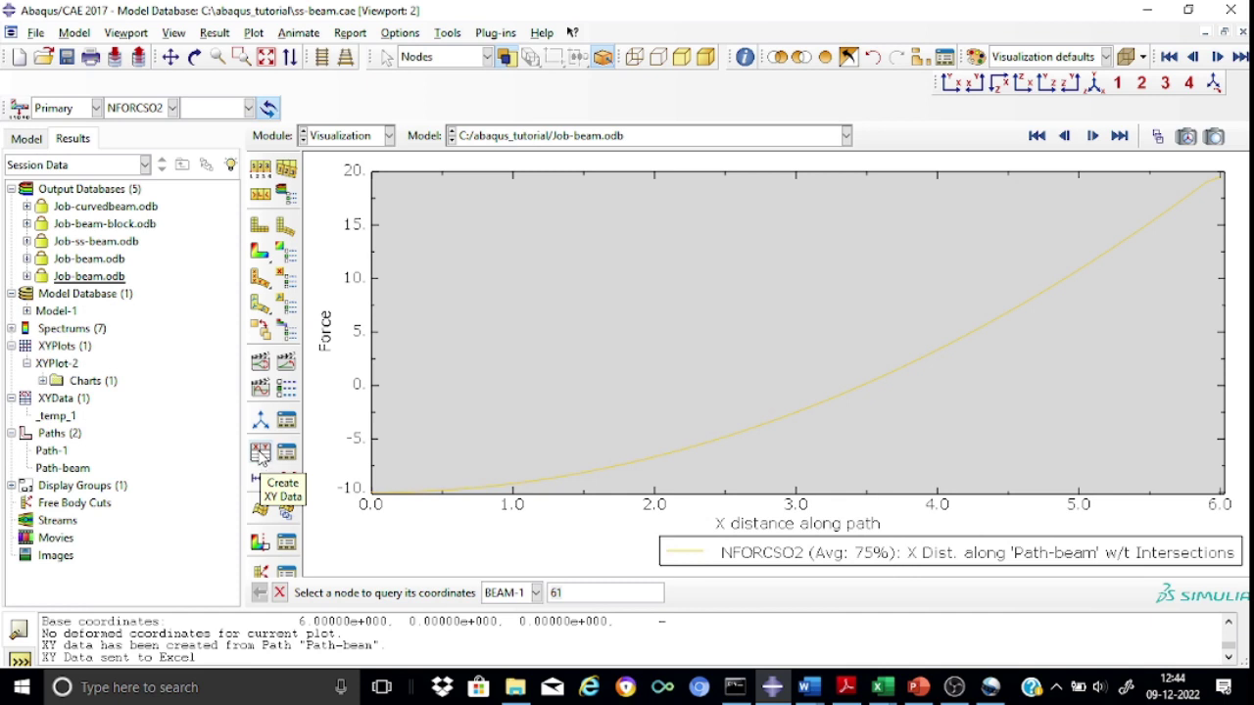
left_click(261, 457)
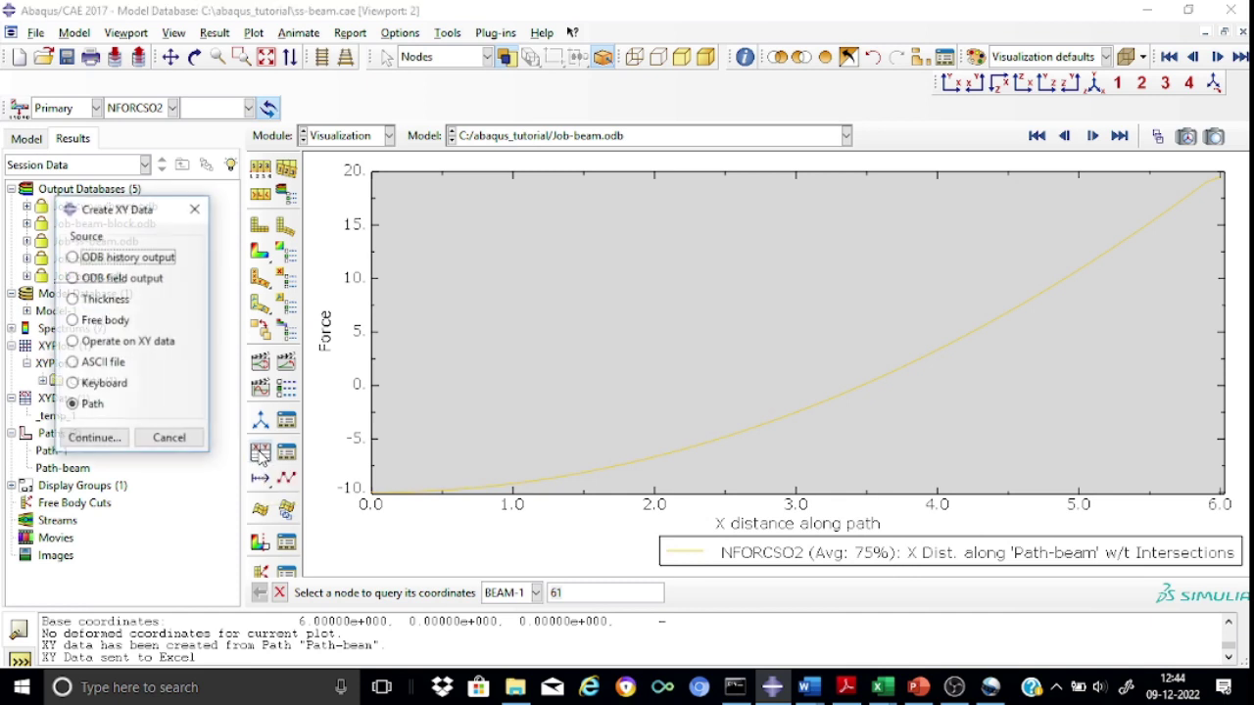
left_click(102, 443)
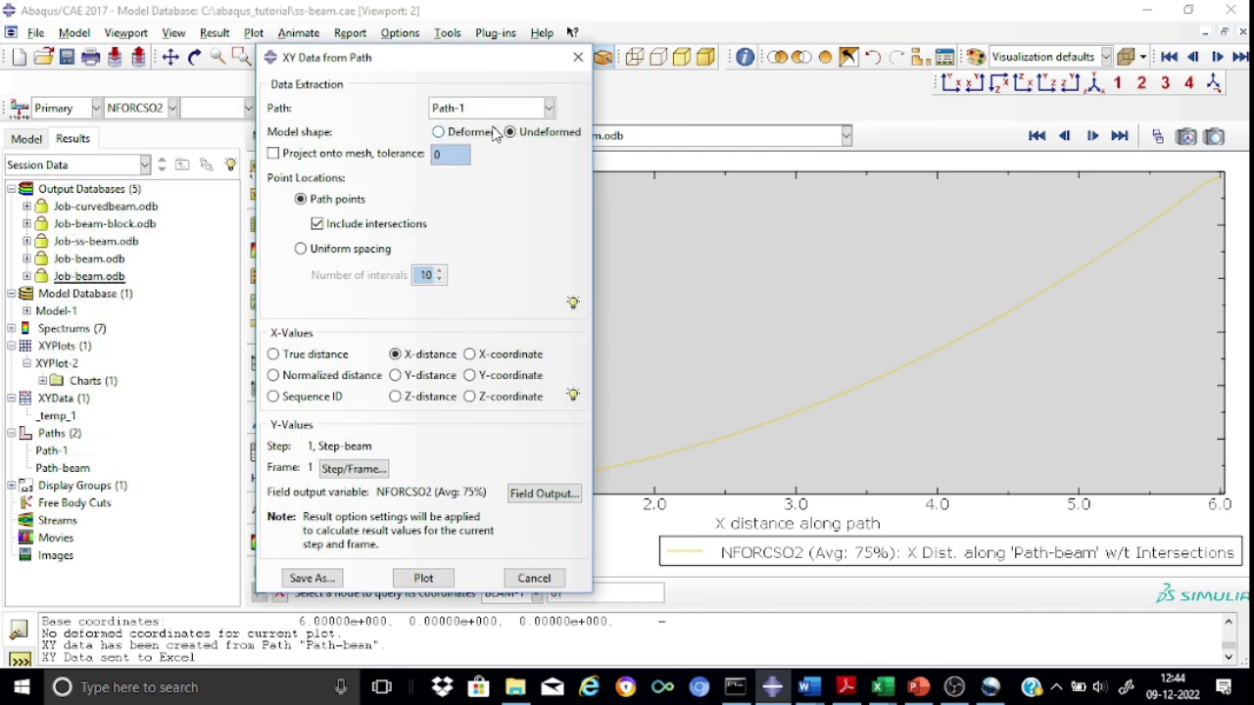
left_click(549, 108)
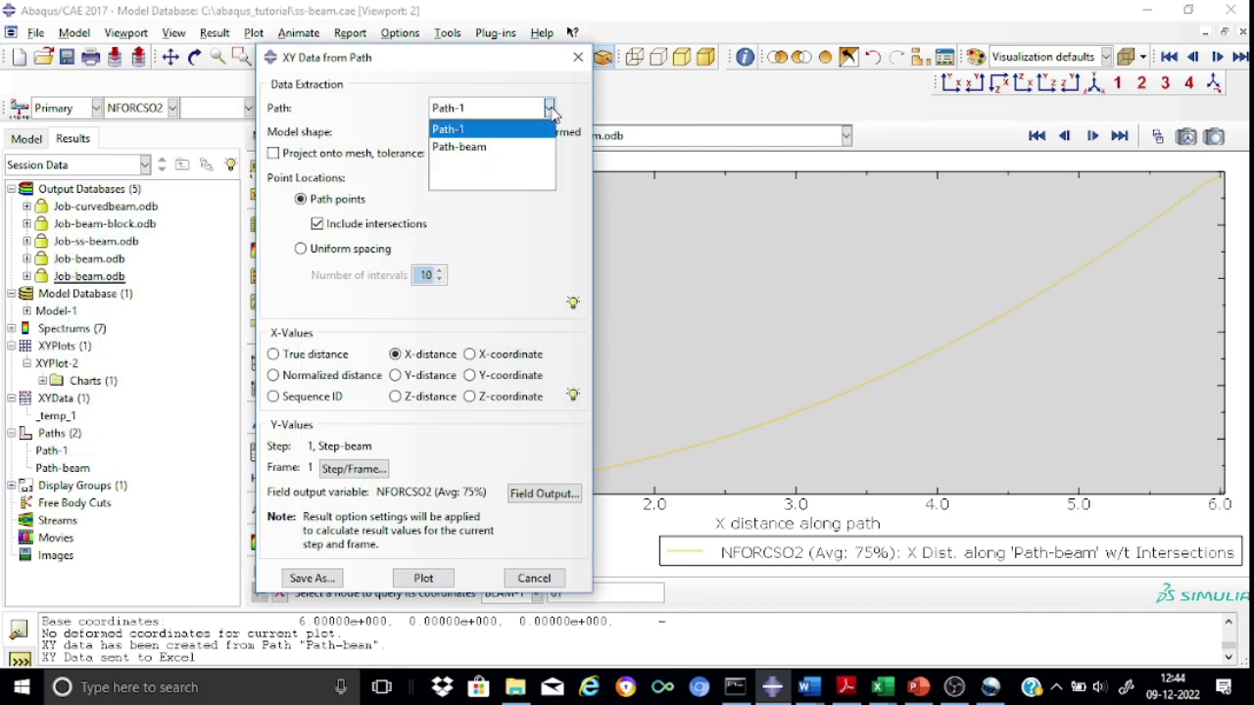
left_click(502, 155)
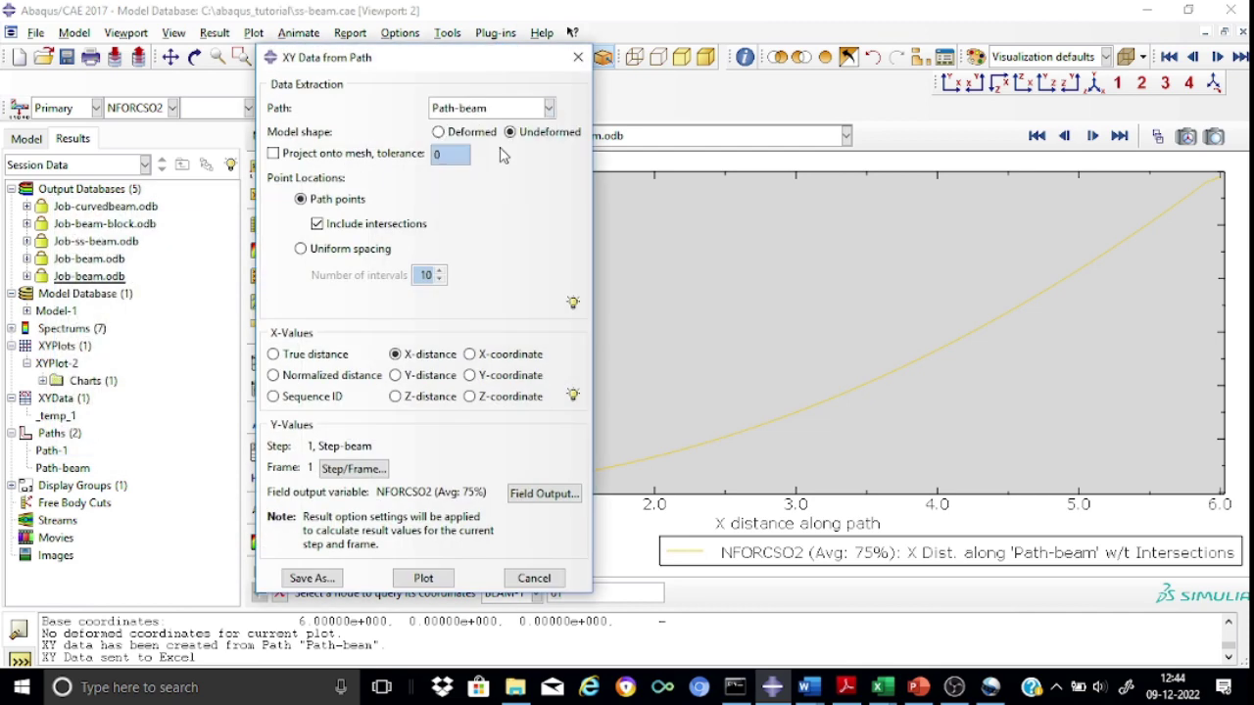
- Set the field output variable to NFORCSO6, plot it along Path-beam, and close the XY data dialog
left_click(543, 494)
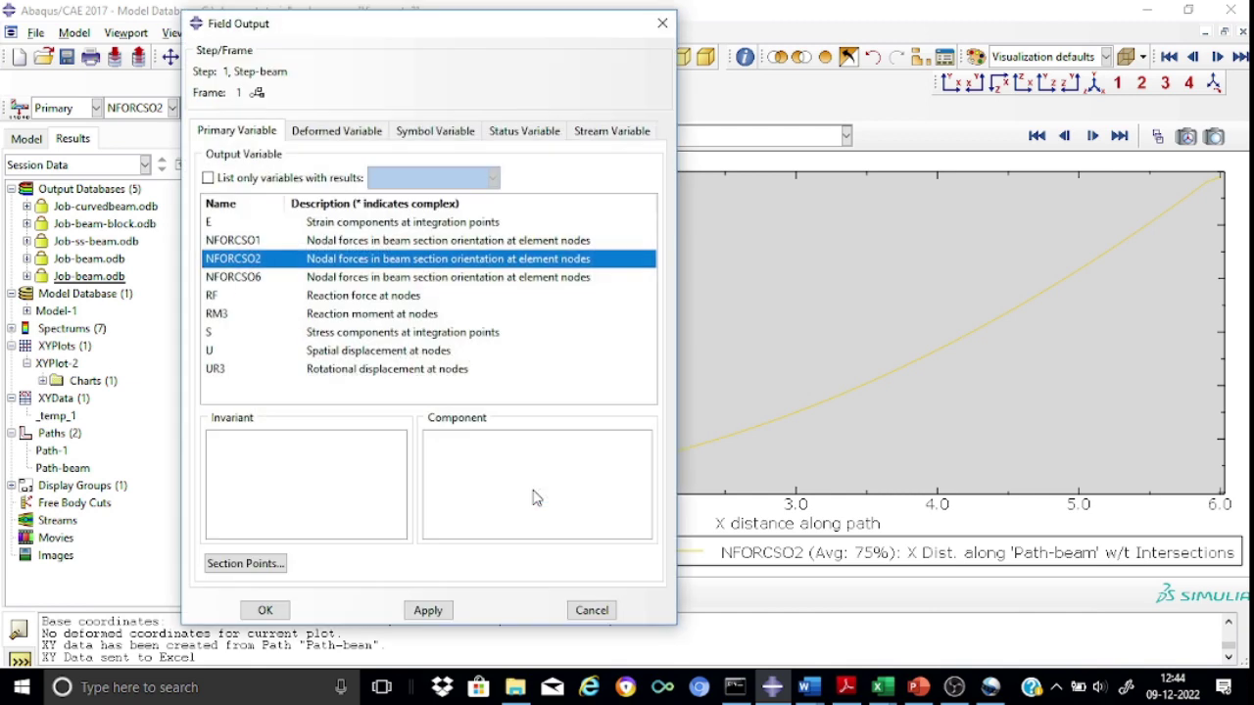
left_click(249, 279)
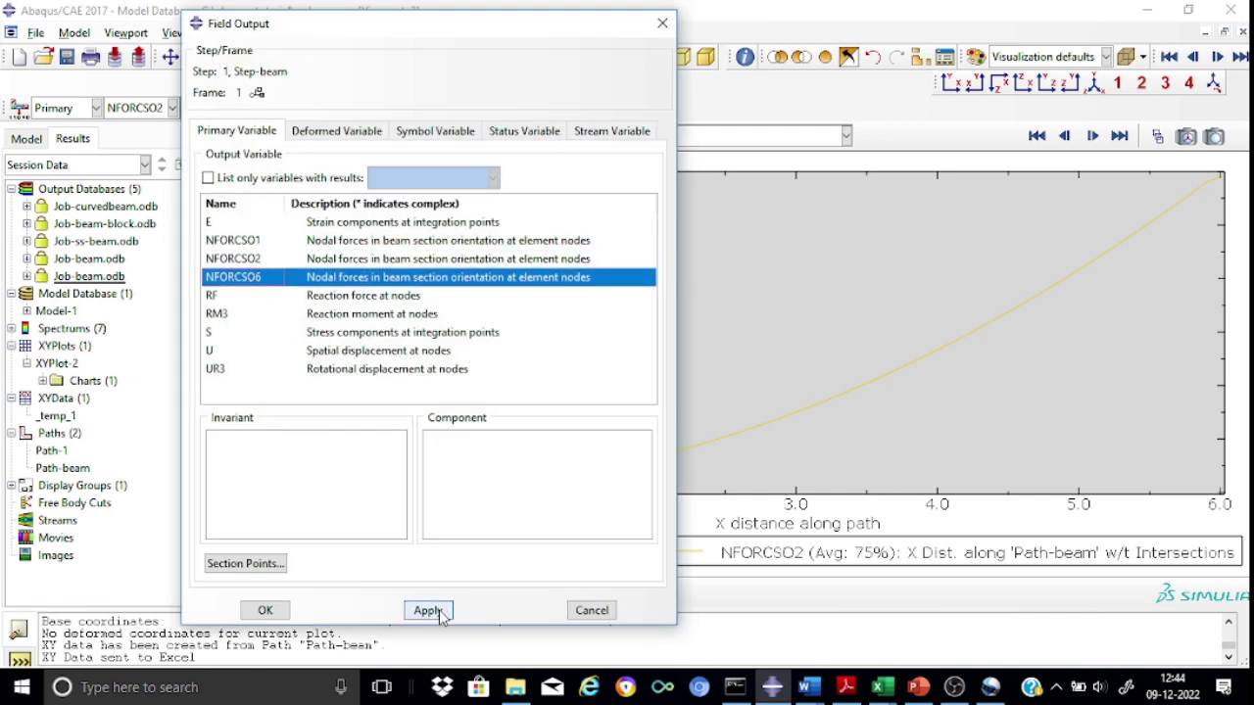
left_click(265, 610)
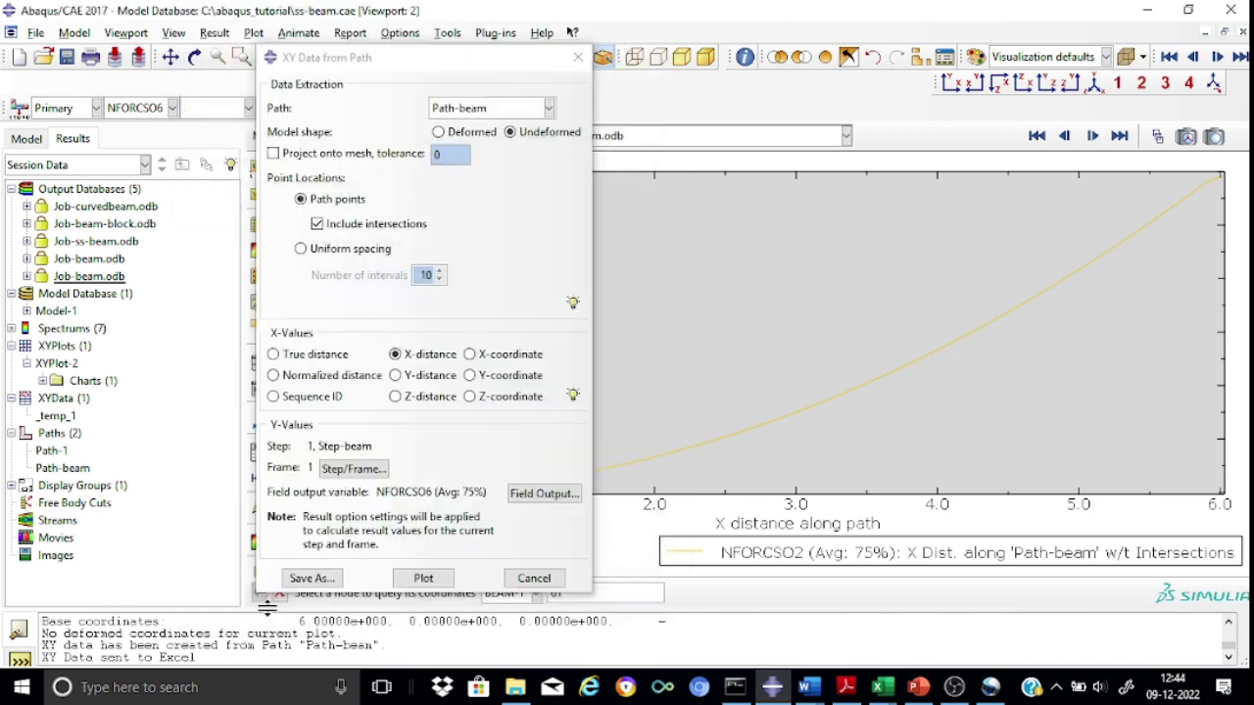
left_click(411, 580)
left_click_drag(406, 61, 149, 109)
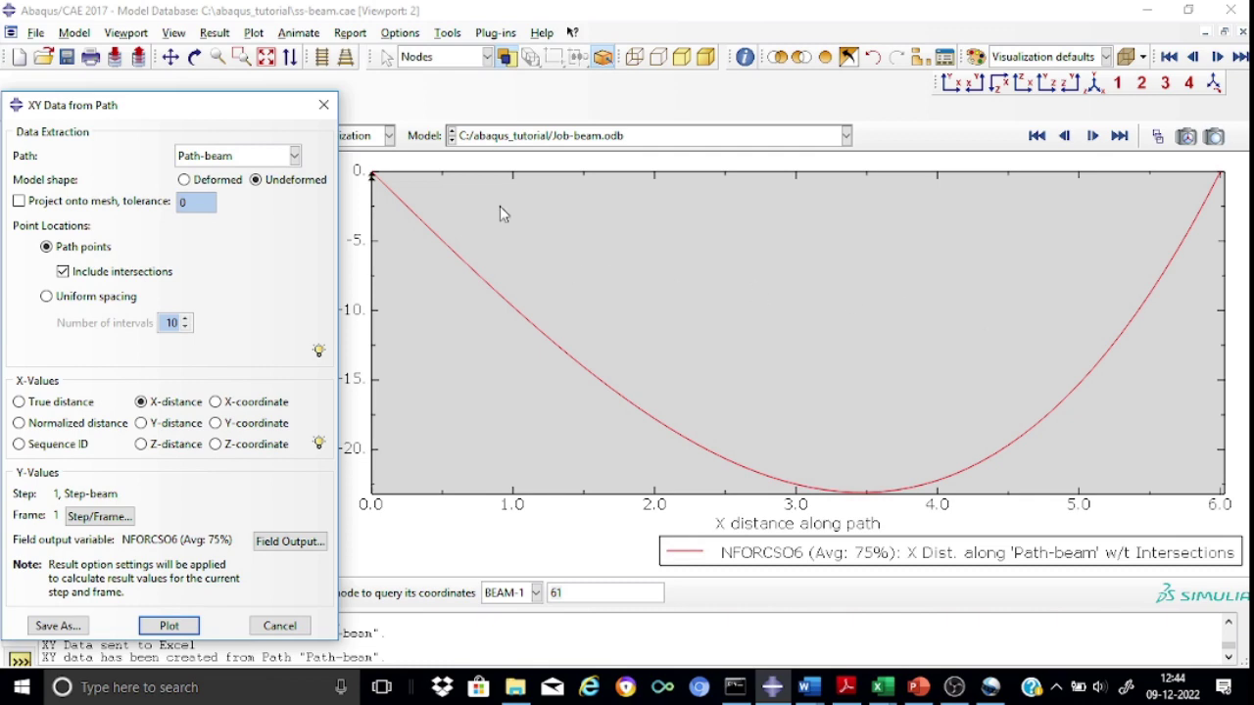
left_click(324, 106)
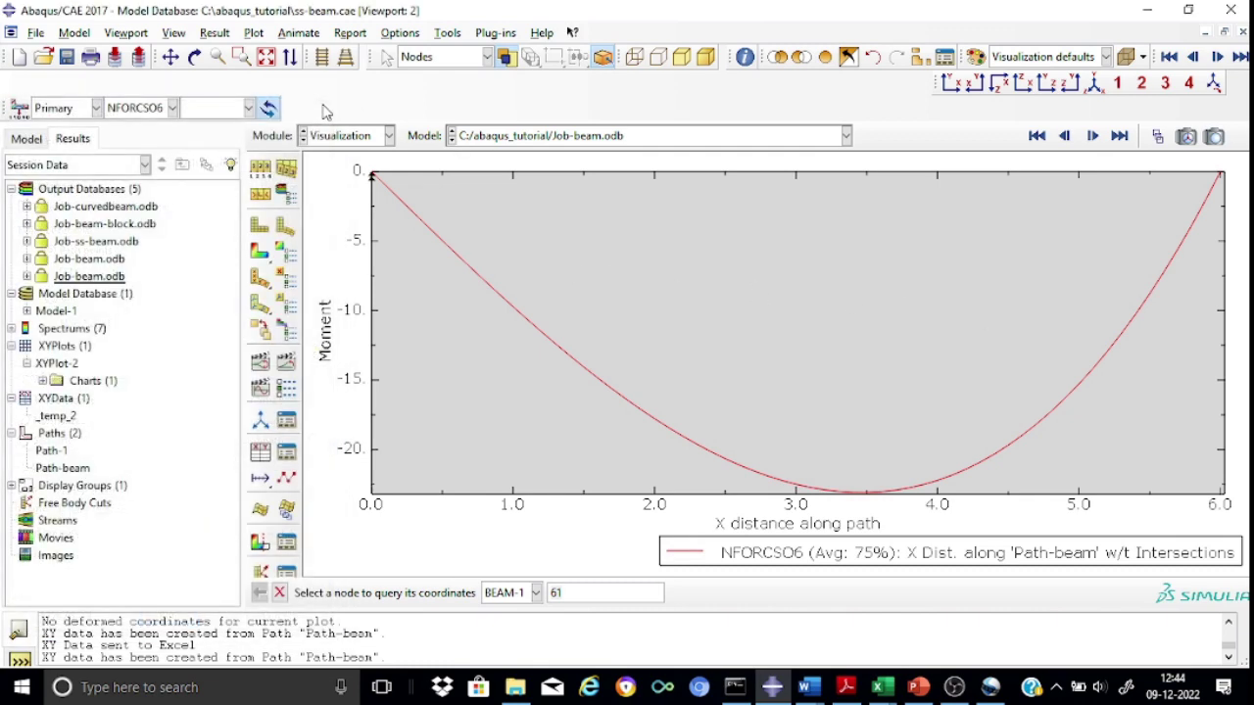